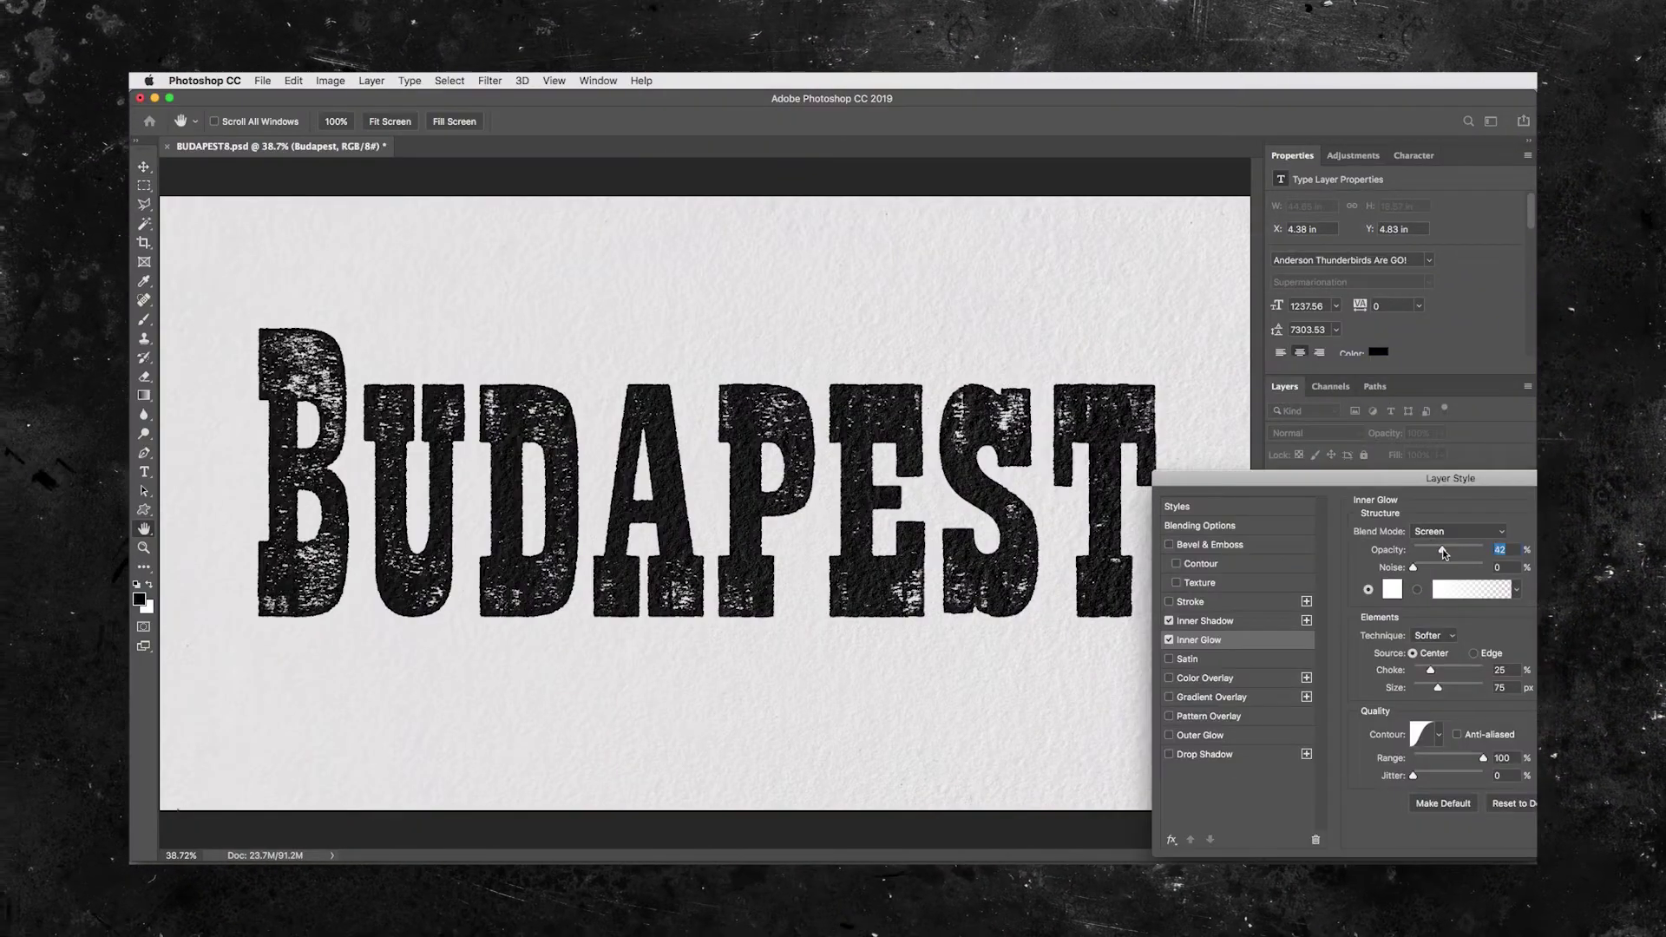
Bring up the New Document dialog, showing the 1920 x 1080 px, 72 ppi preset
drag(1446, 671, 1439, 671)
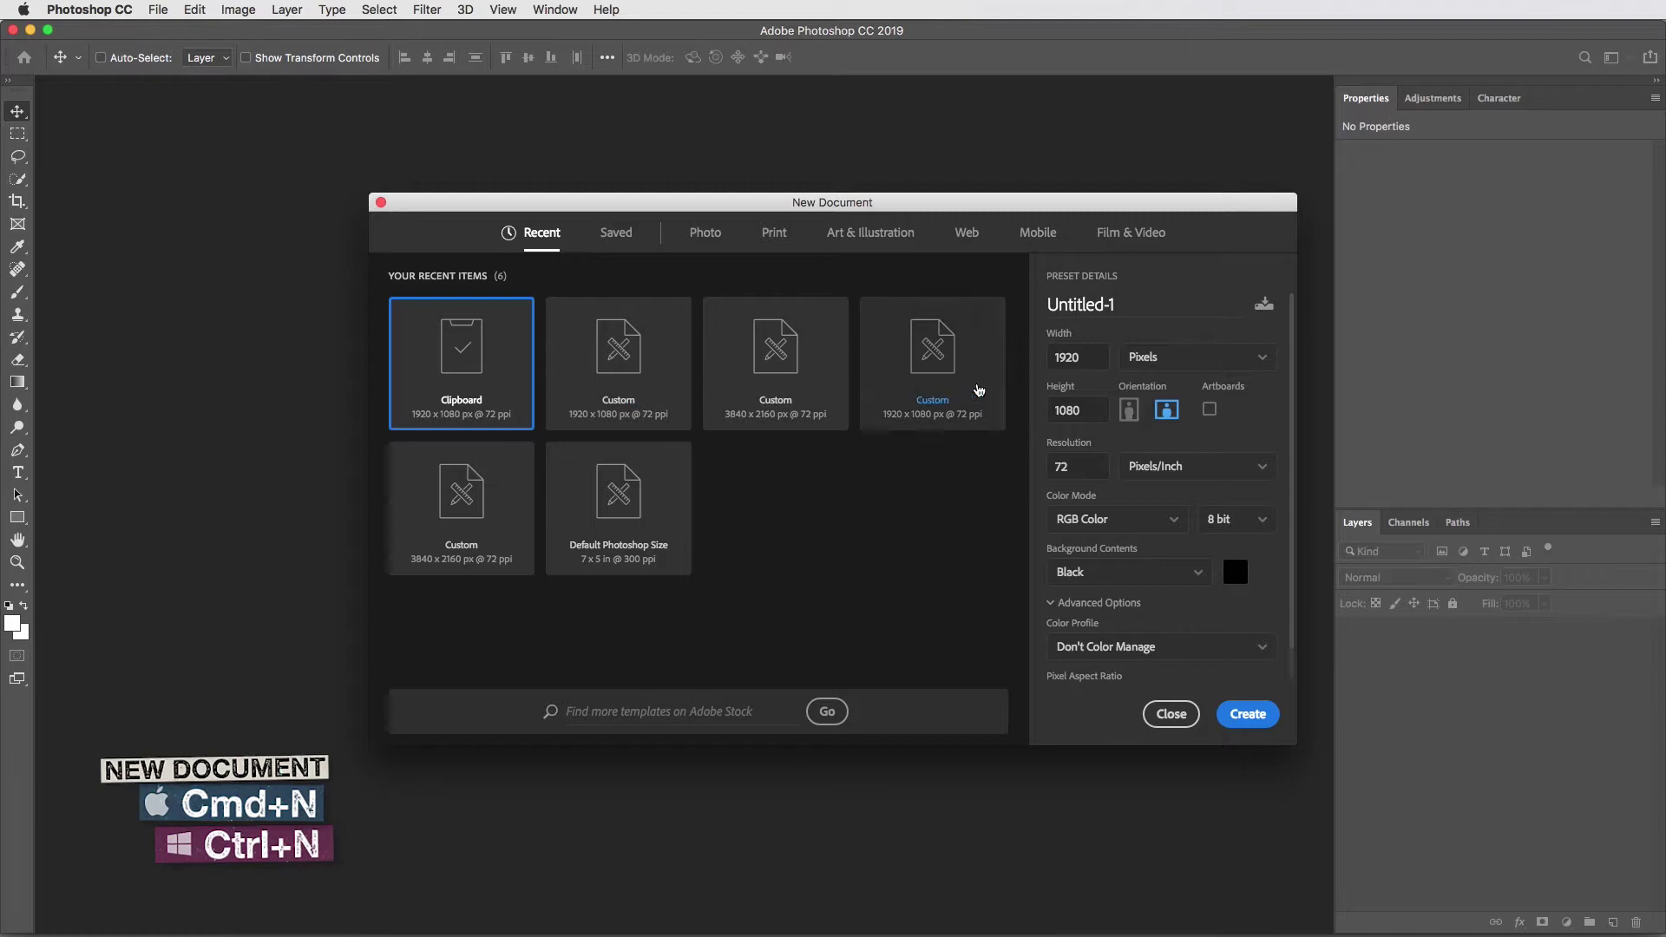
Create a 3840 x 2160 px document with a white background
click(1047, 360)
text(3840)
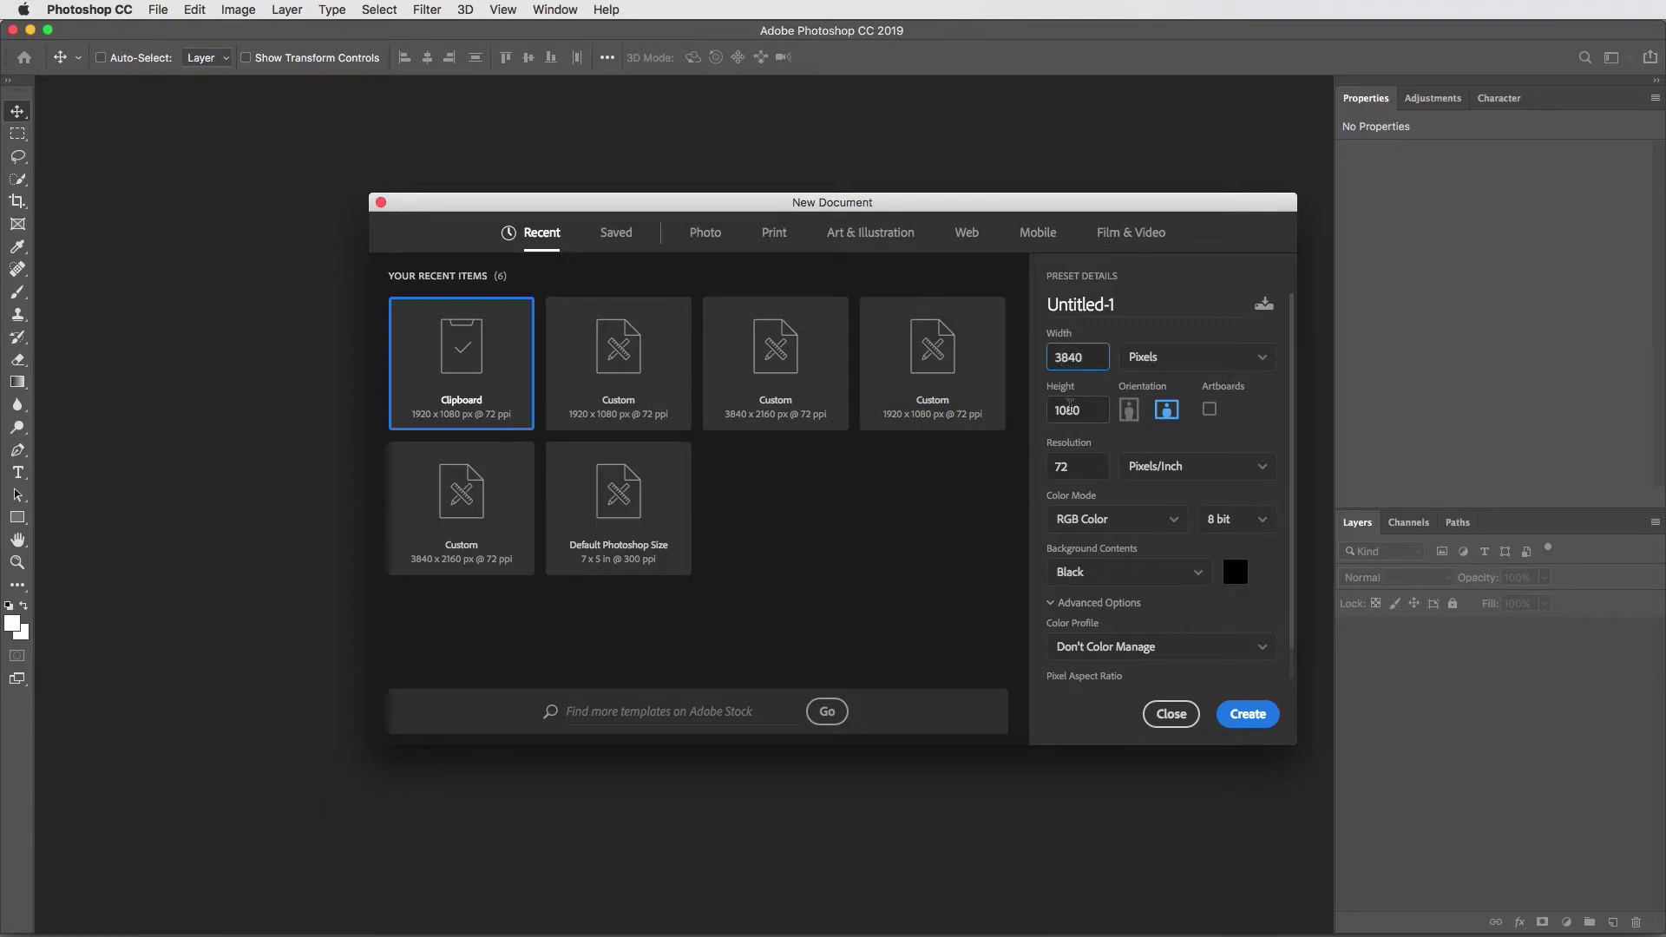
click(1069, 408)
text(216)
click(1105, 575)
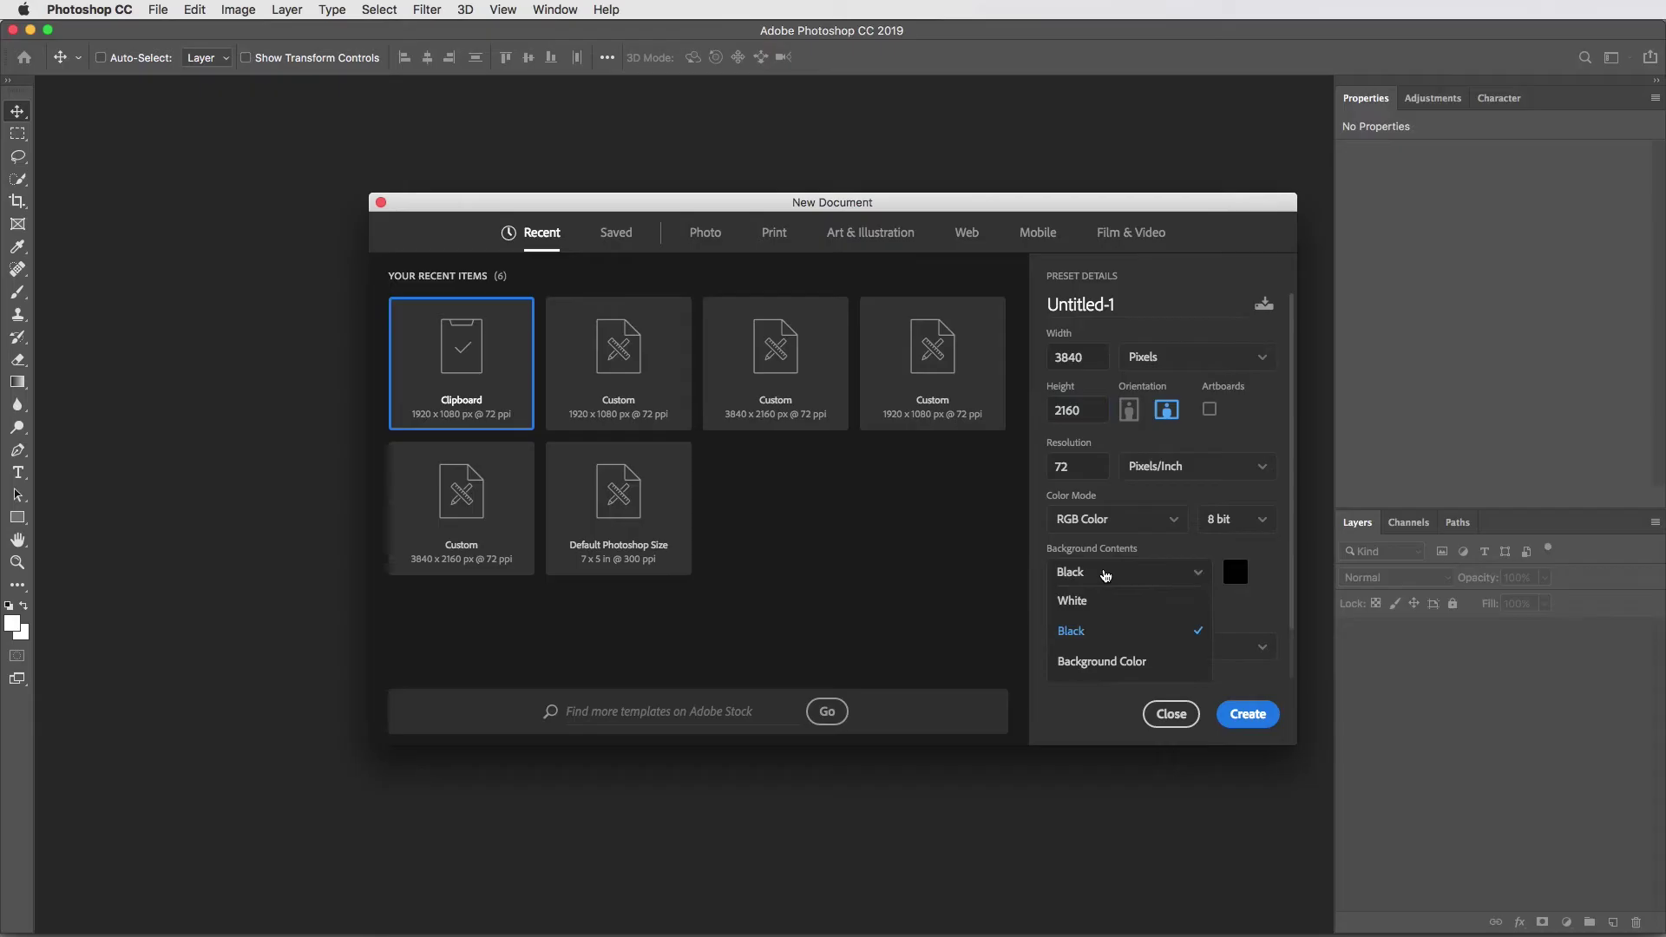
click(1074, 605)
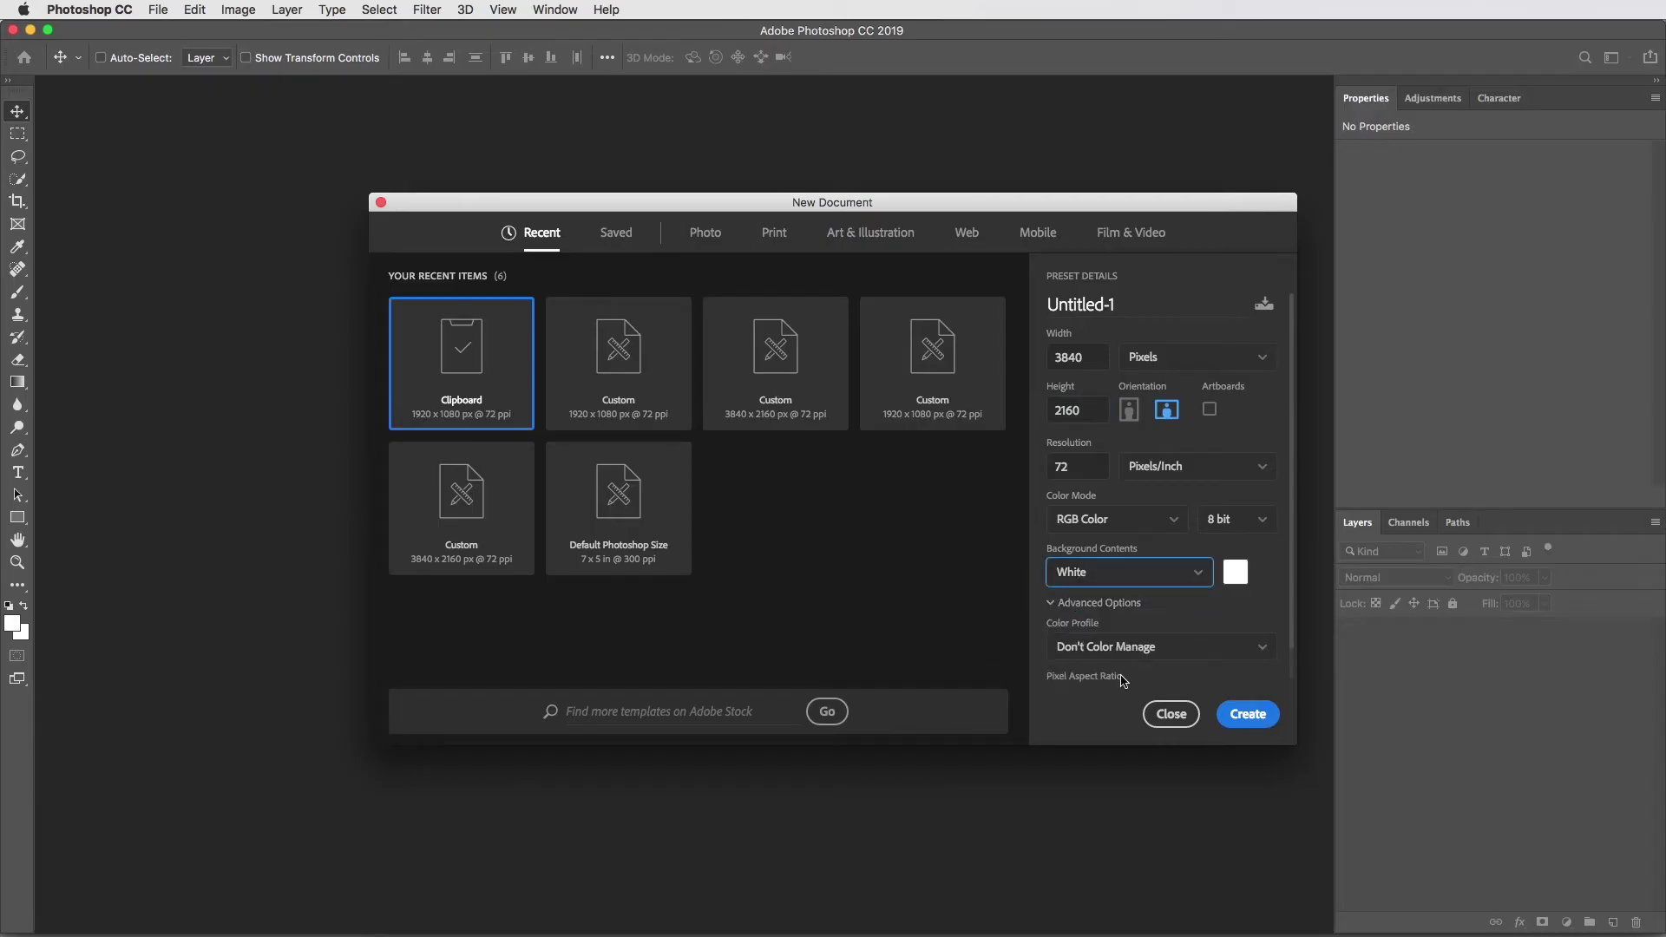
click(1247, 714)
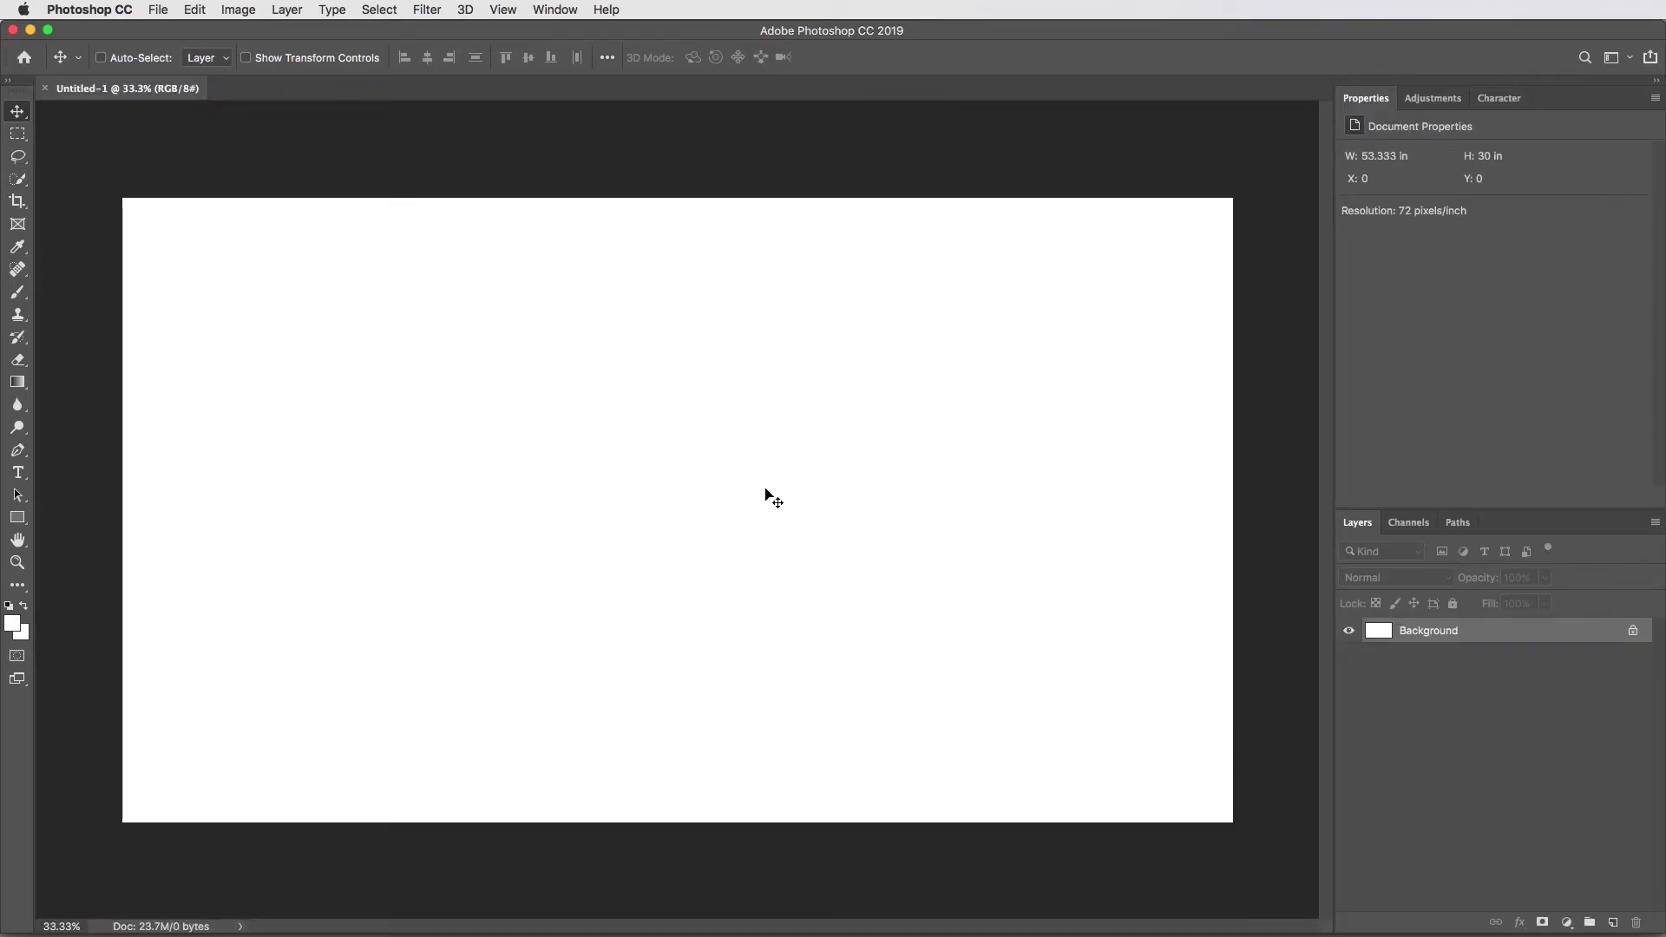
Type 'Budapest' as a black text layer at the canvas centre
key(t)
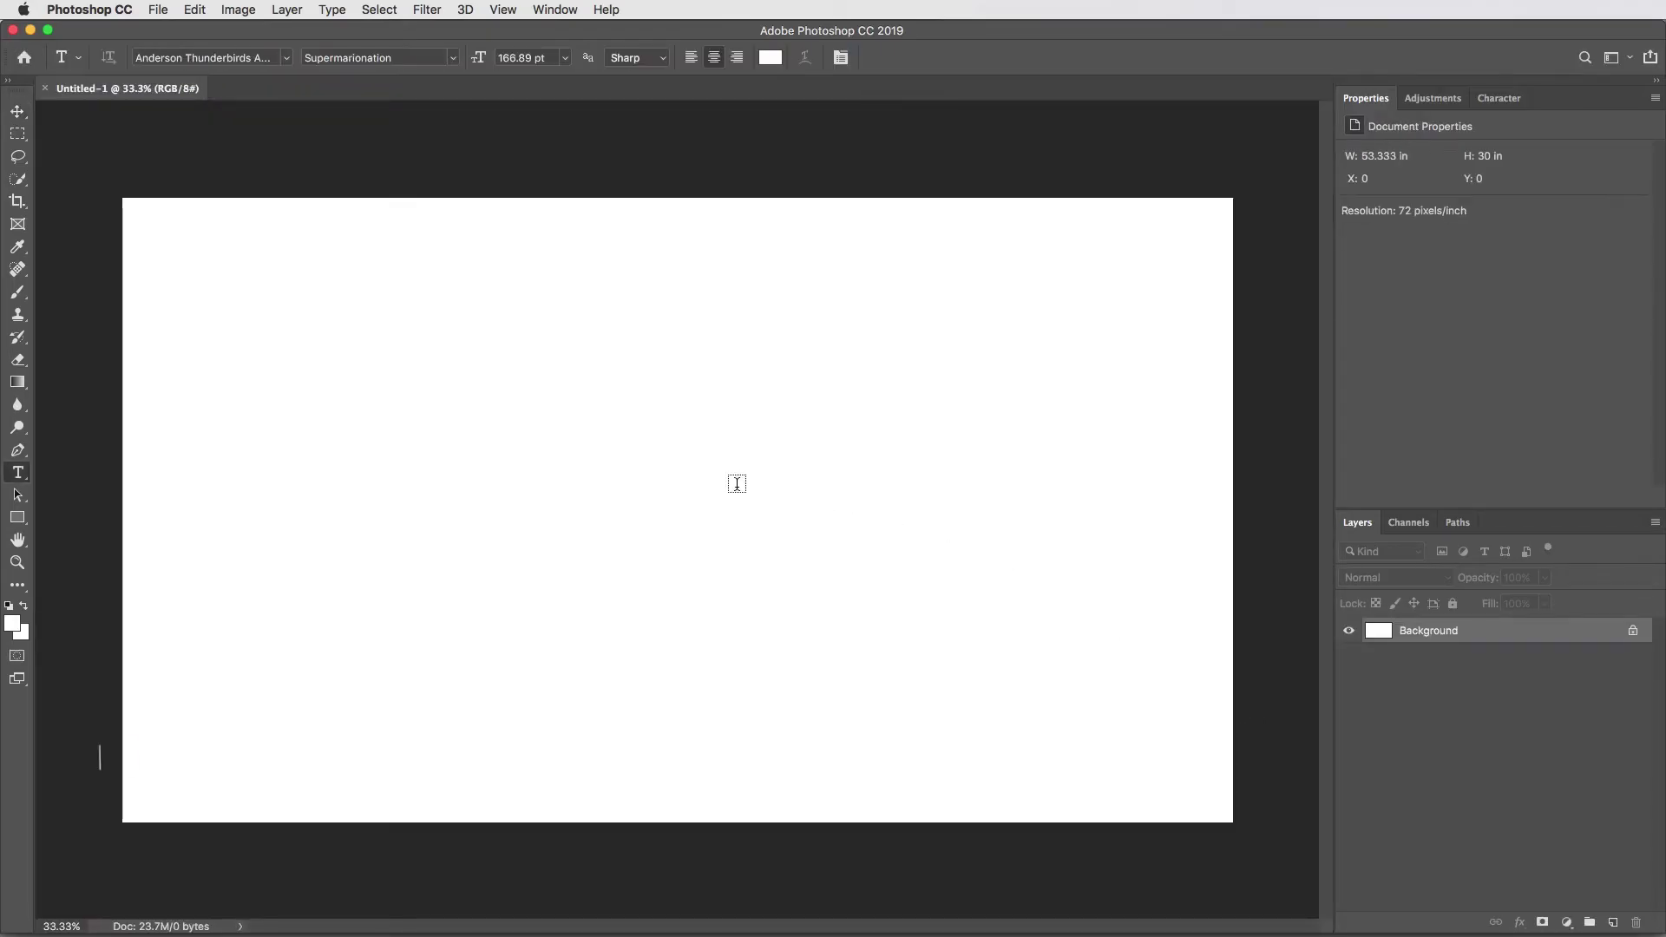
click(770, 57)
drag(741, 402, 624, 560)
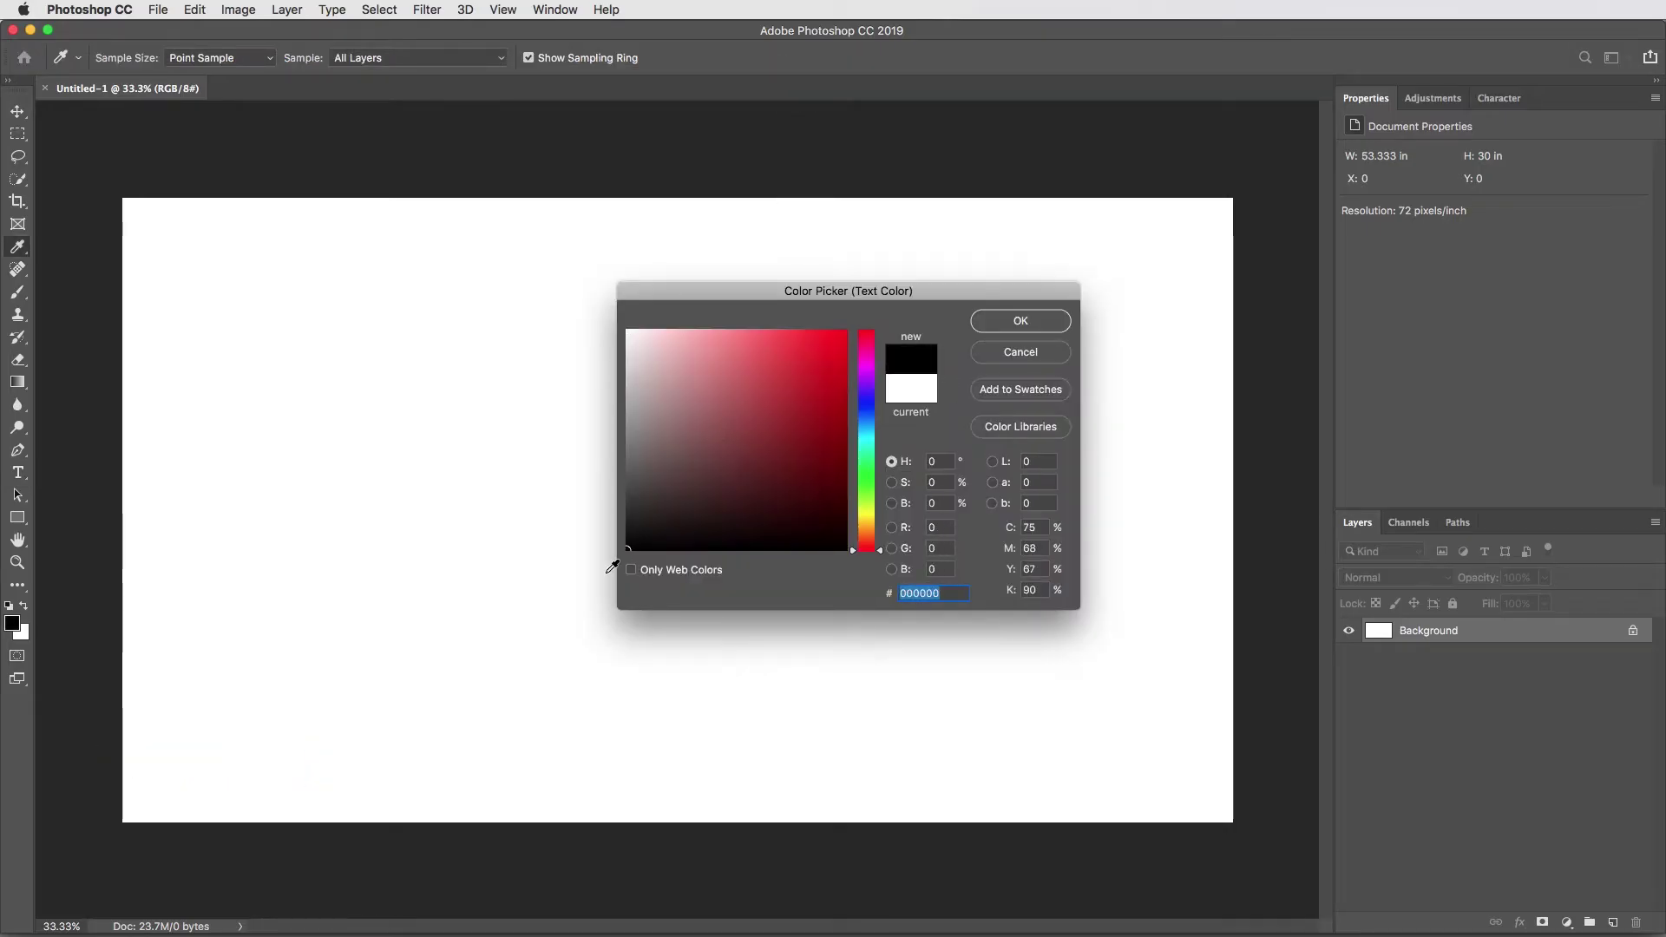
key(Return)
click(651, 512)
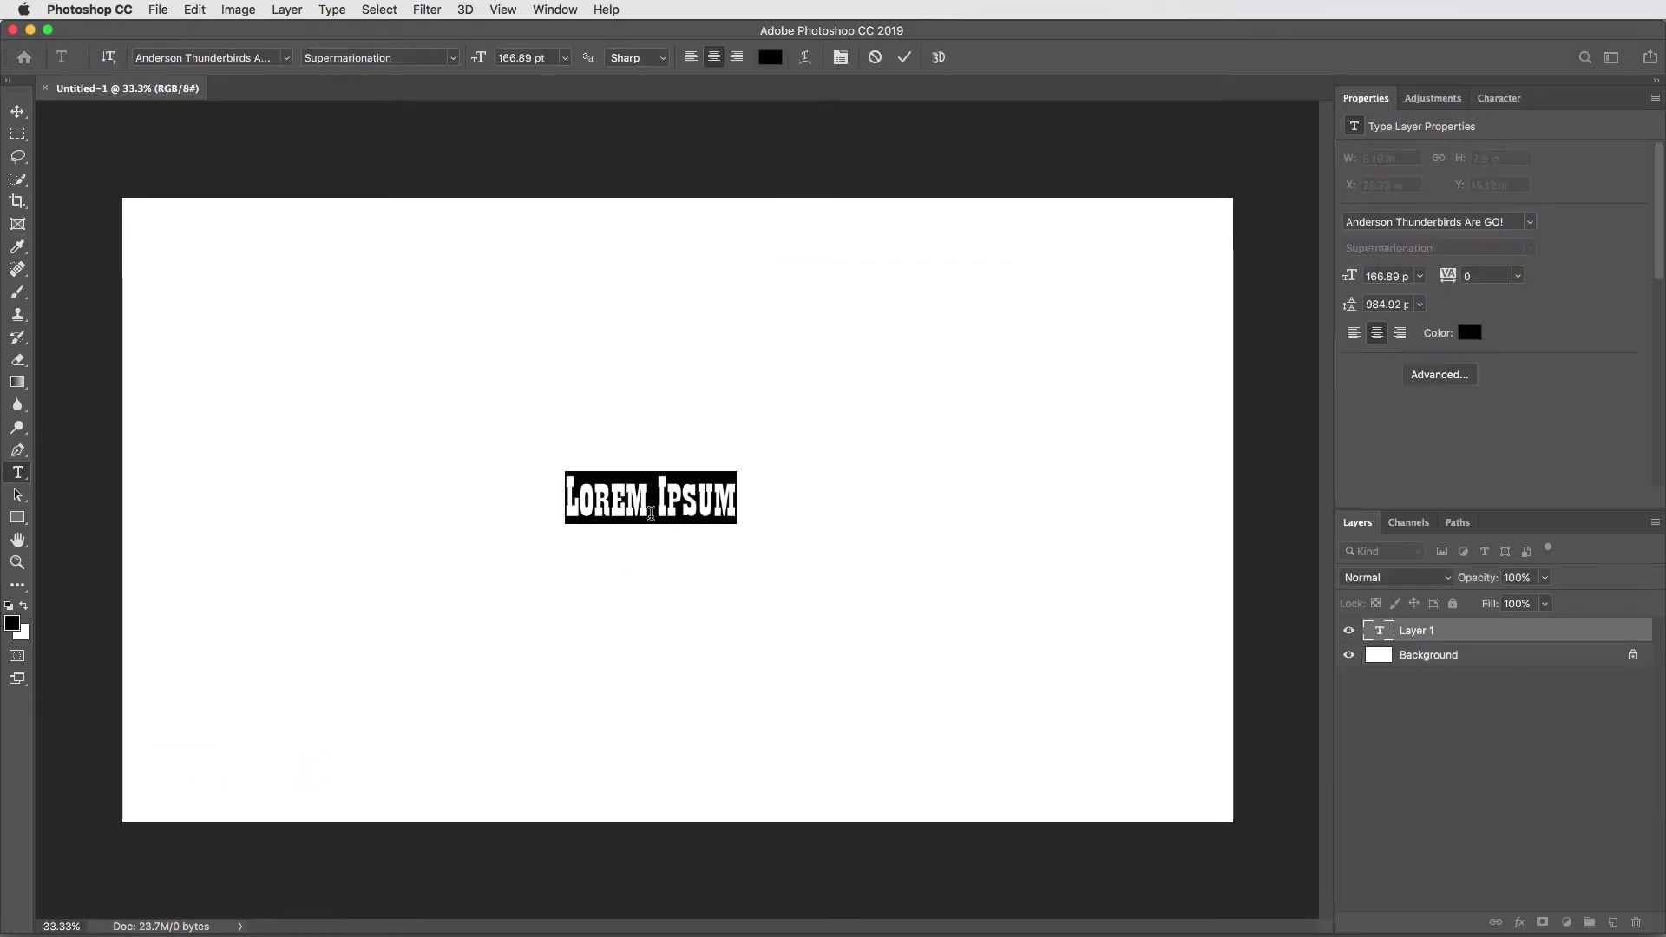
text(Budap)
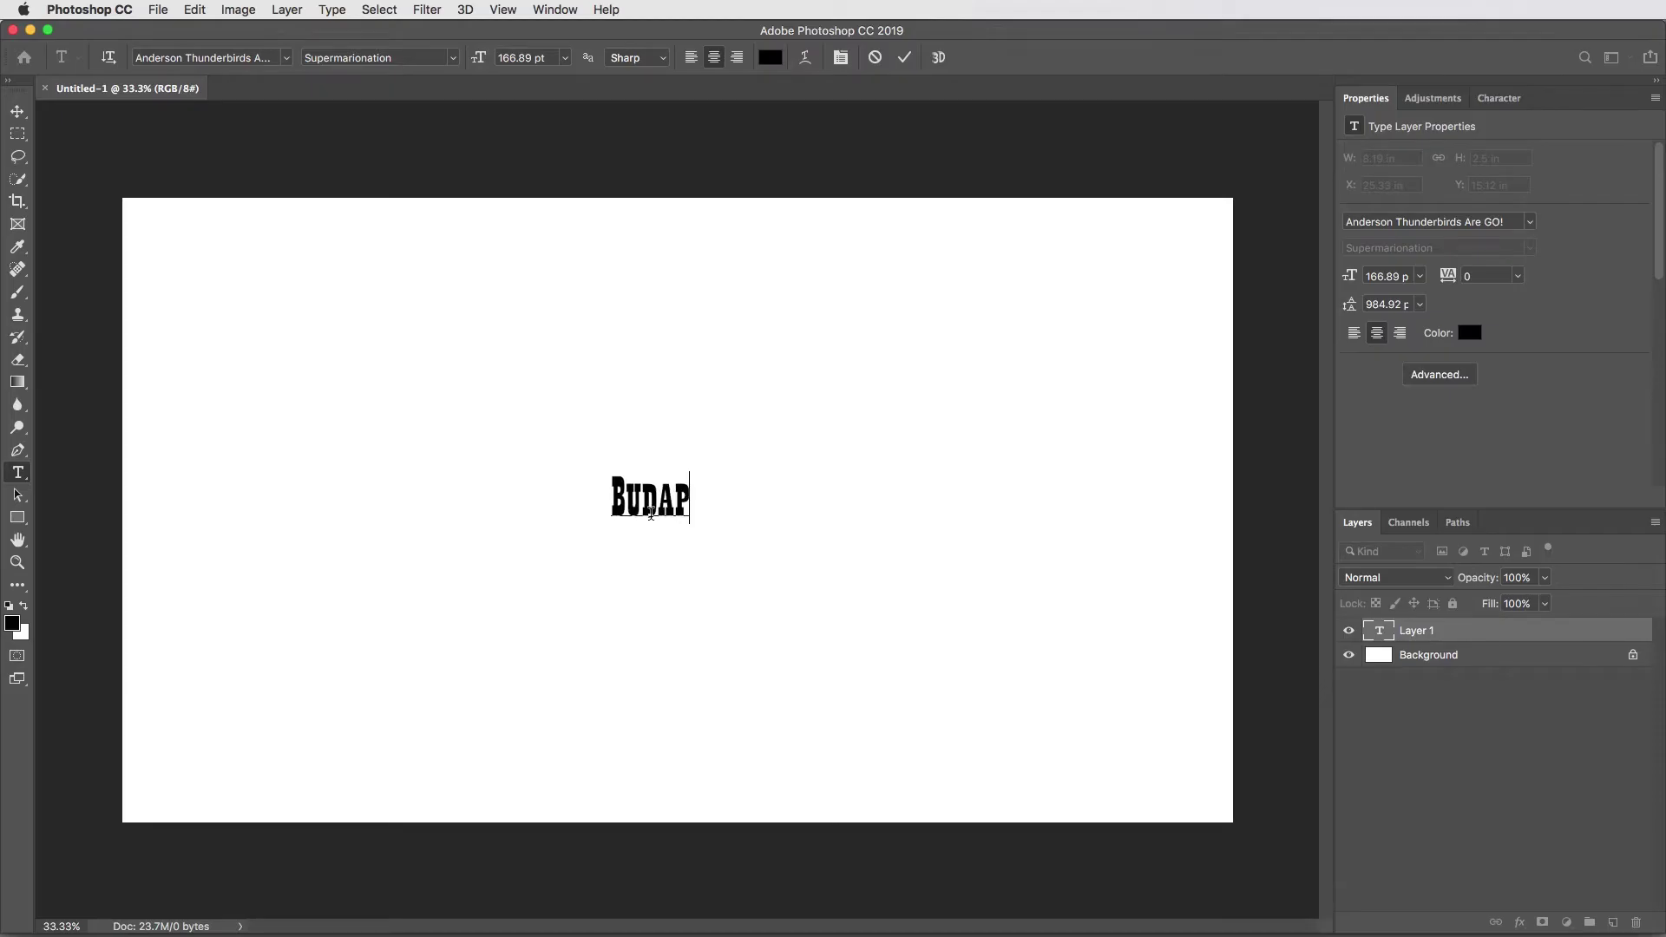
text(est)
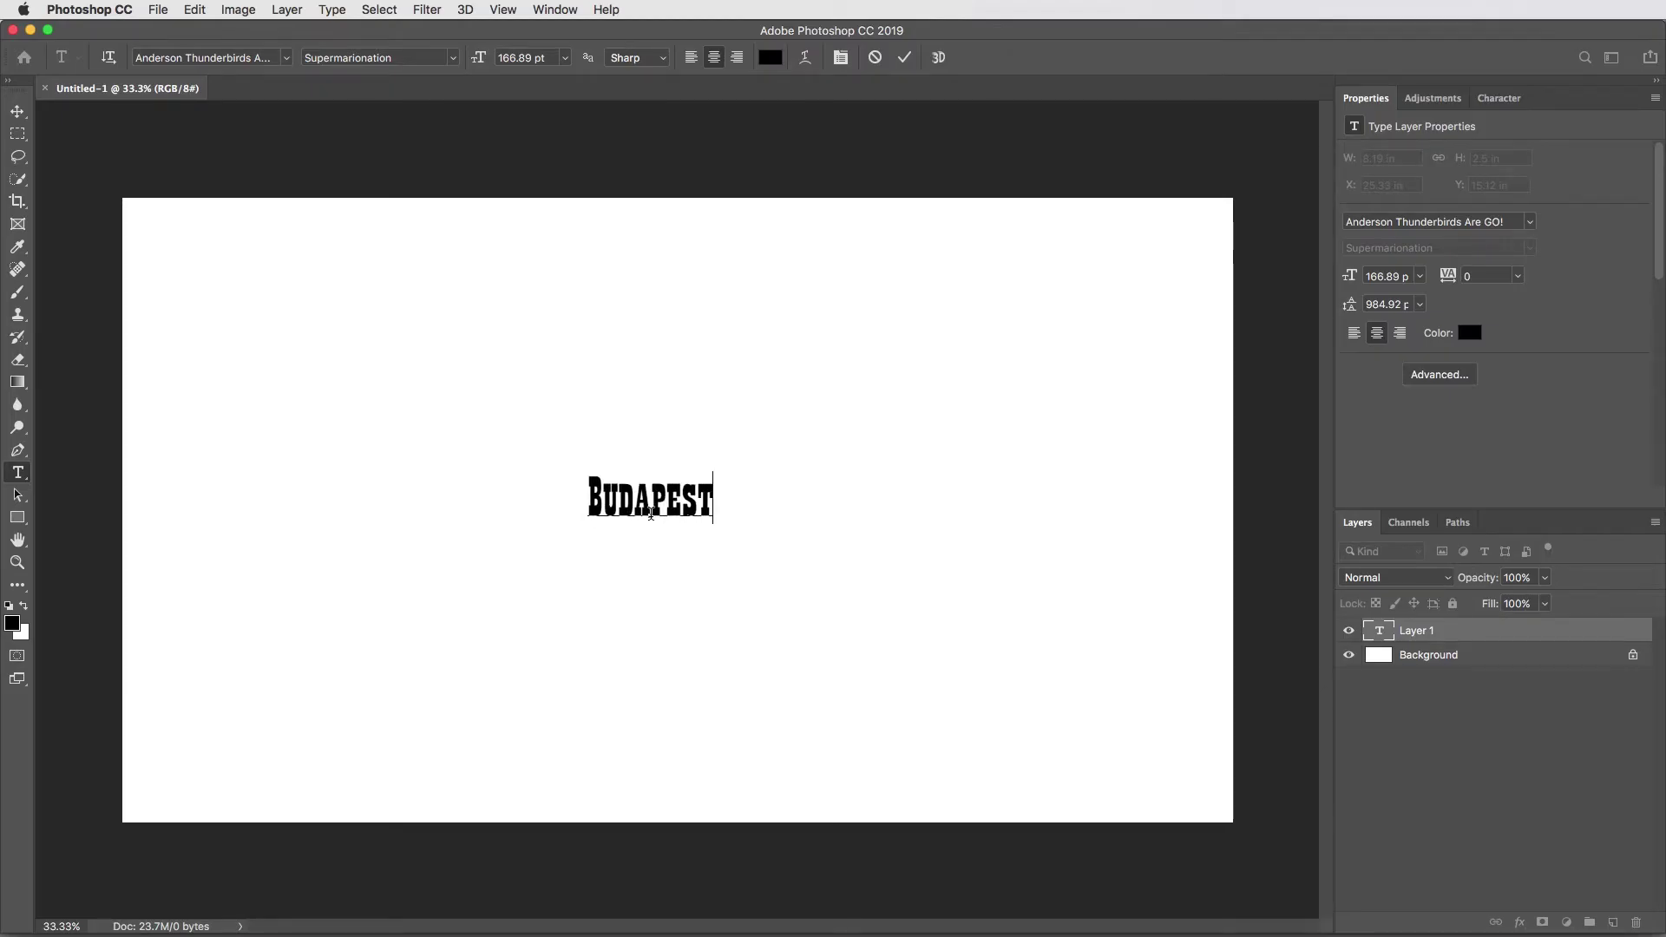
key(Escape)
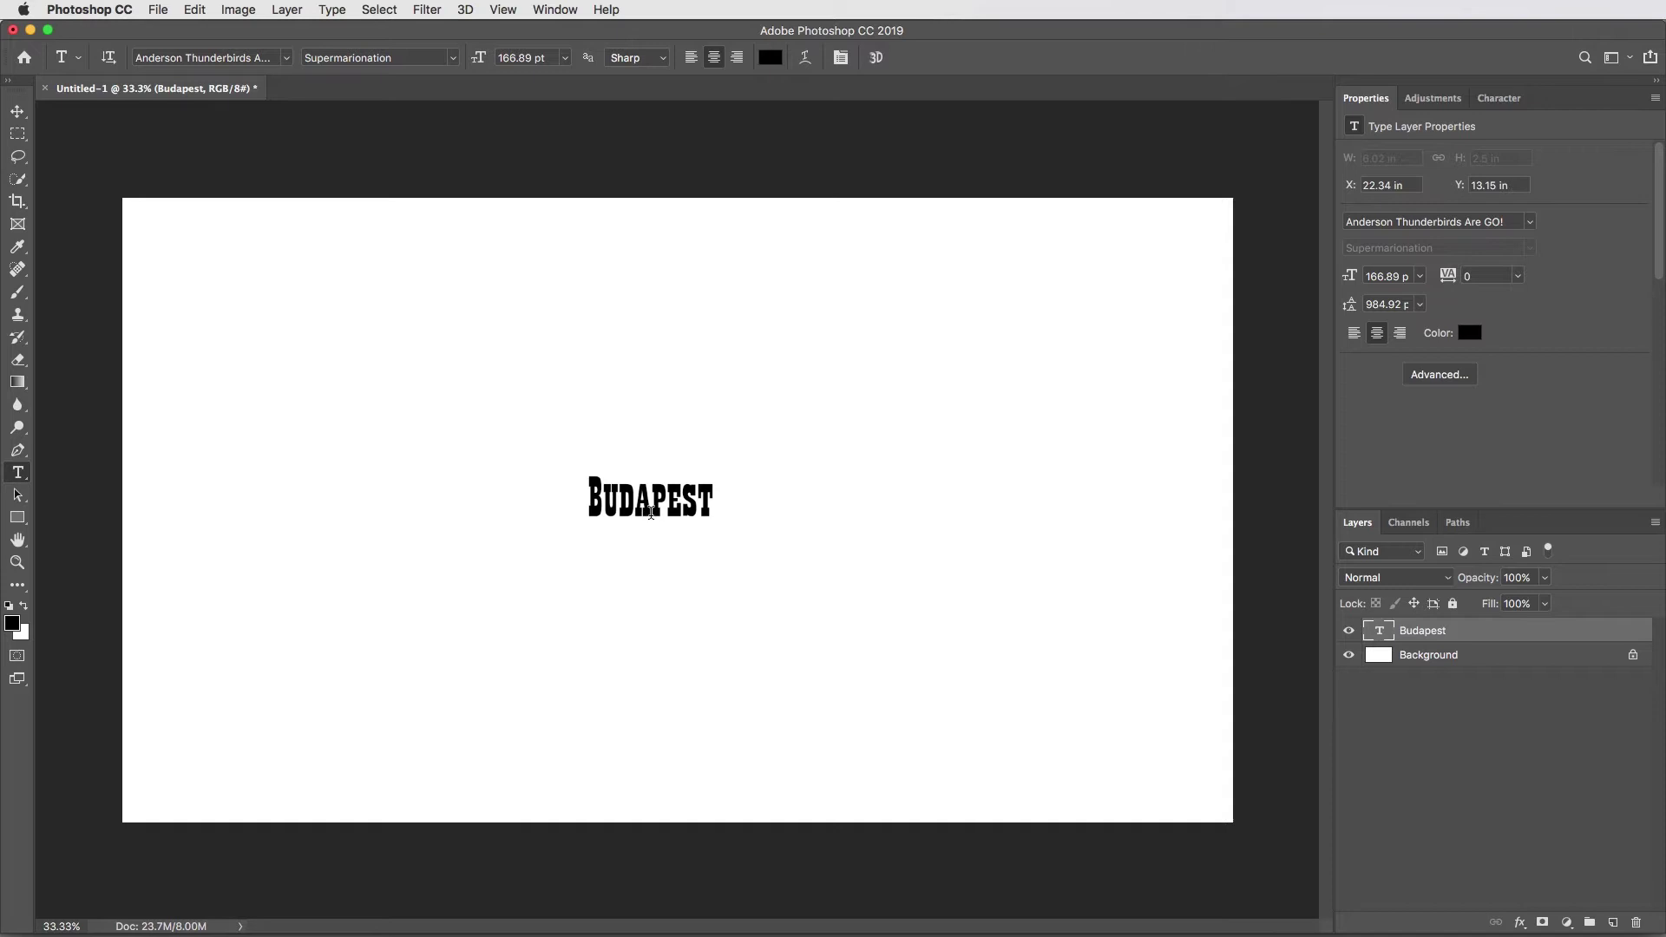
Shift the Budapest text right and scale it up to span most of the canvas
key(v)
drag(676, 514, 1114, 476)
key(super+t)
key(Return)
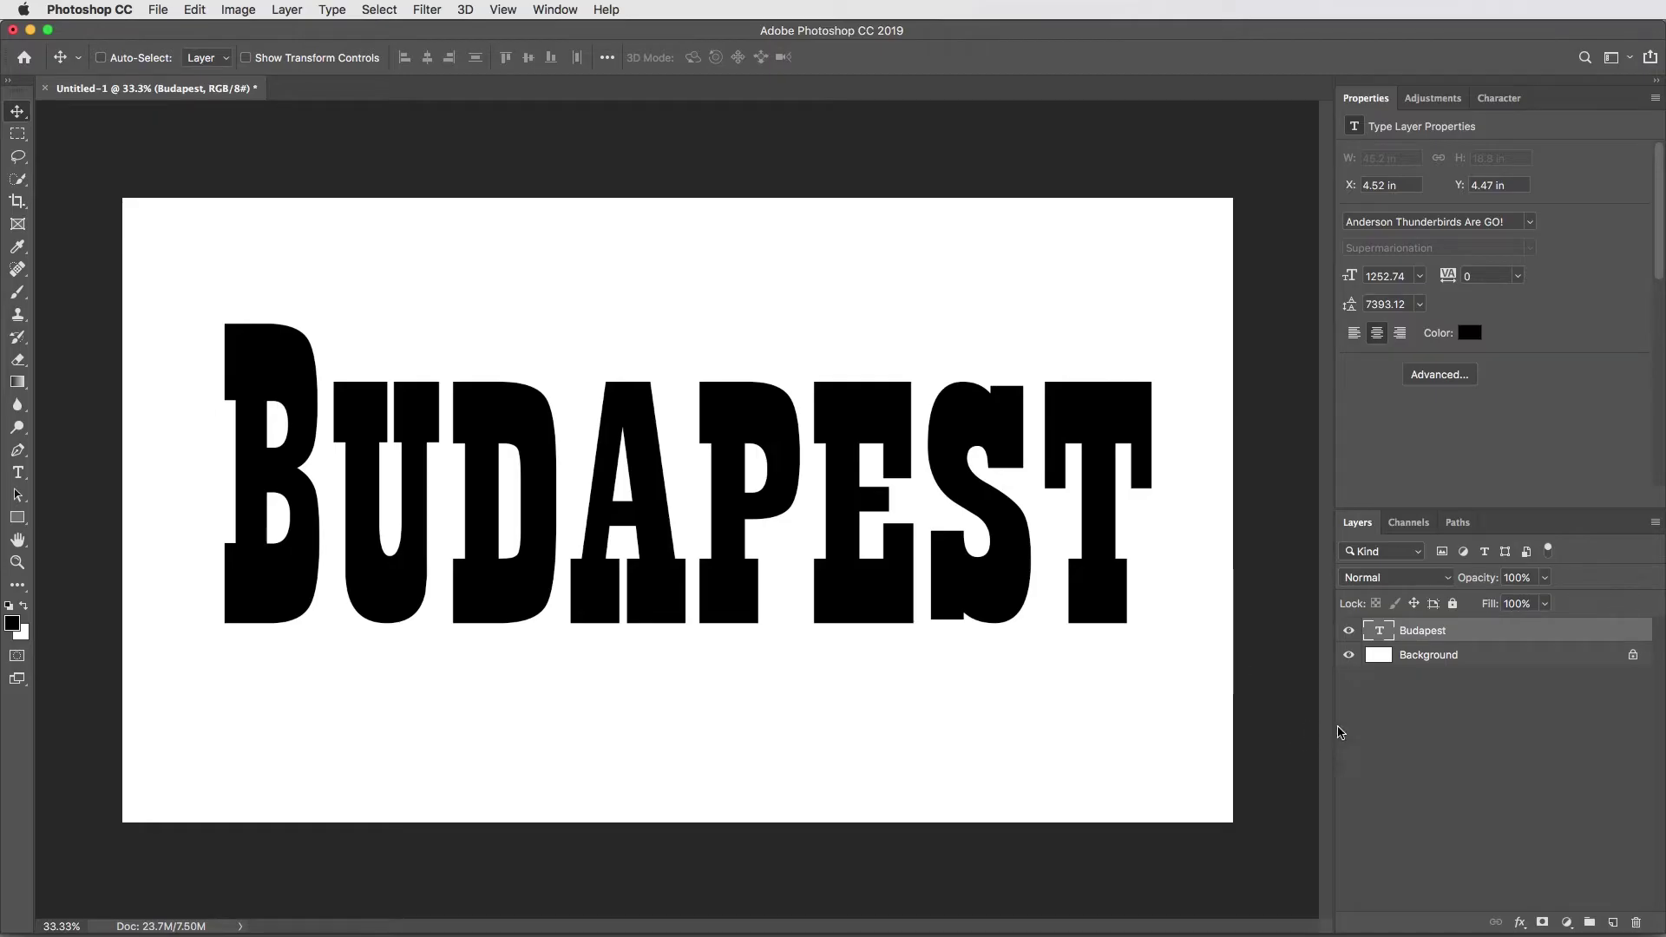
key(super+equal)
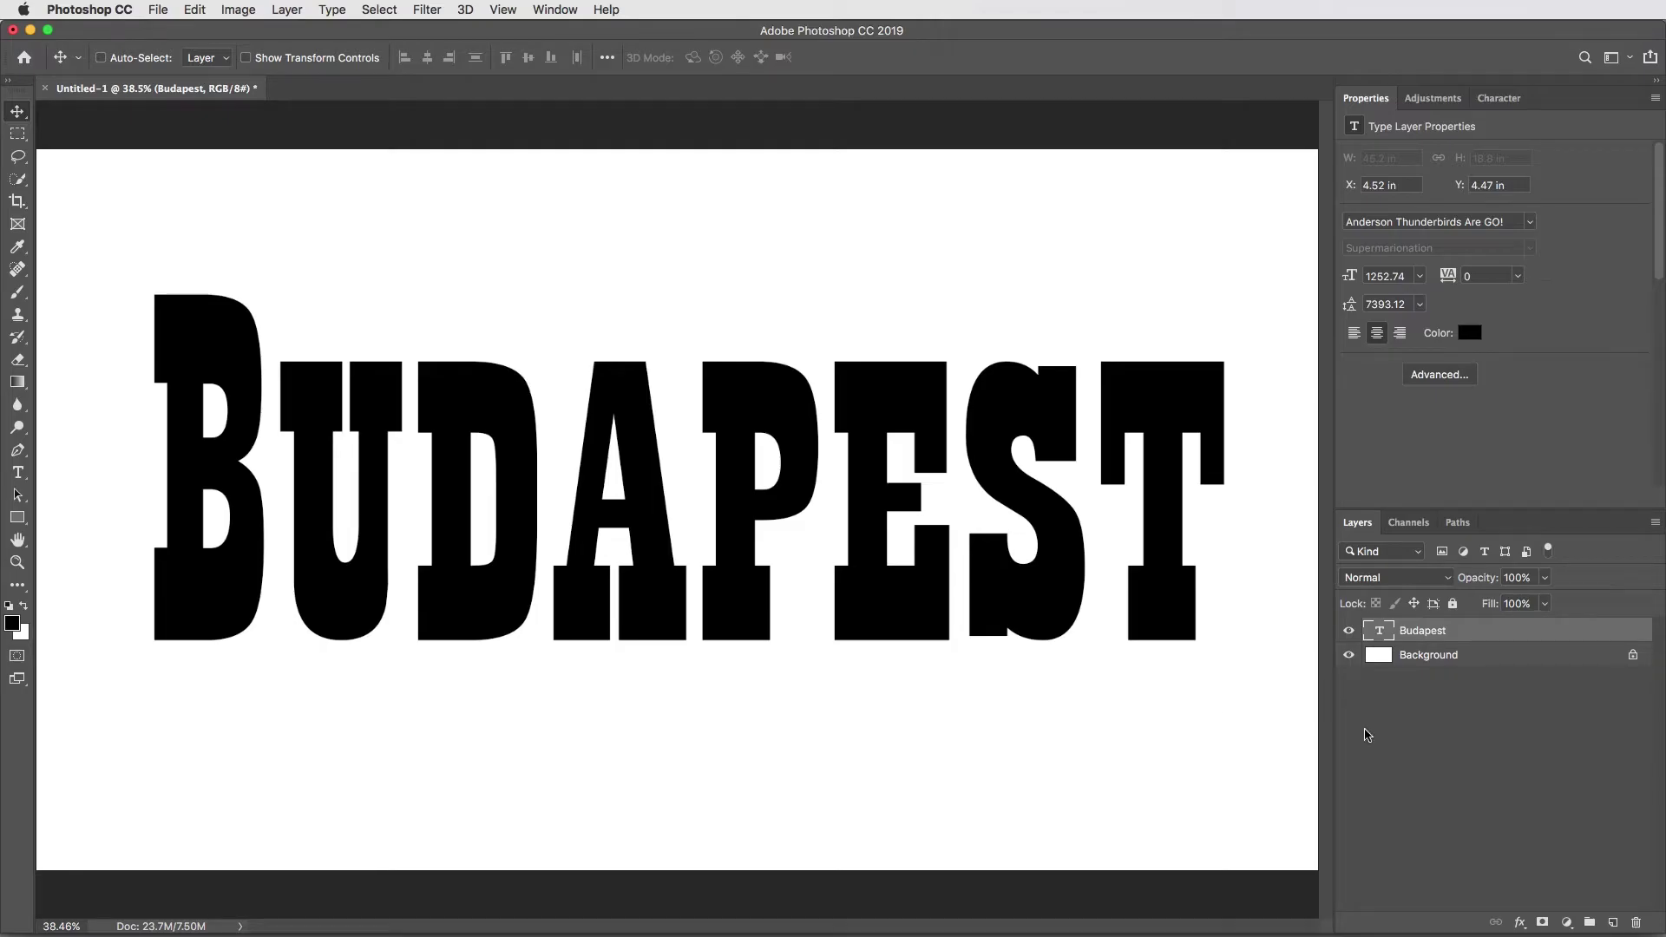
Add an Inner Glow to Budapest: 50% opacity, Center source, 25% choke, 75 px size
click(1521, 923)
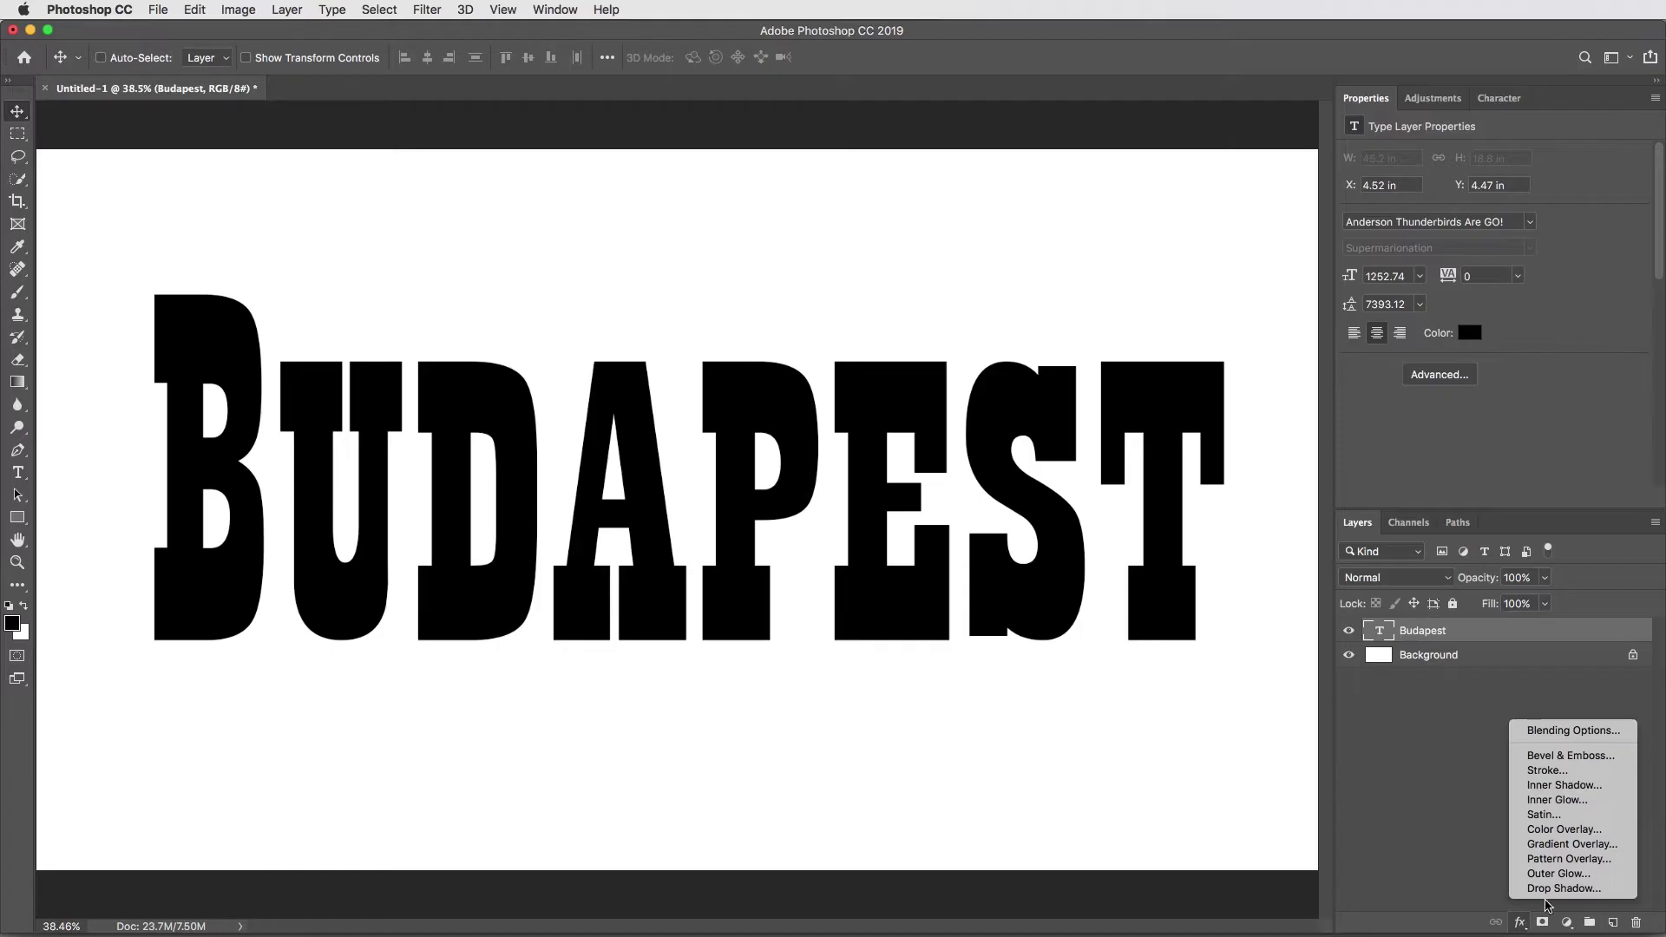
click(1571, 800)
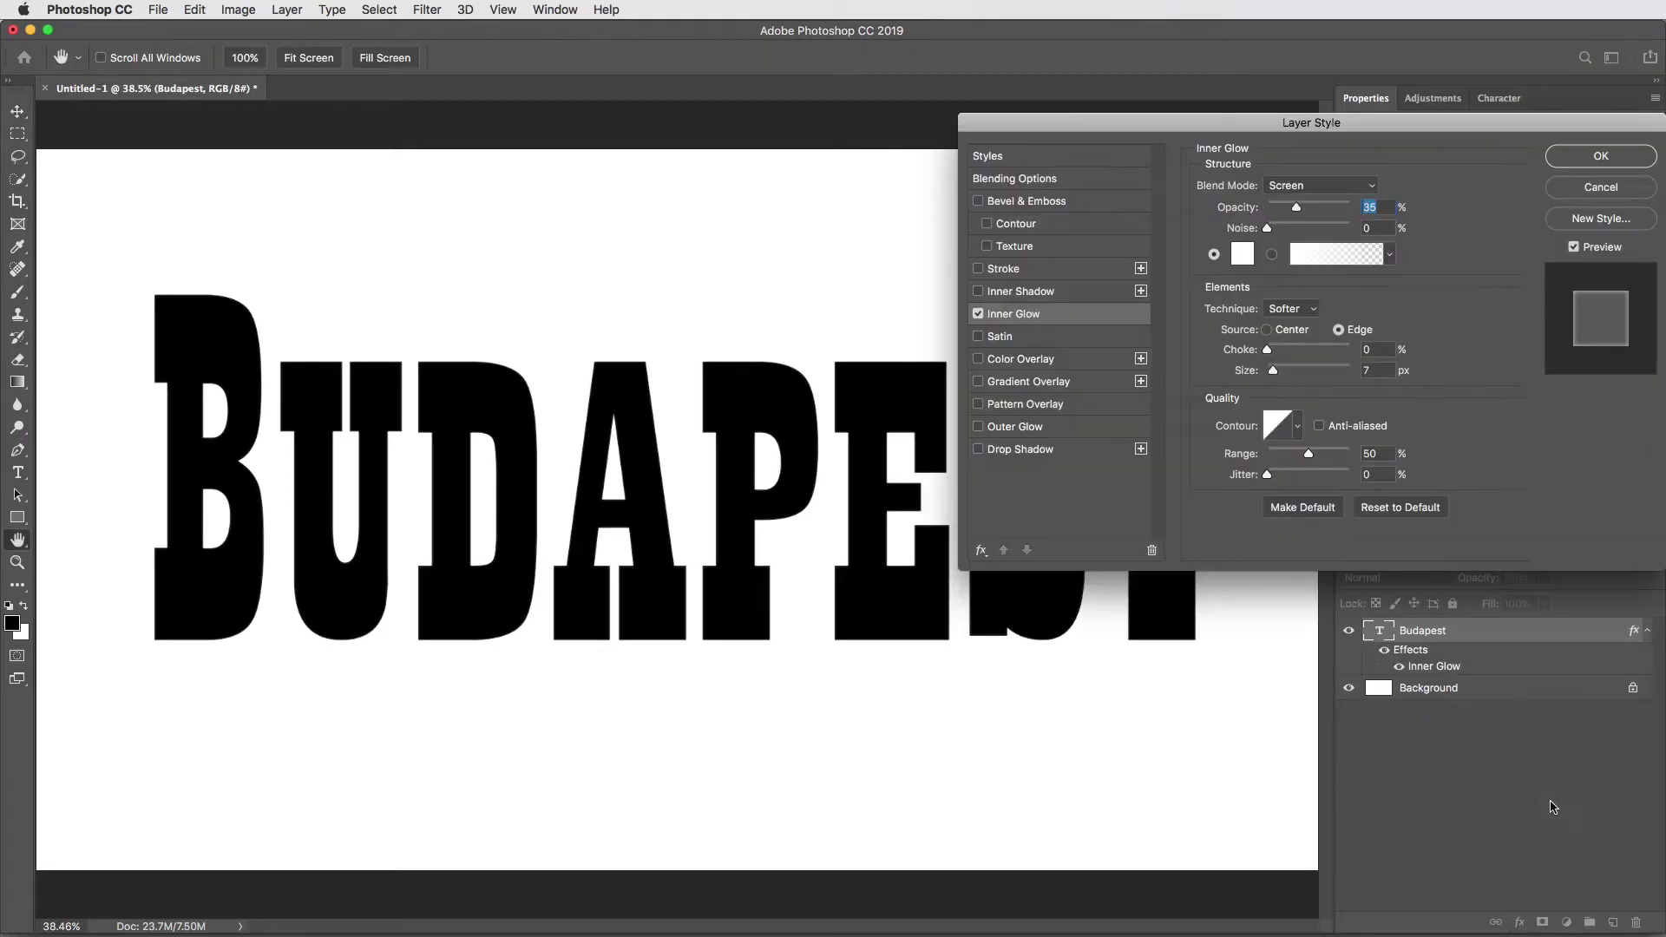
click(1411, 516)
text(50)
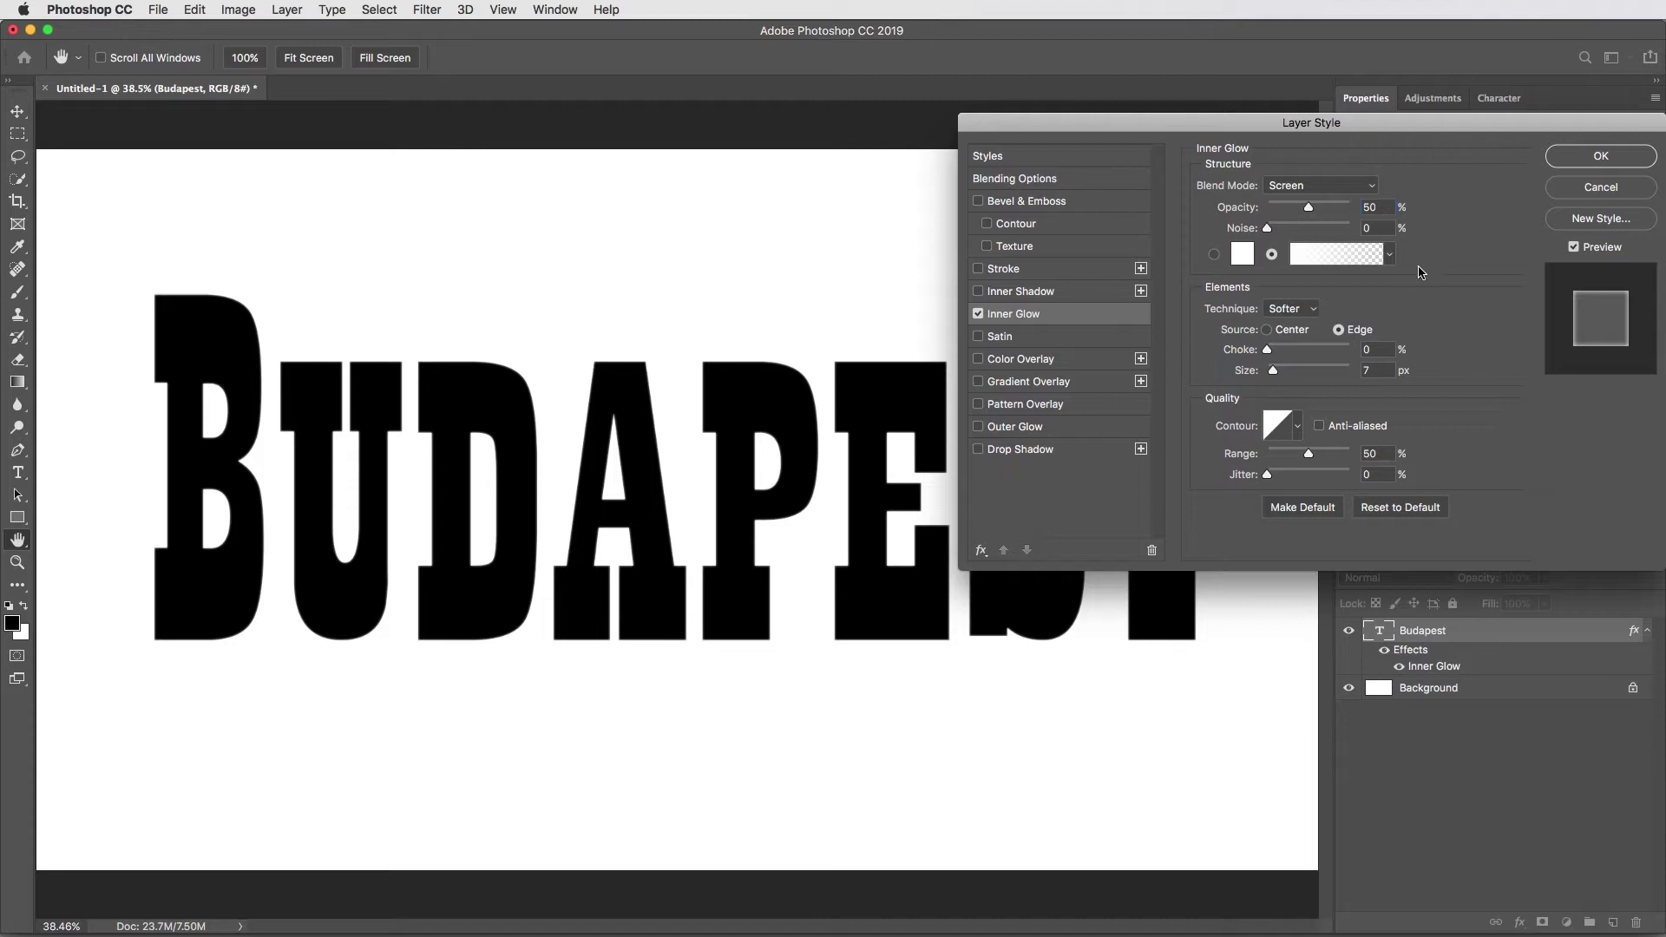
click(1268, 330)
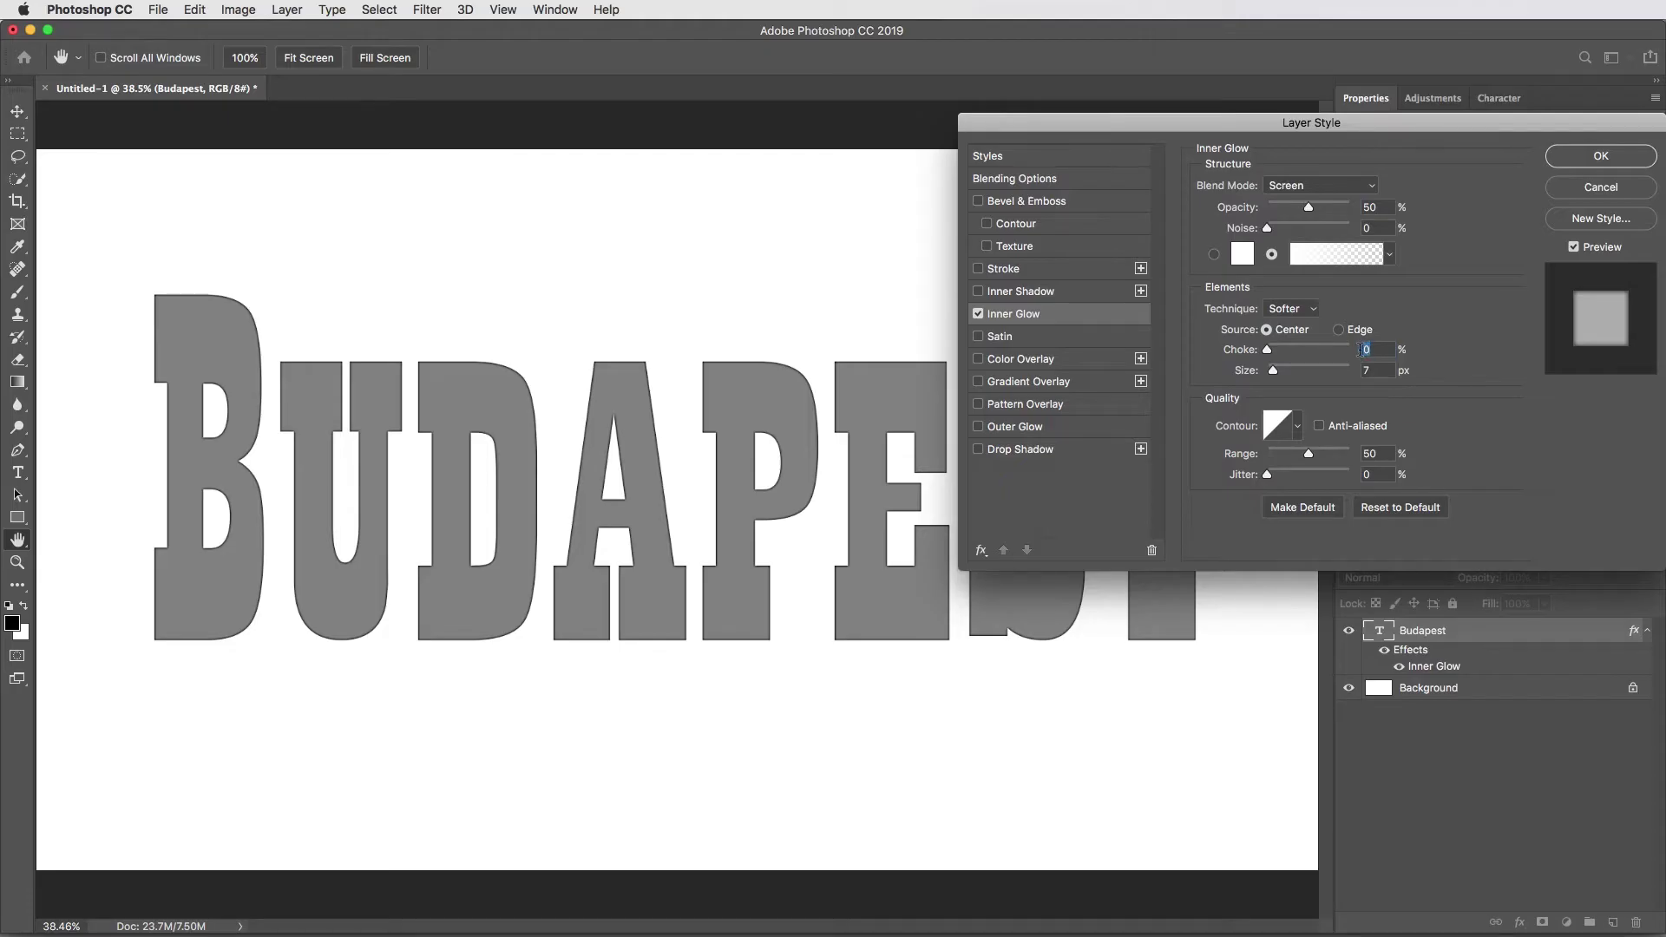
text(25)
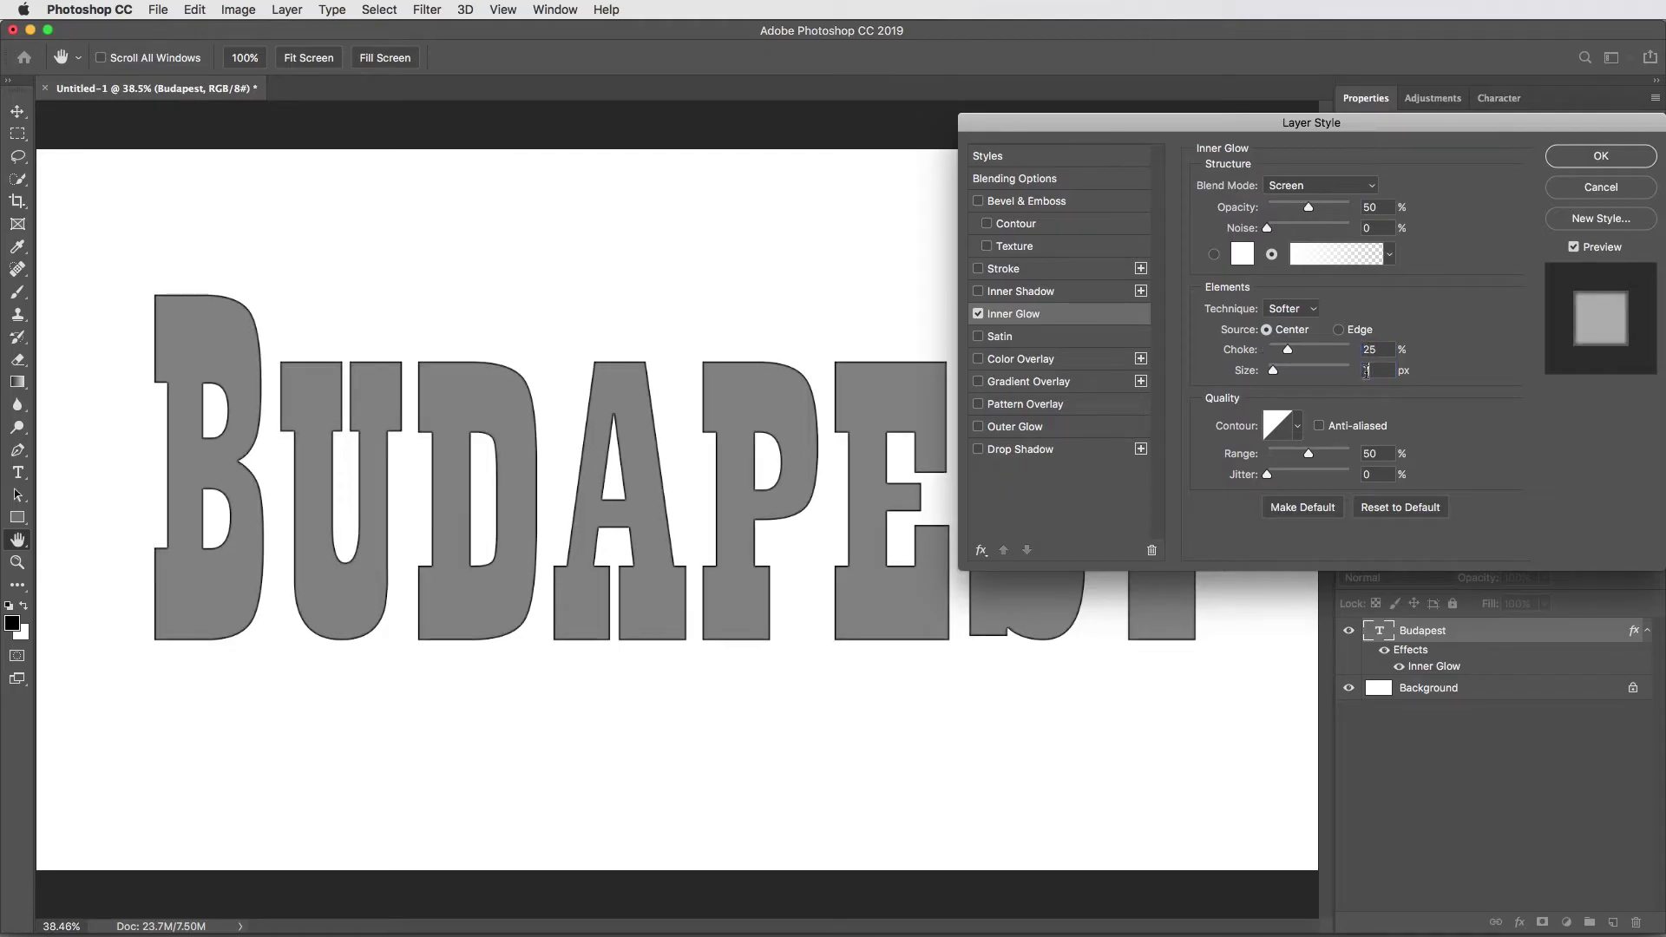
text(75)
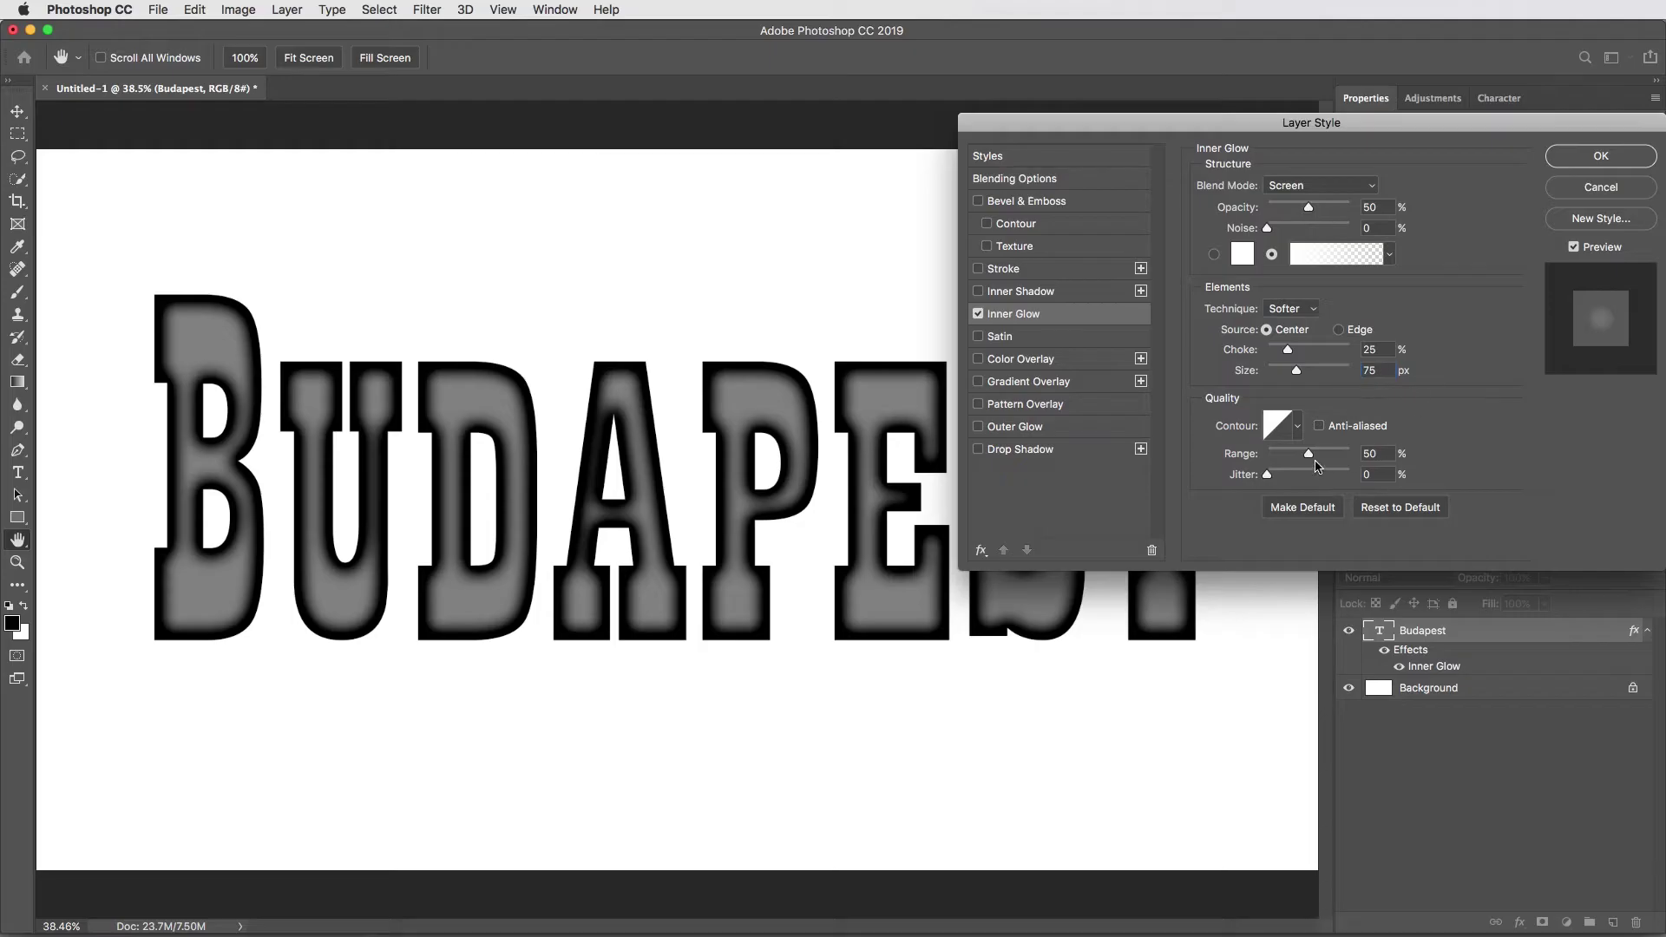
Widen the glow range to 100%, apply a different contour, and inspect the letters at 100%
drag(1309, 459, 1380, 453)
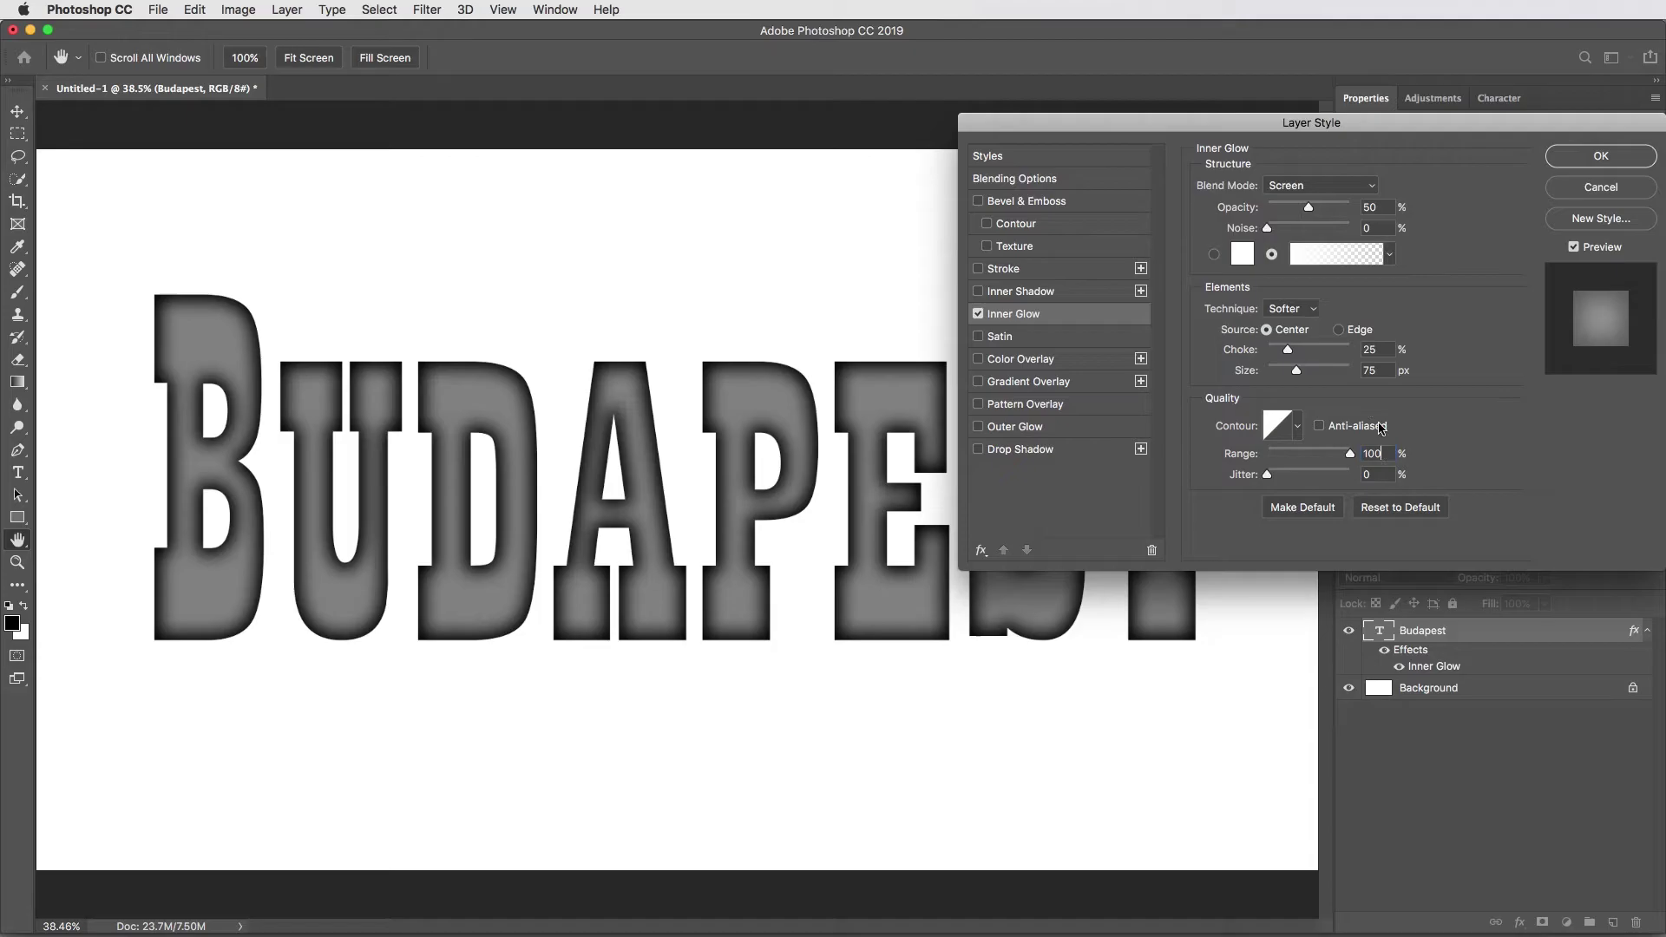
click(1299, 428)
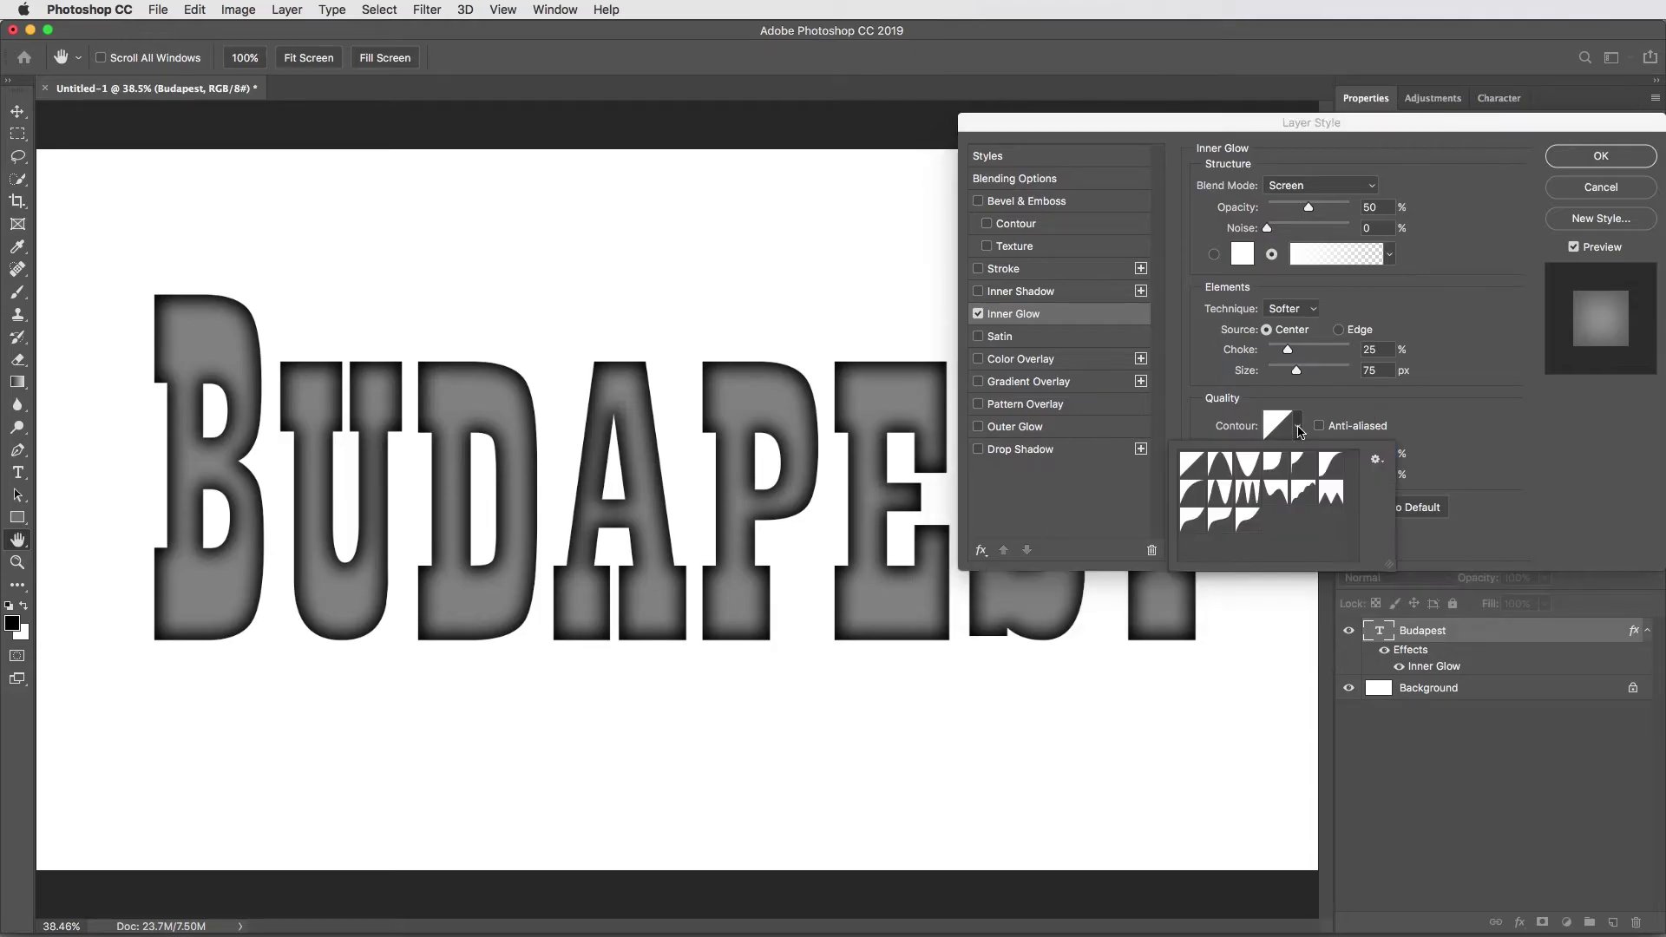
click(1333, 468)
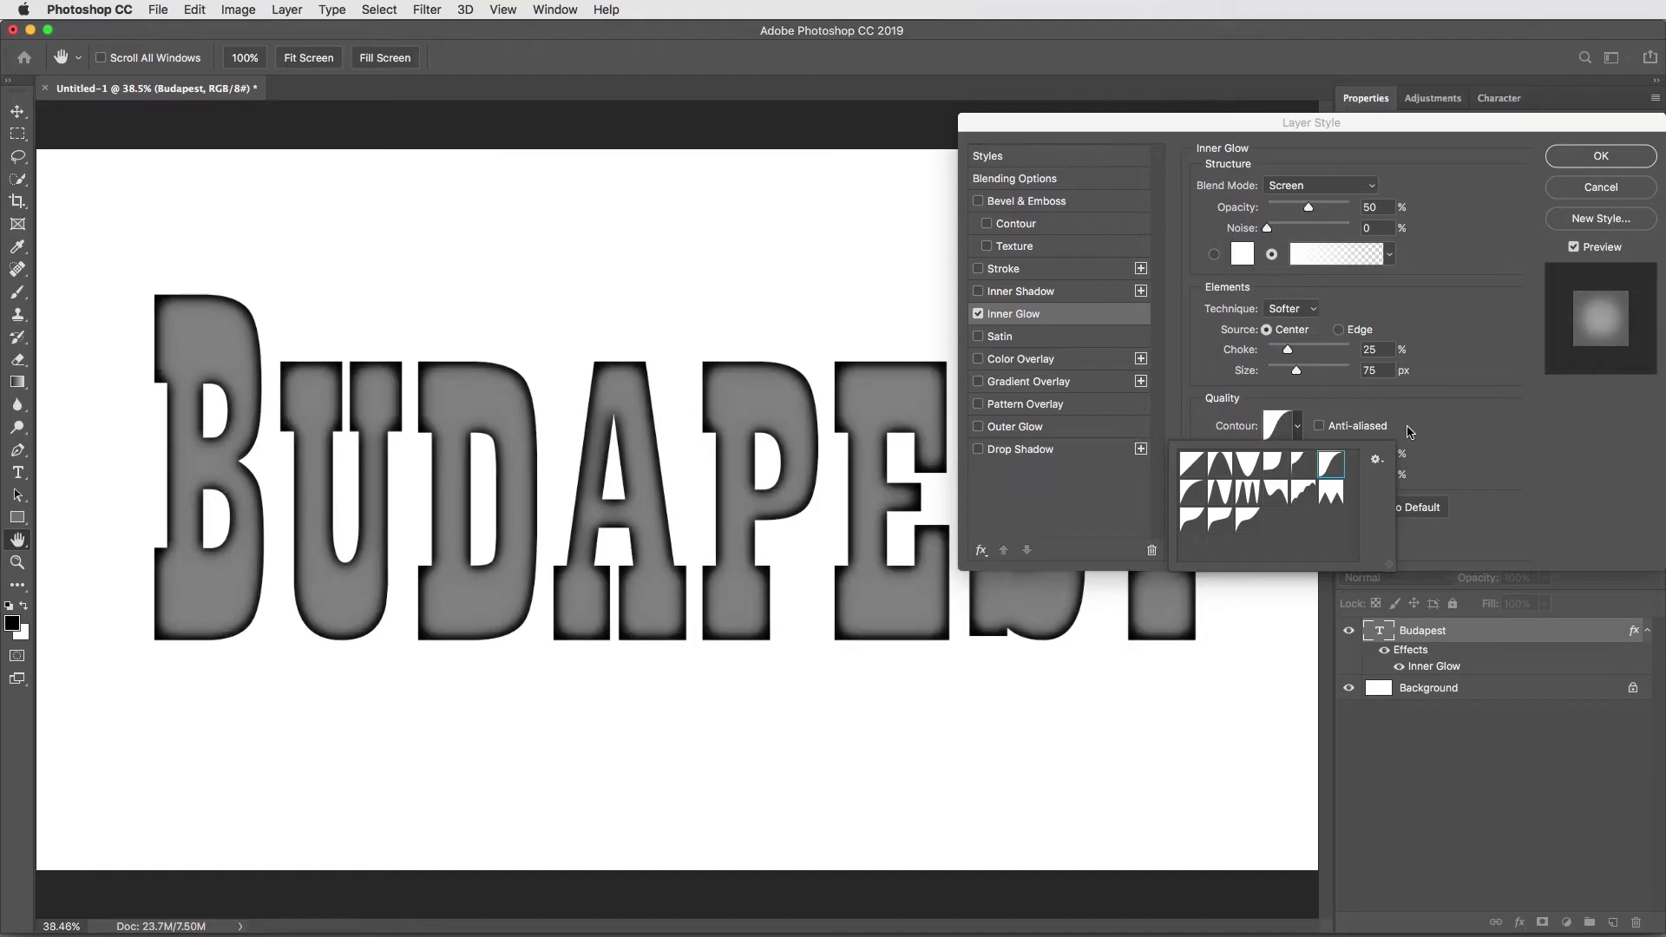
click(1476, 406)
key(super+1)
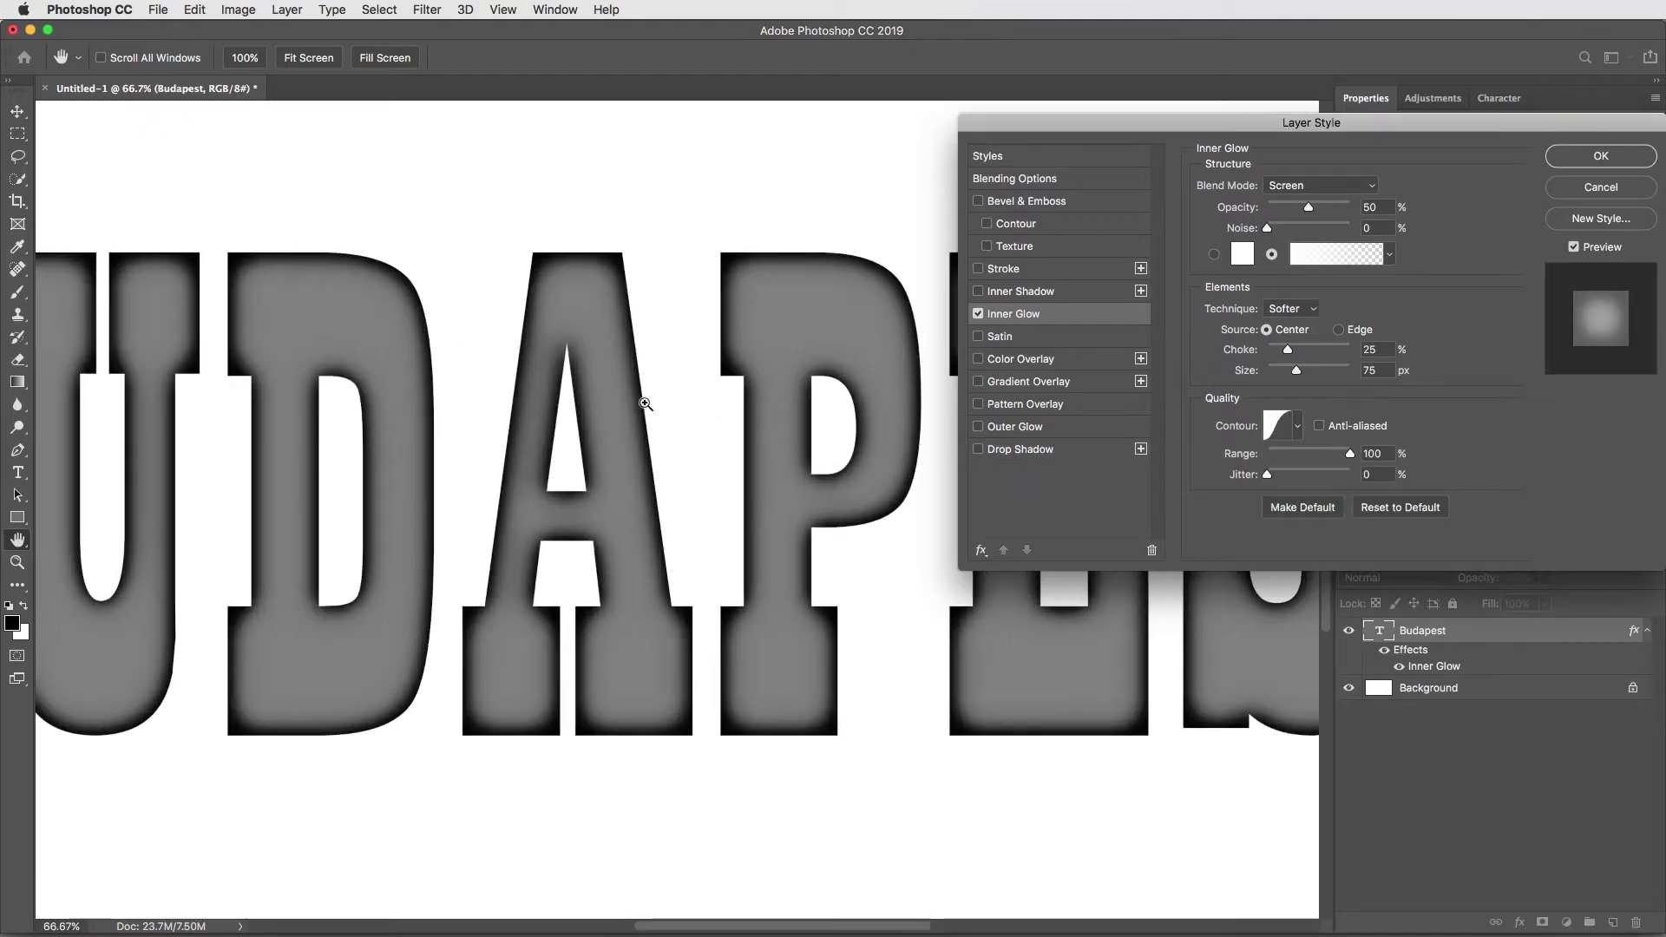
drag(633, 390, 735, 419)
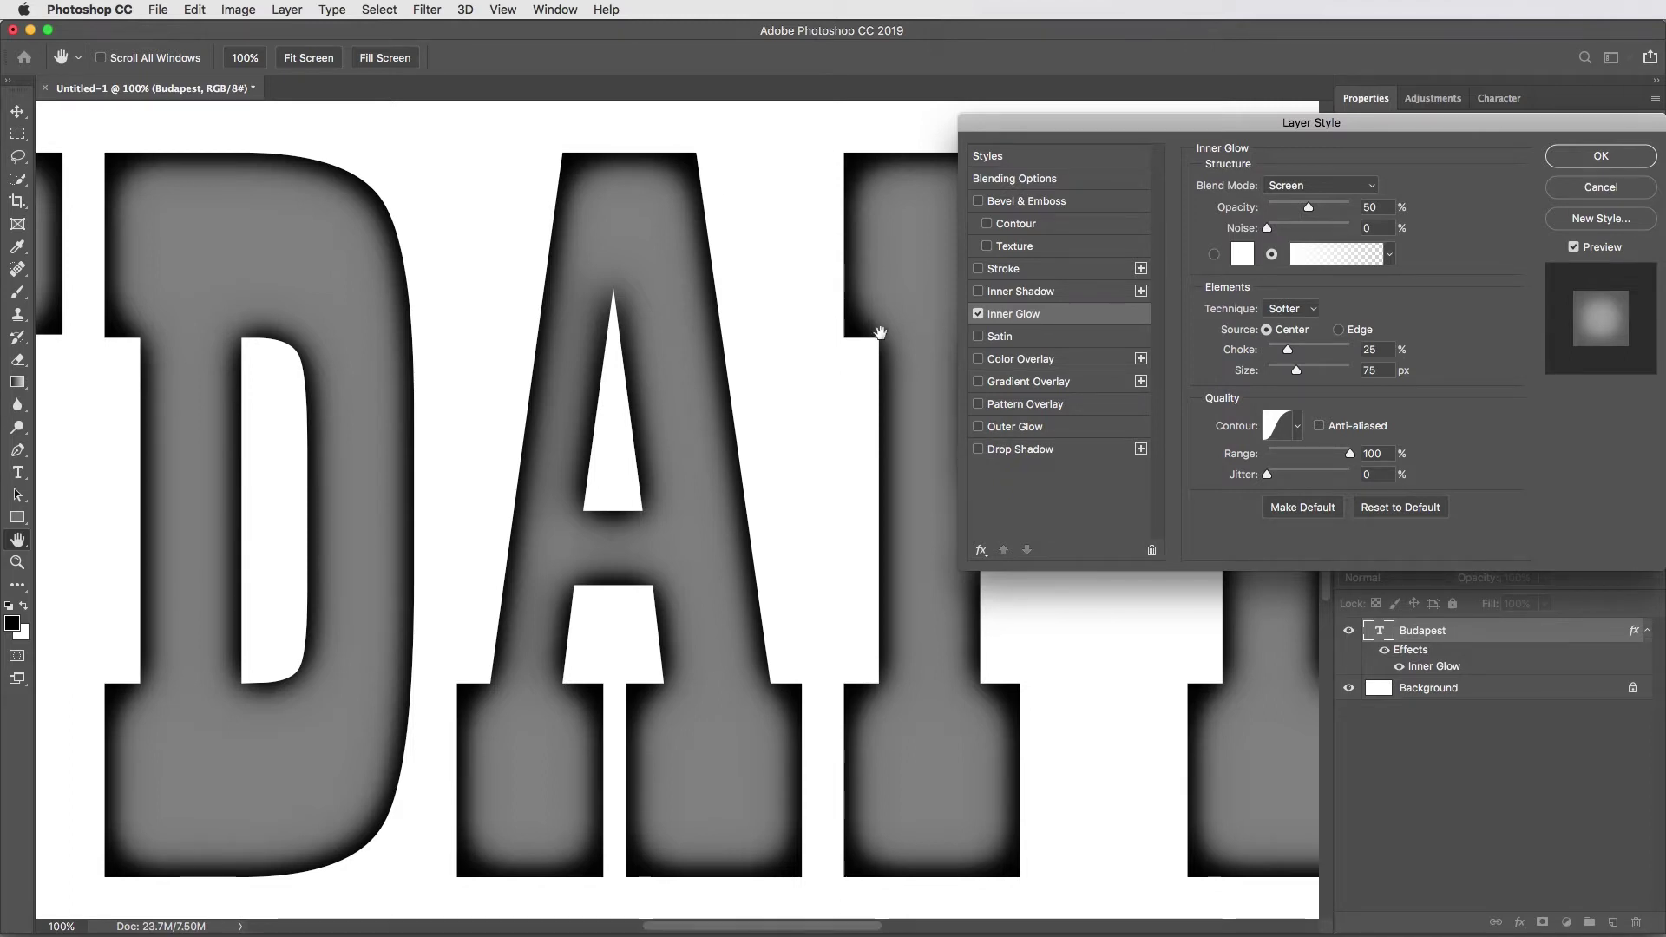
Add a white Screen Inner Shadow at 100% opacity to the Budapest text
click(1010, 293)
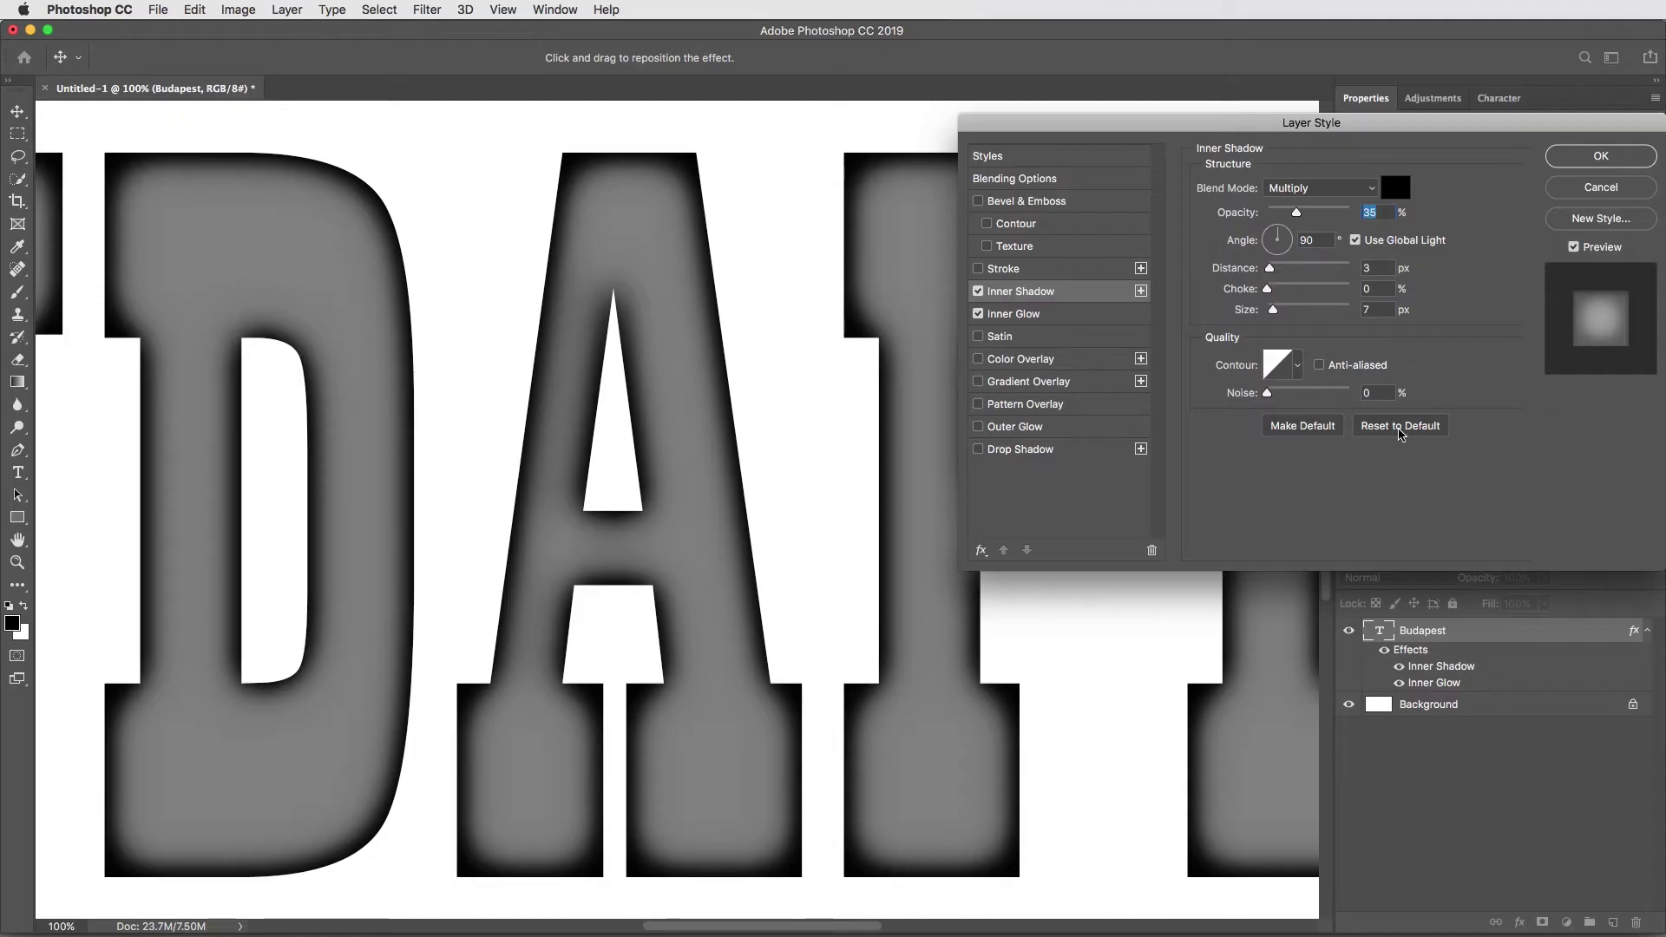
click(1332, 191)
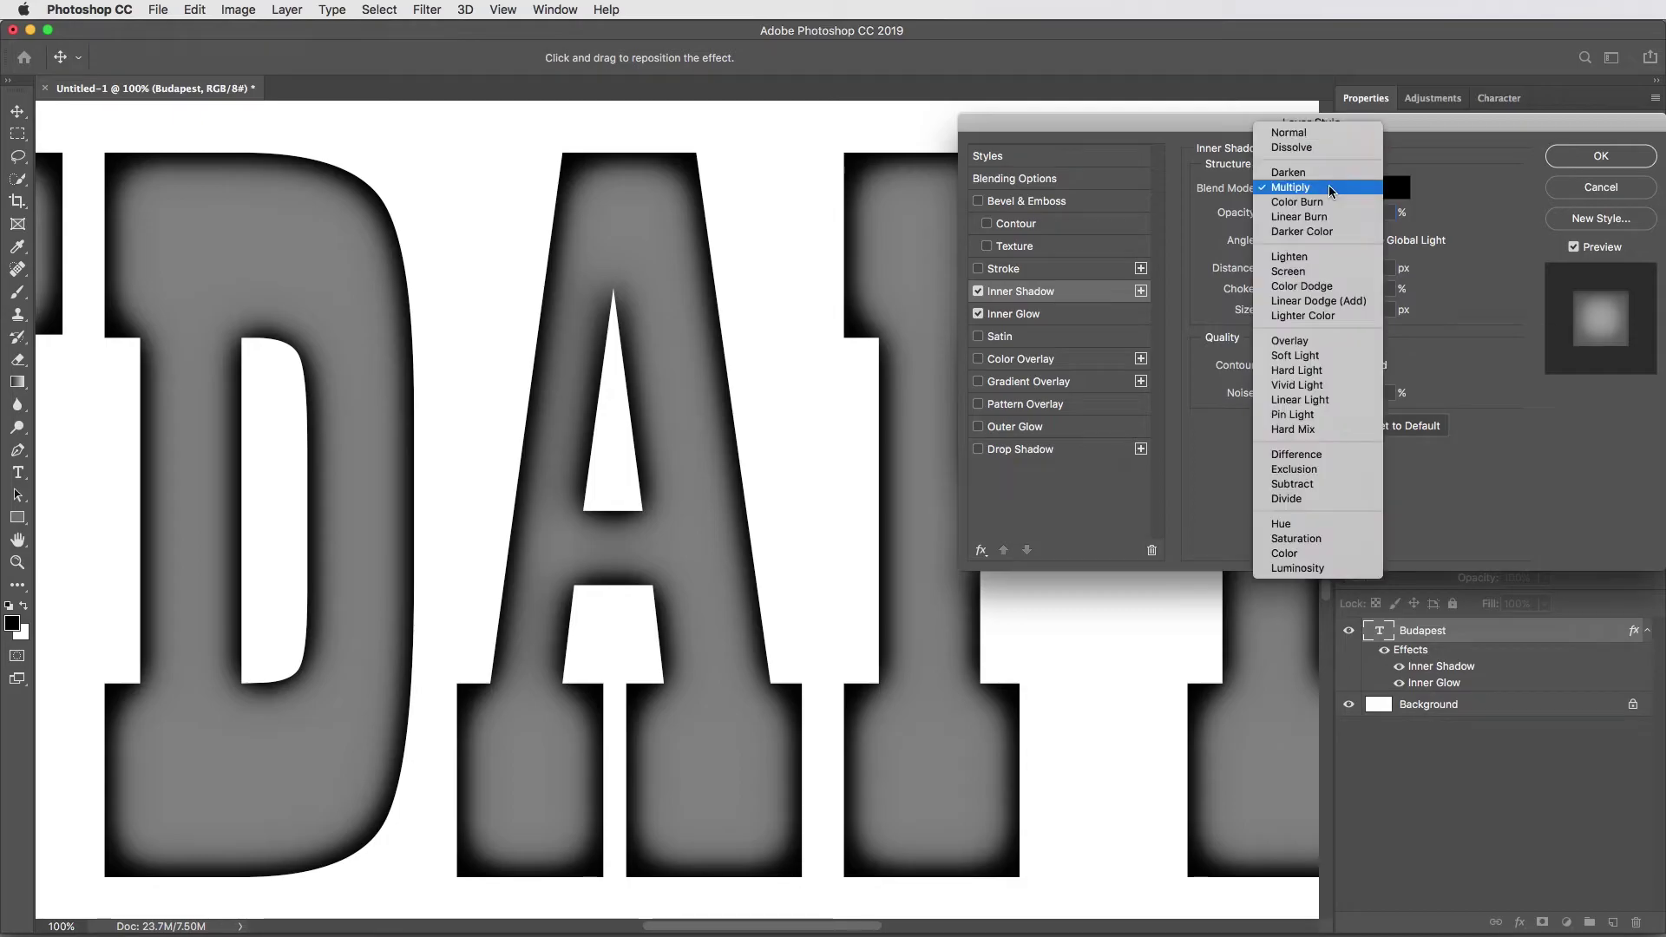
click(1317, 273)
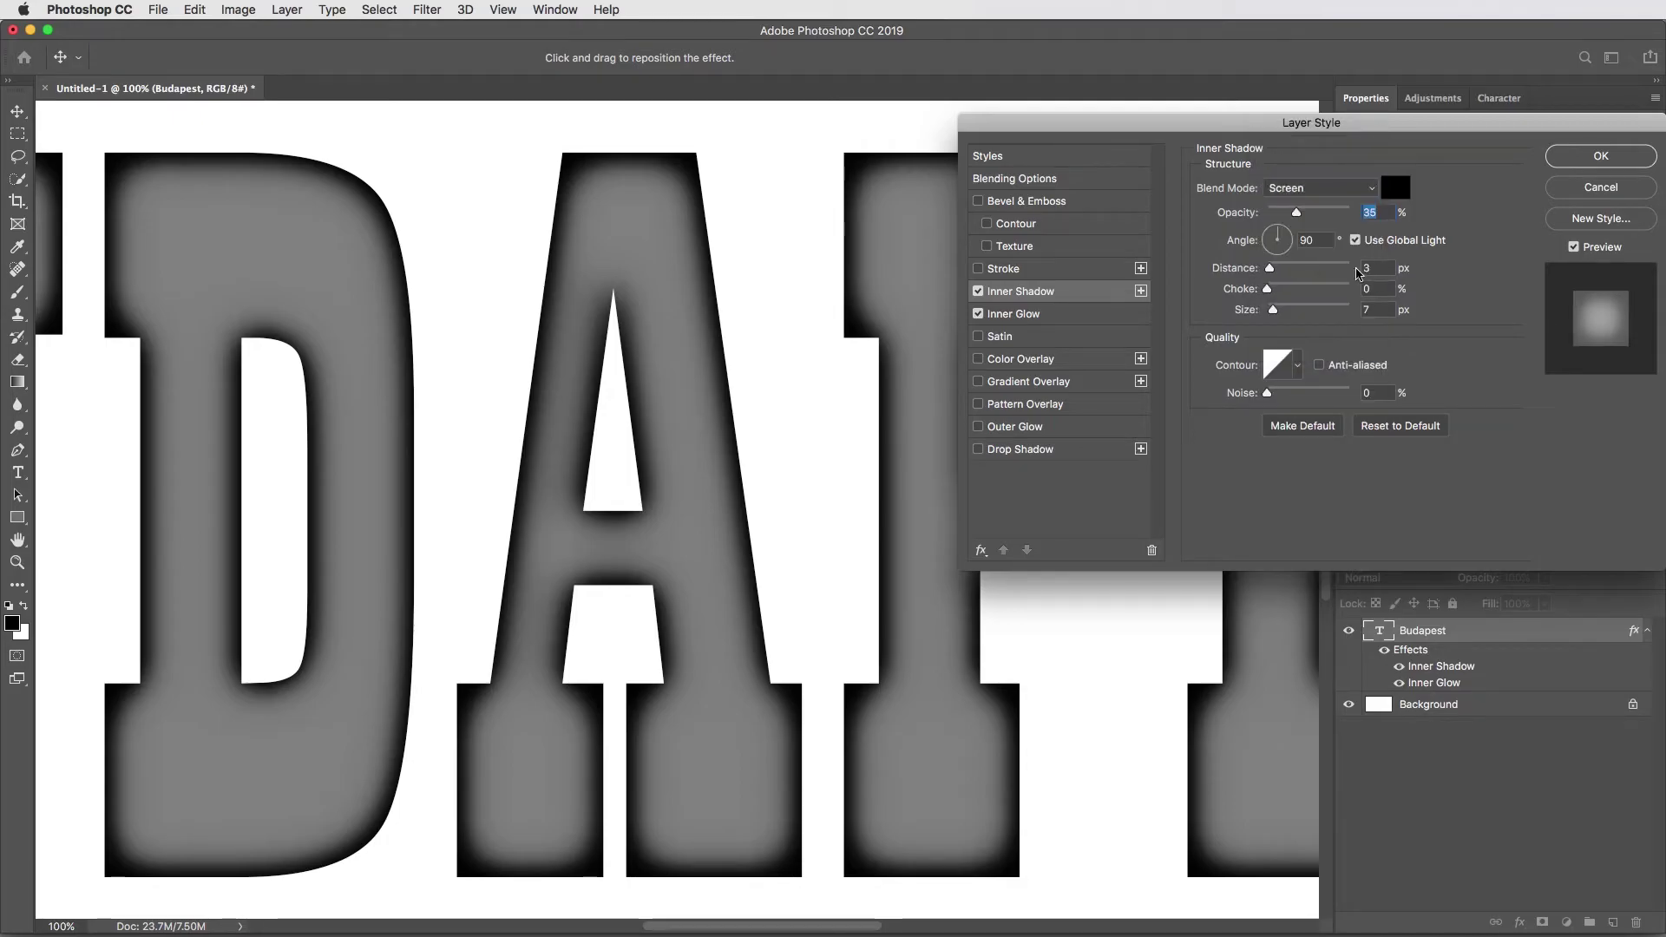
click(1395, 192)
drag(777, 381, 609, 299)
key(Return)
drag(1296, 213, 1356, 215)
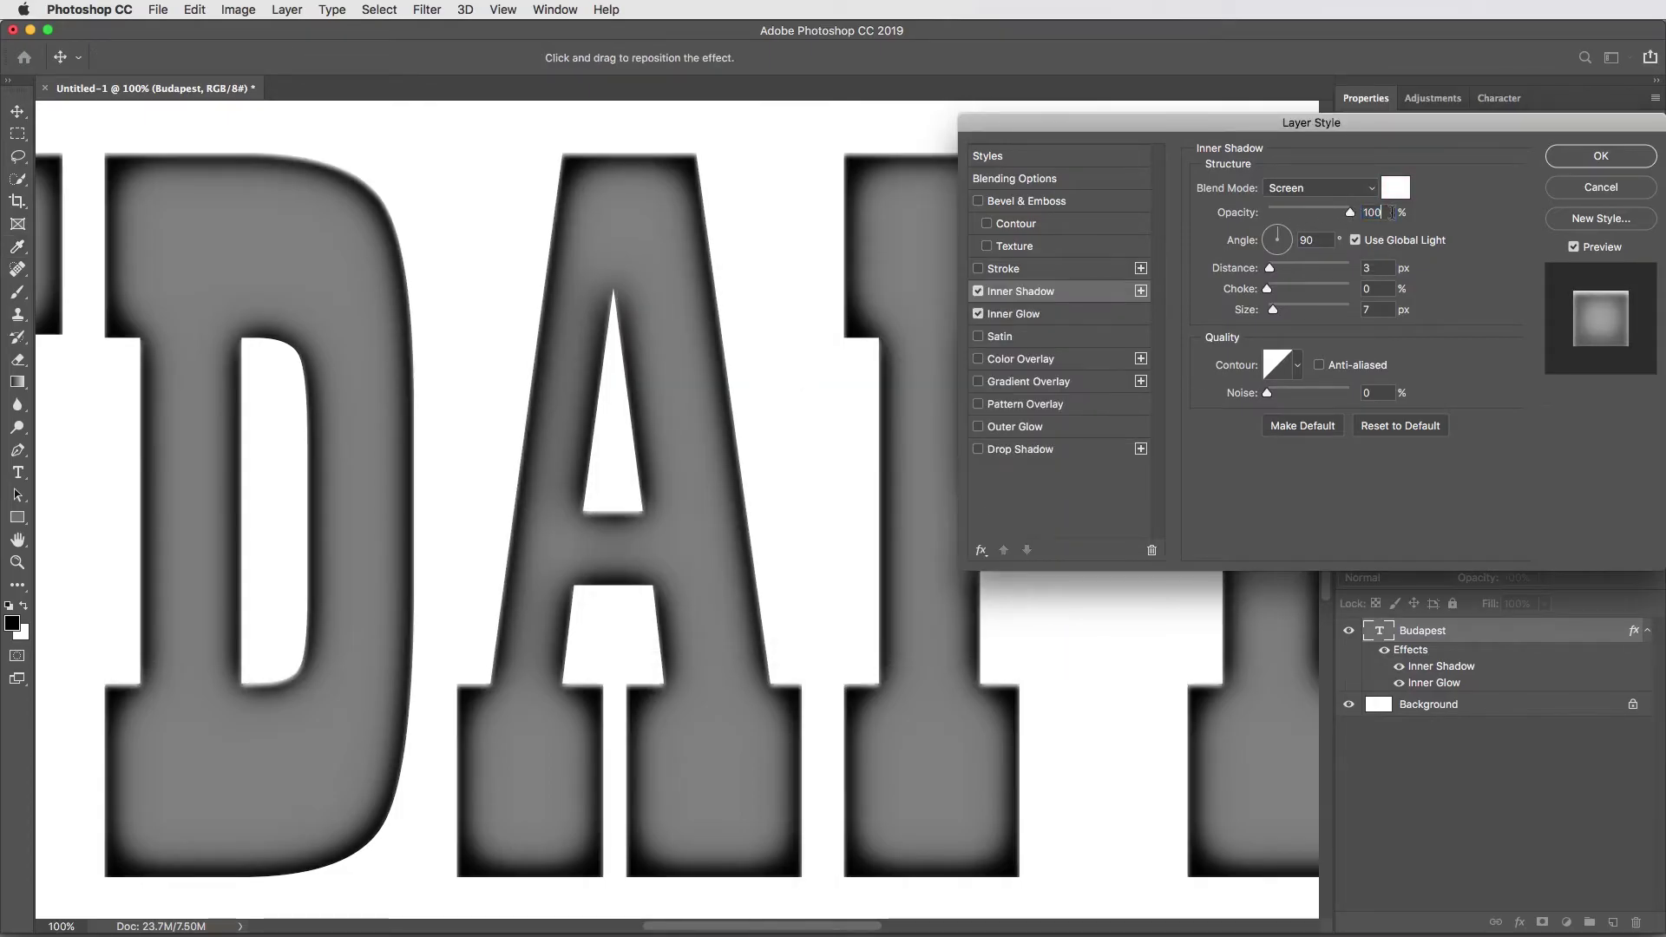
Set the shadow to 0 distance, 10% choke, 10 px size and Gaussian contour, then apply the style
drag(1267, 270, 1262, 270)
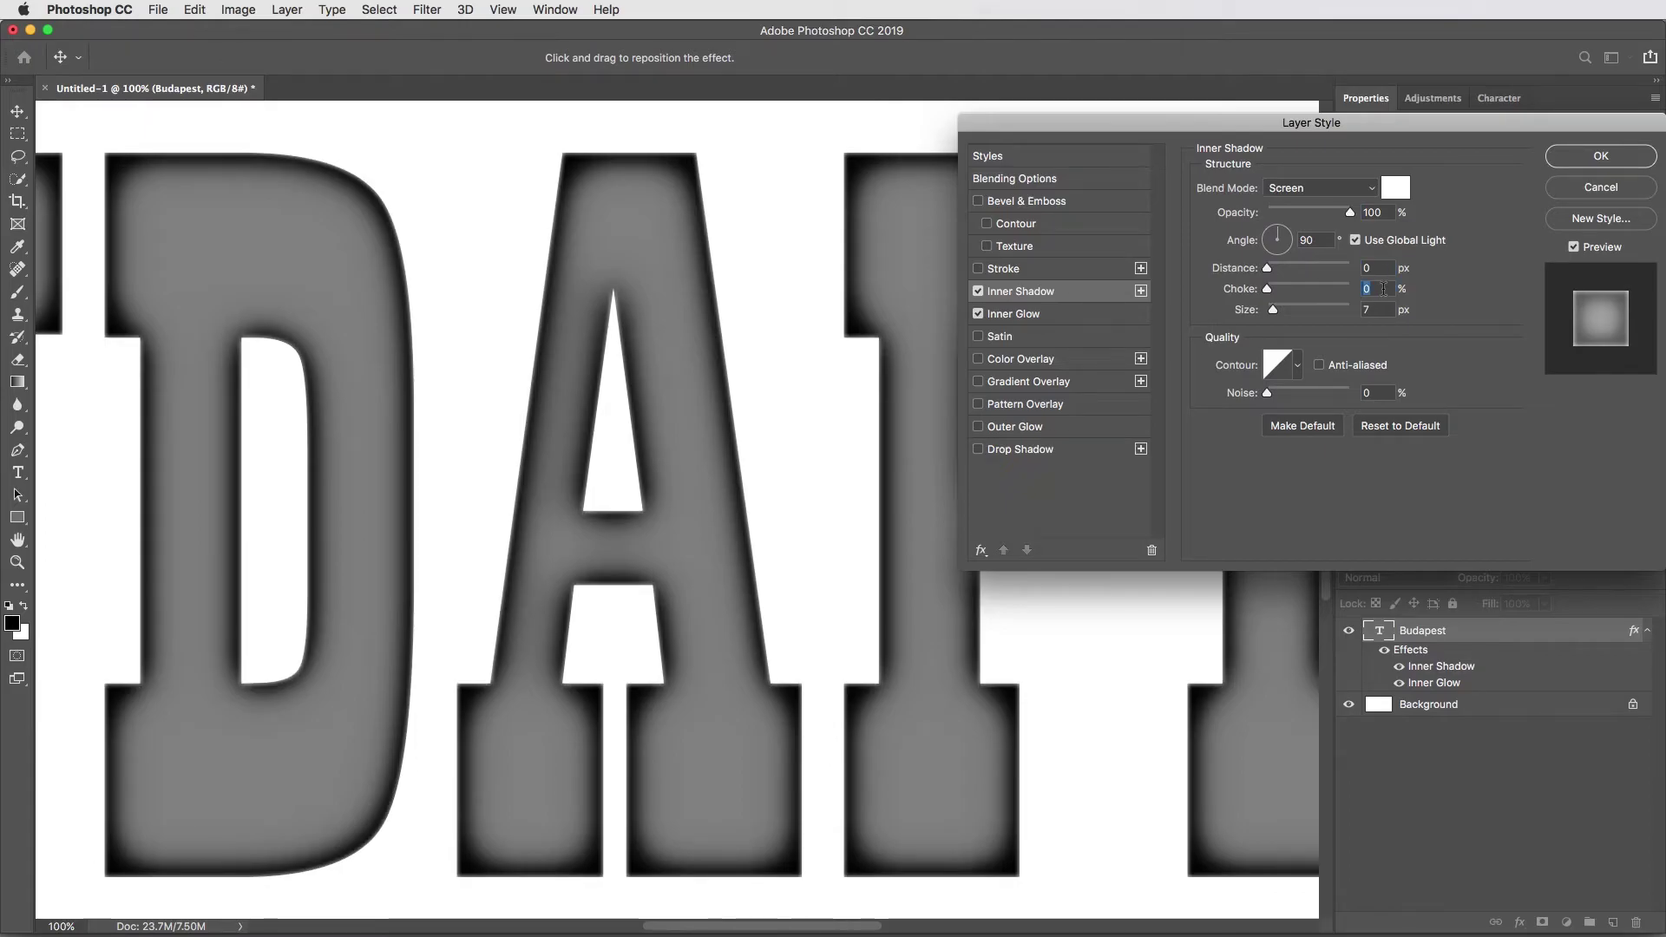
text(10)
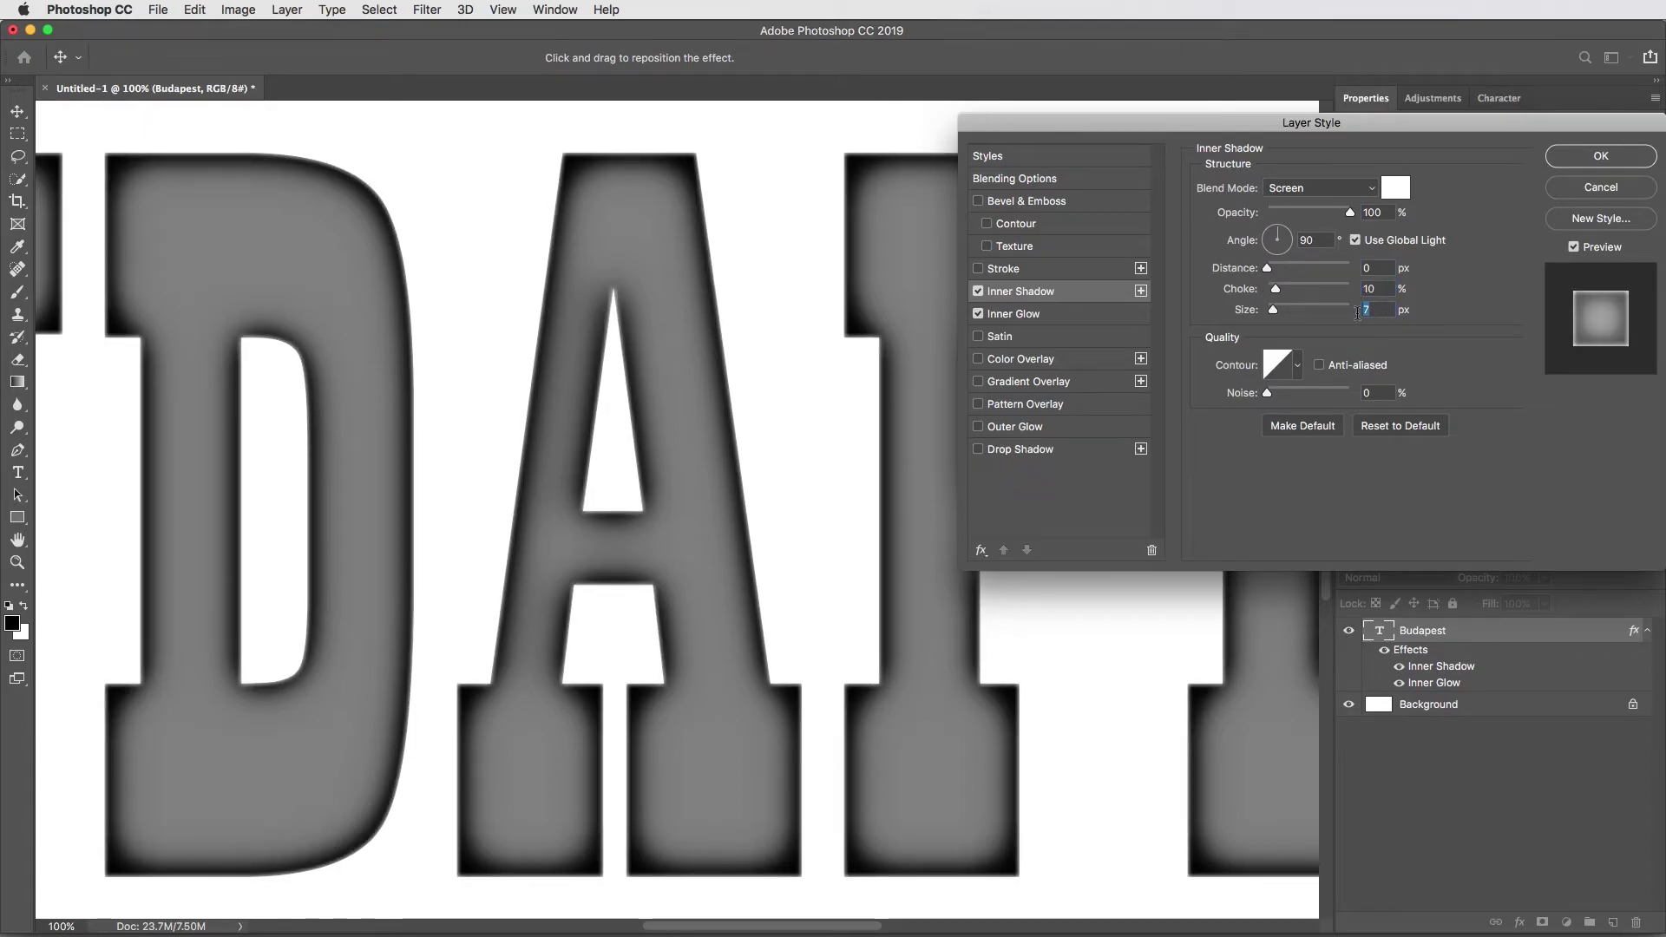
key(Tab)
text(10)
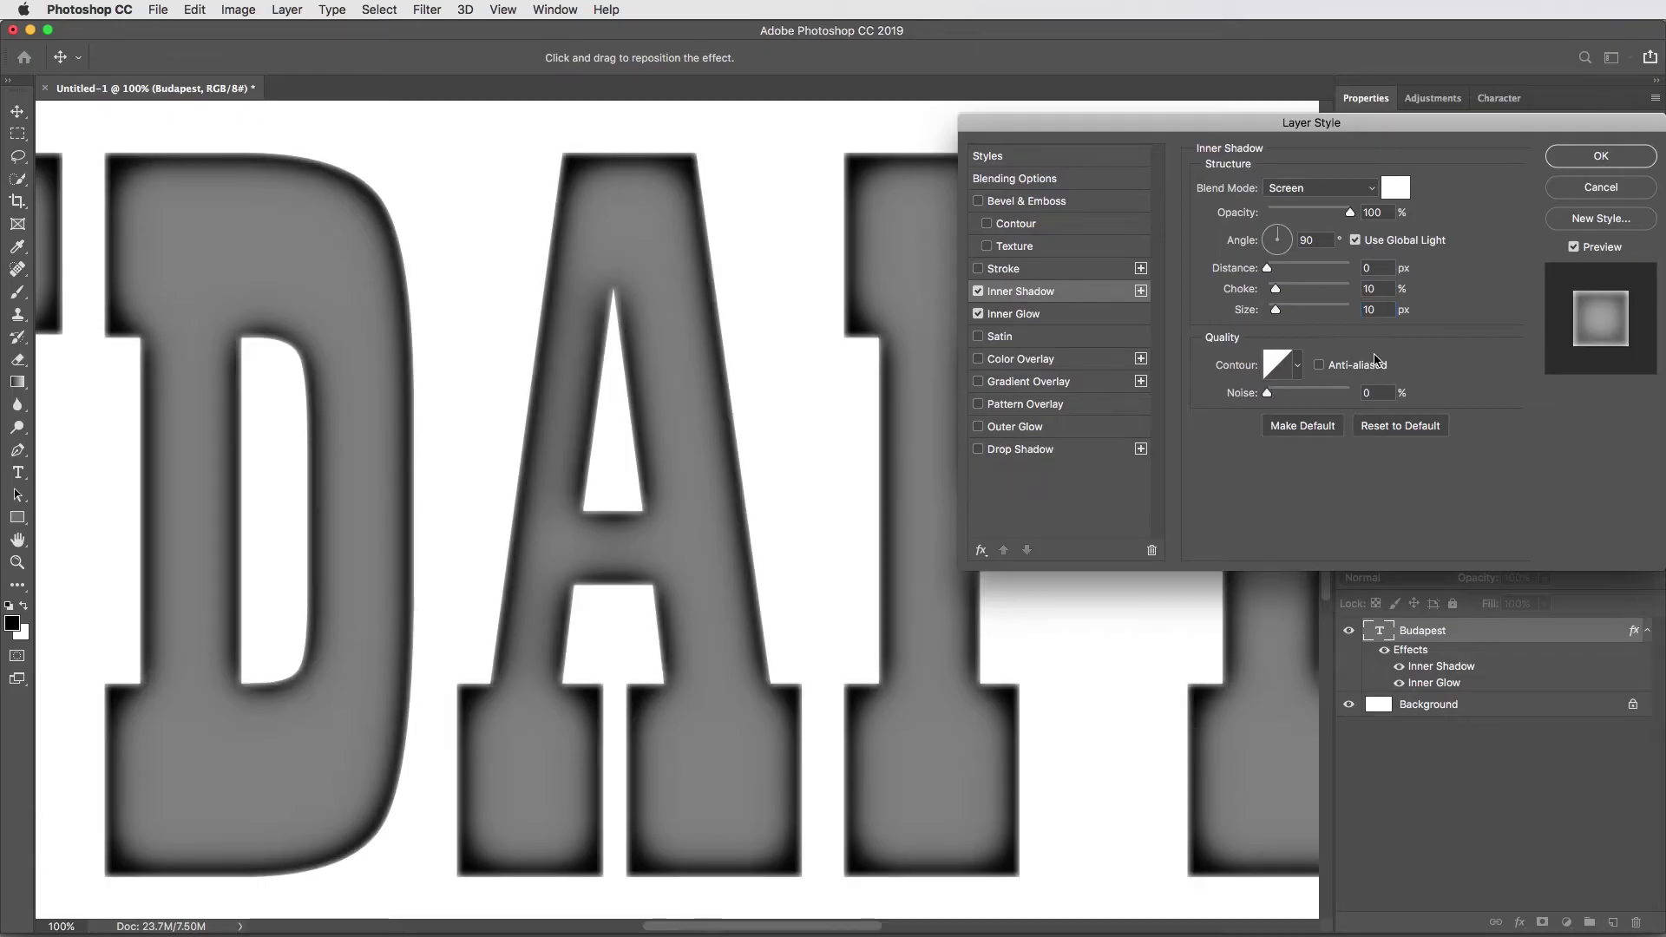
click(1297, 366)
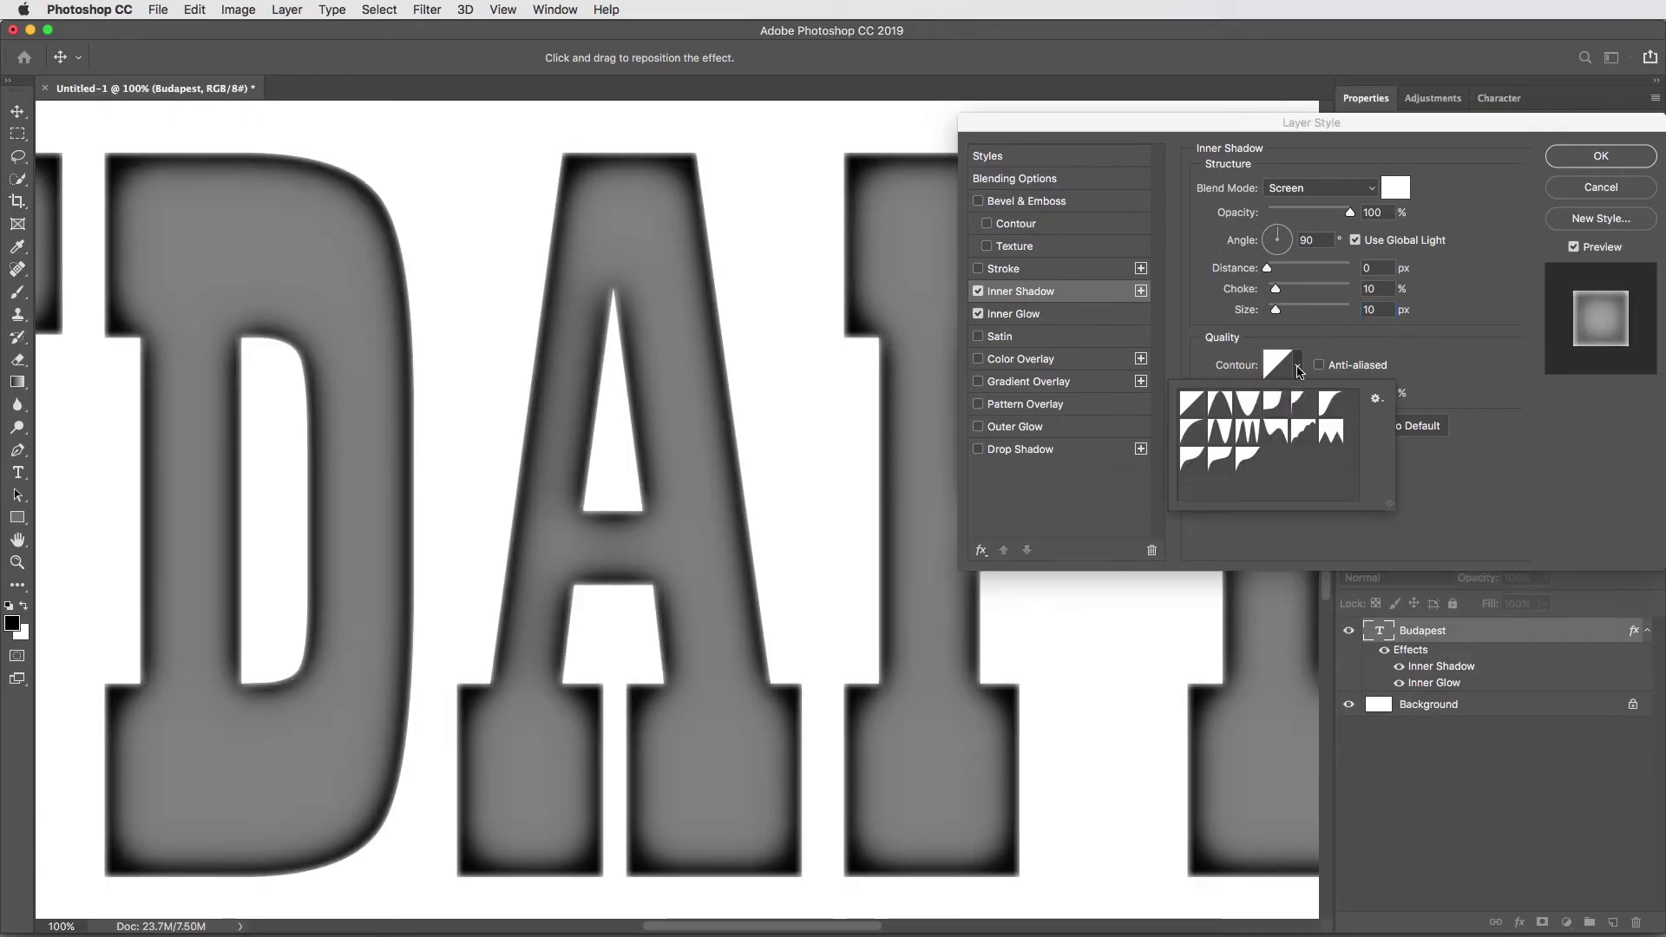
click(1332, 404)
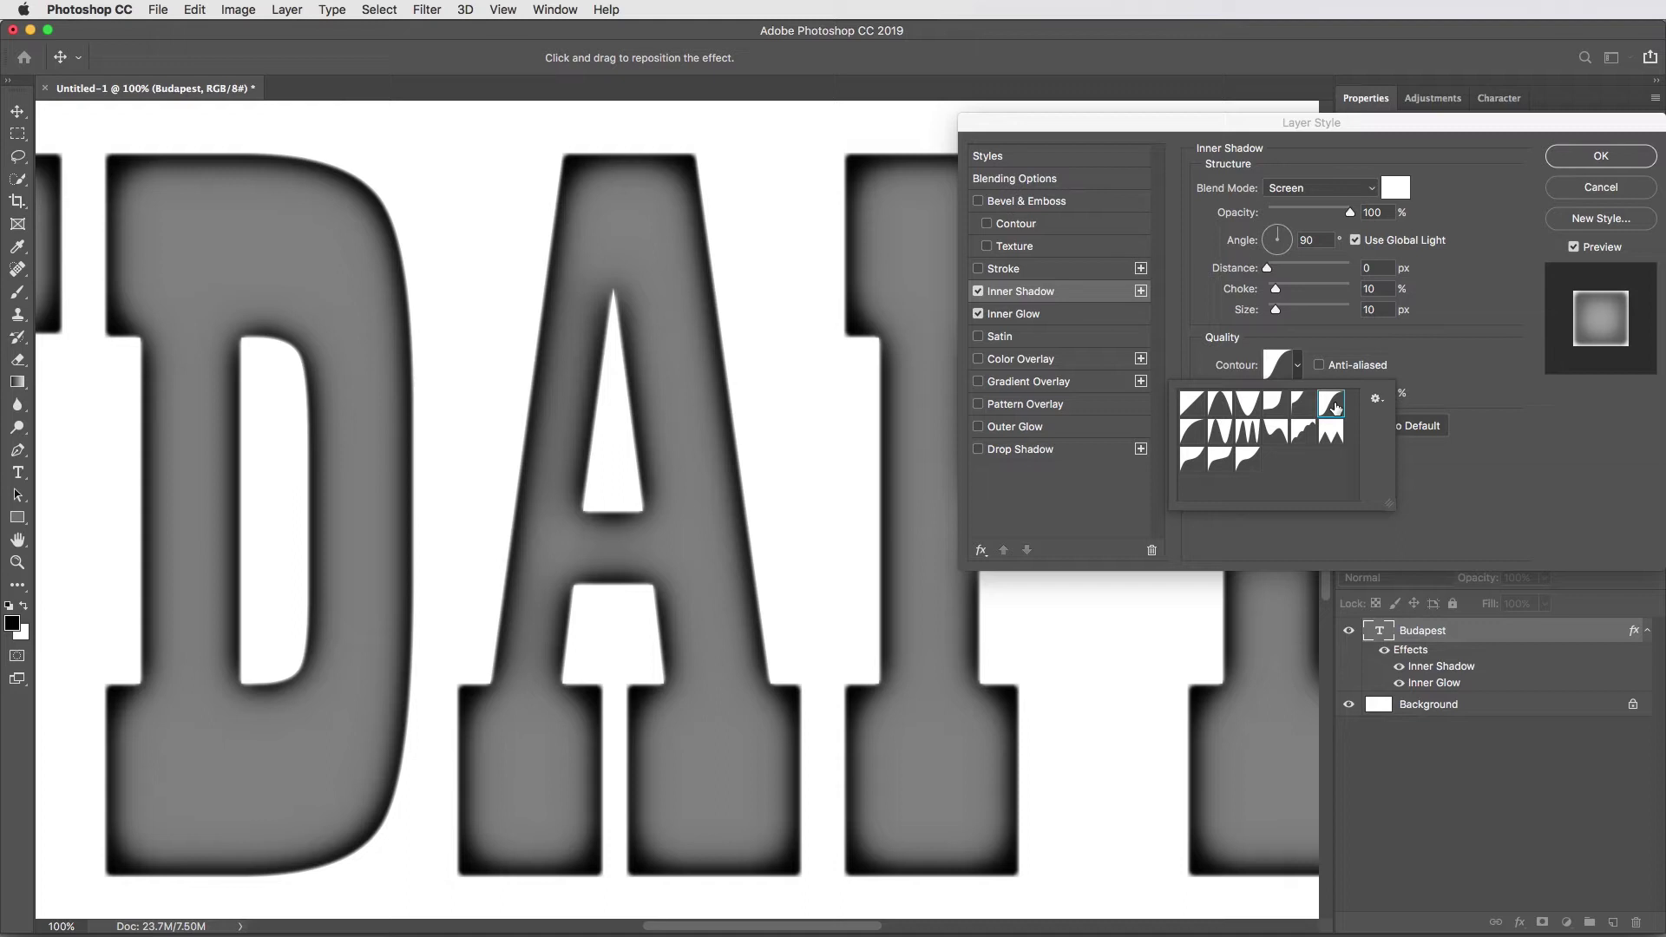
click(1443, 352)
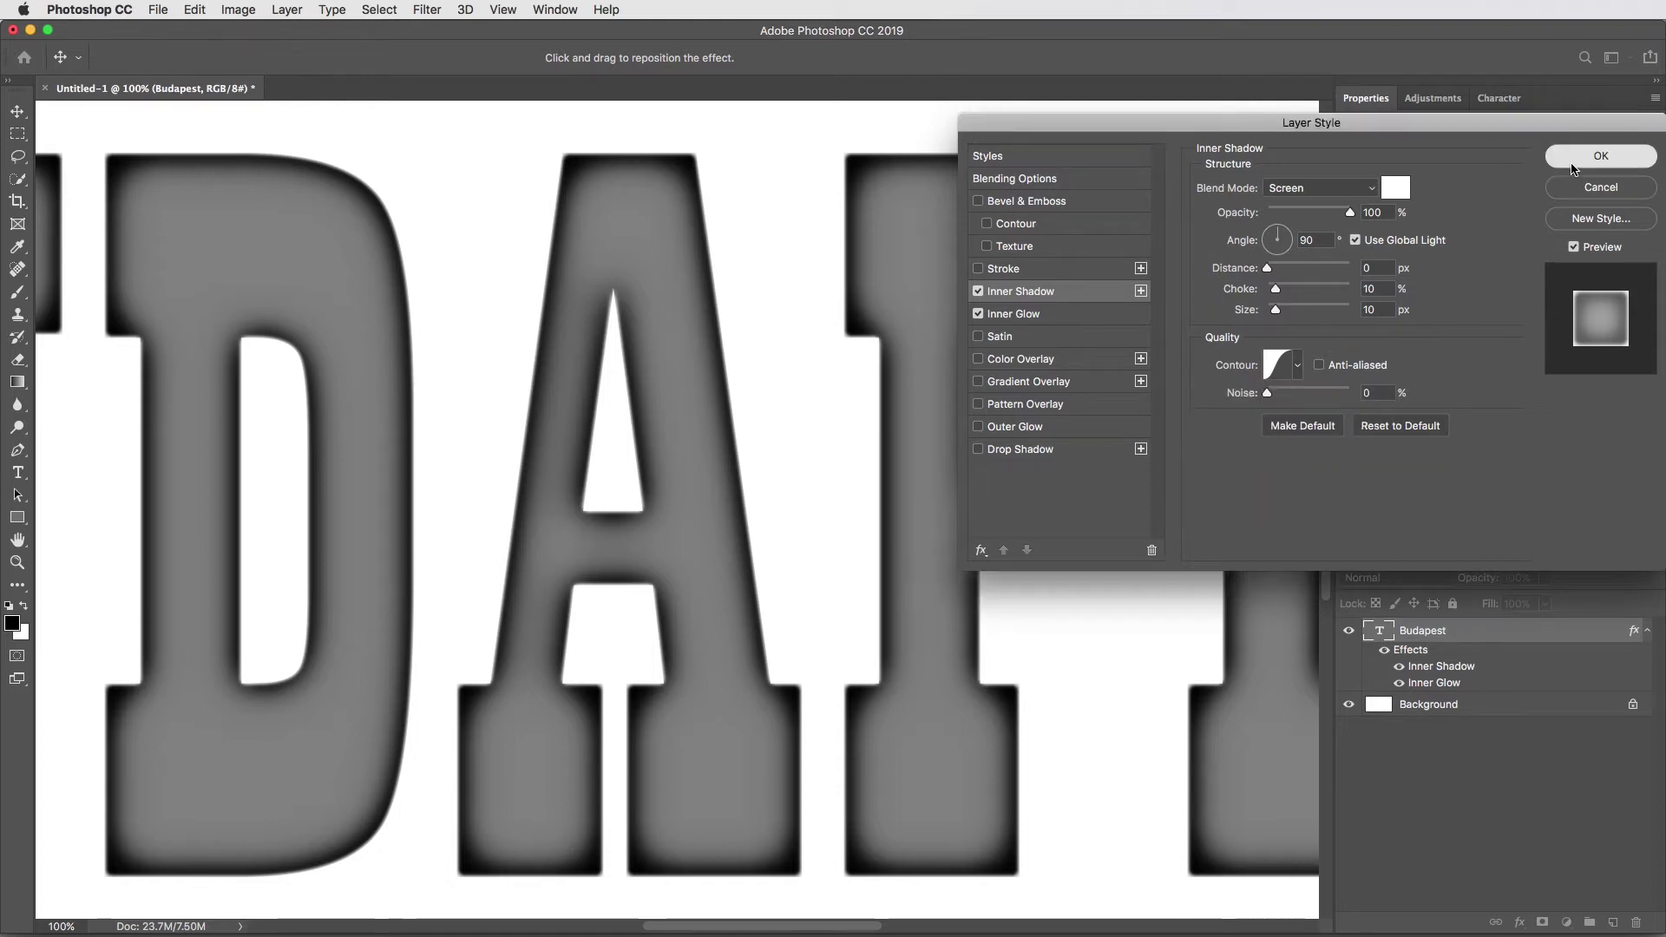
click(1601, 157)
Open the recent TextureGuys_InkPaint_134L.jpg ink texture and inspect its streaky detail
key(super+0)
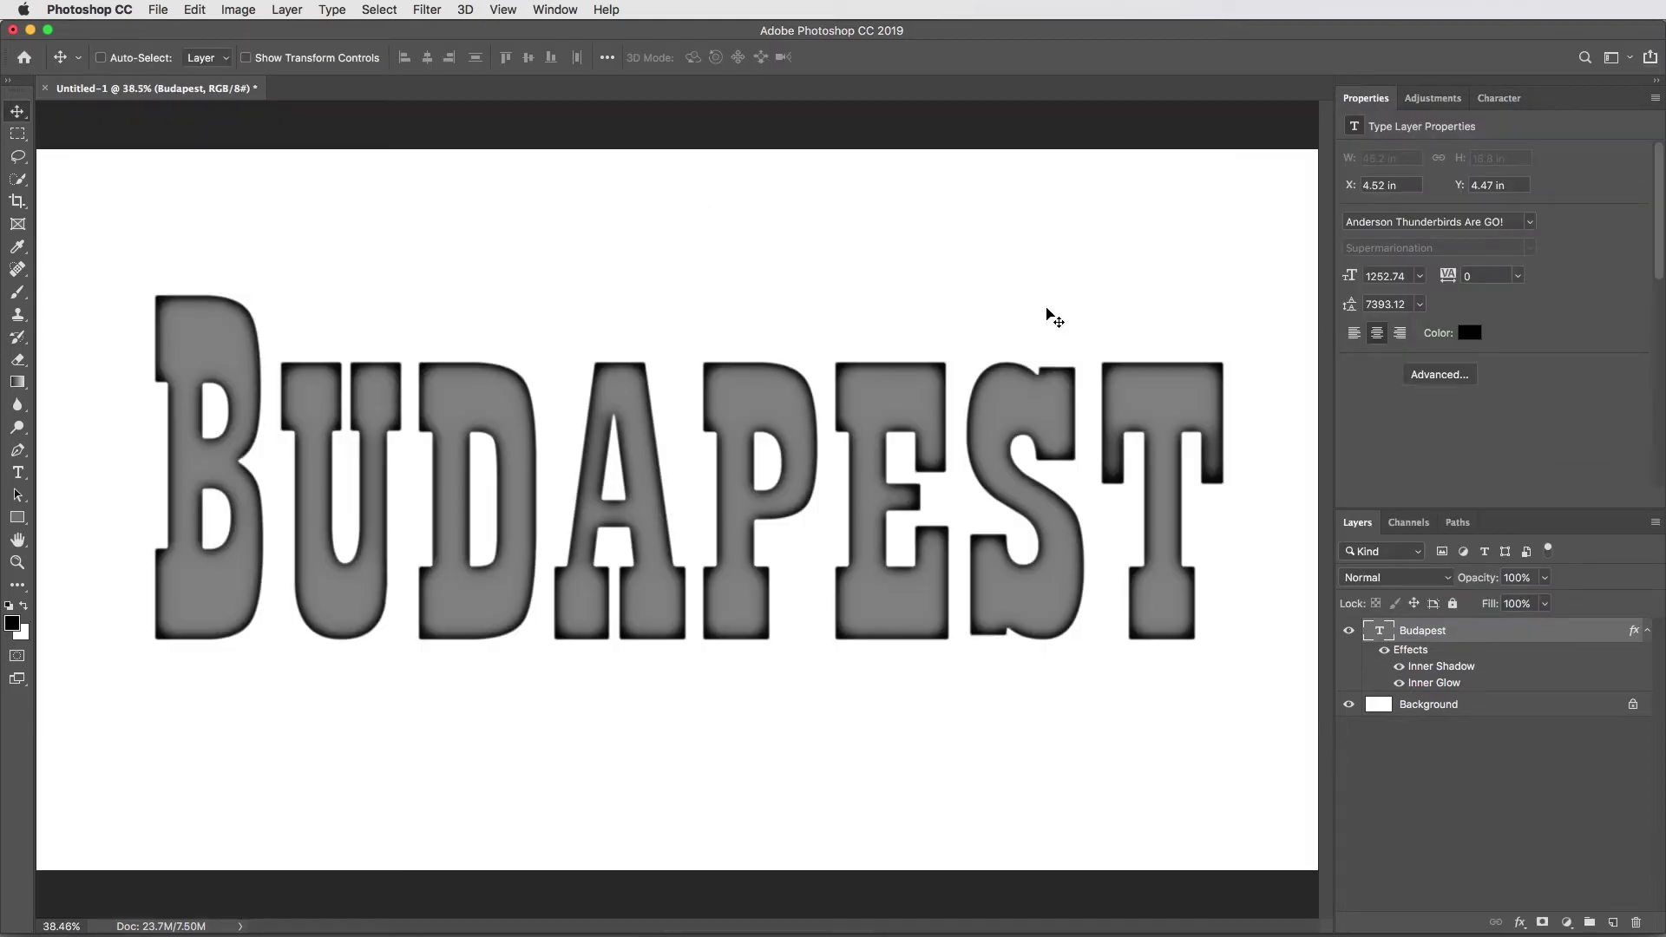
click(170, 7)
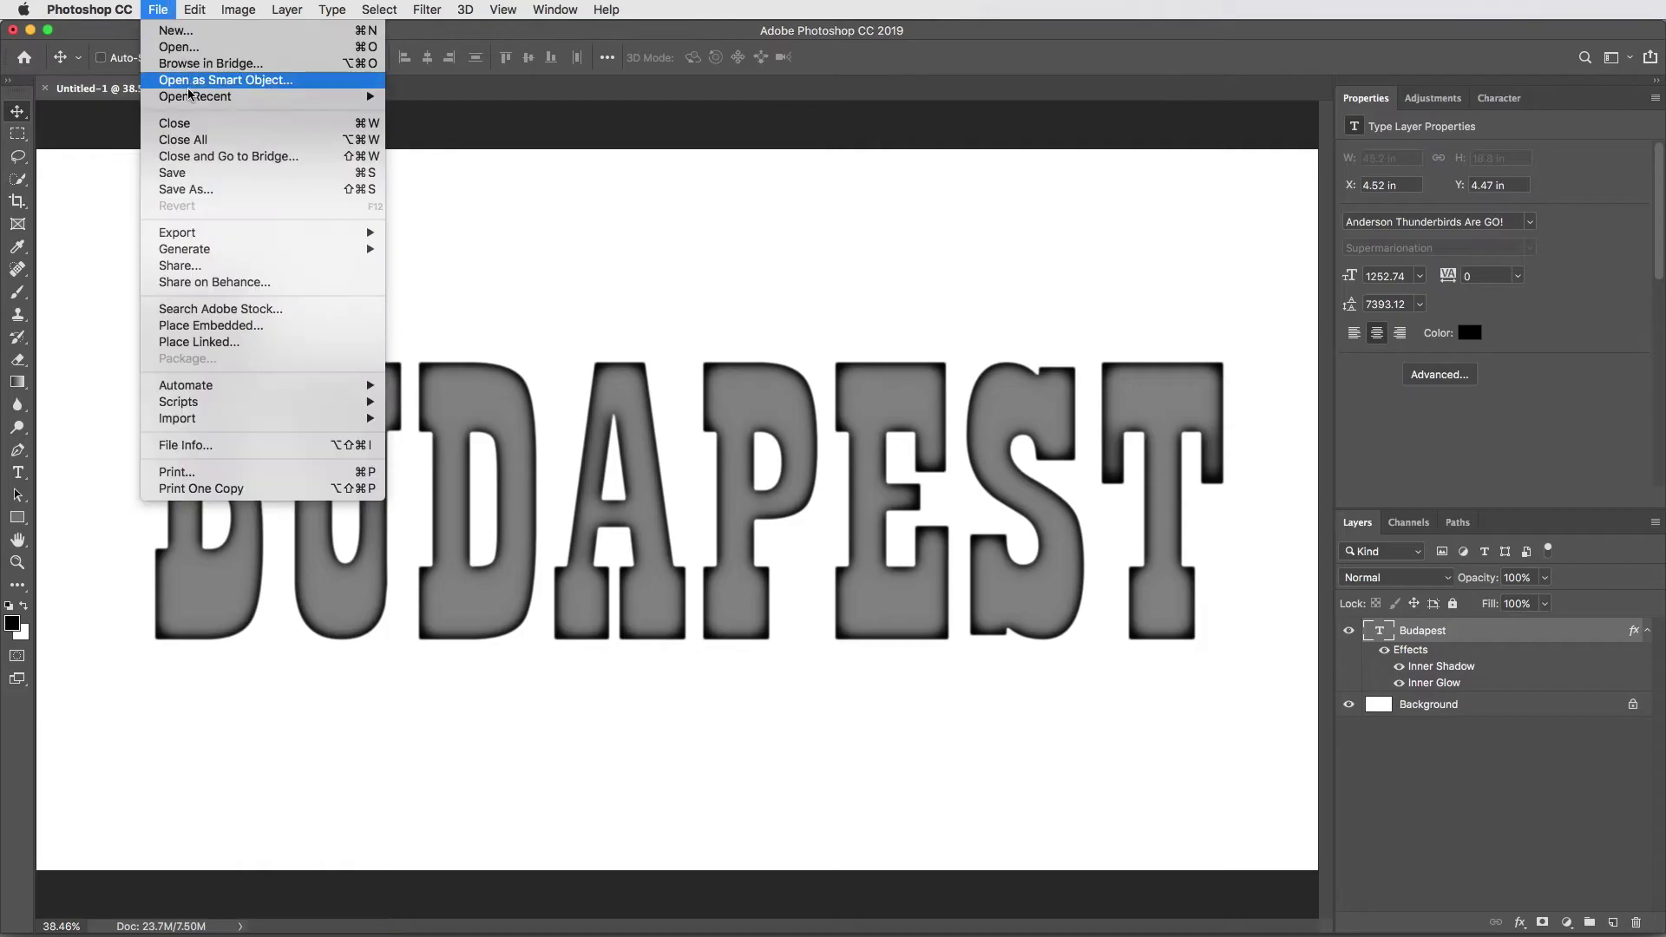
mouse_move(190, 106)
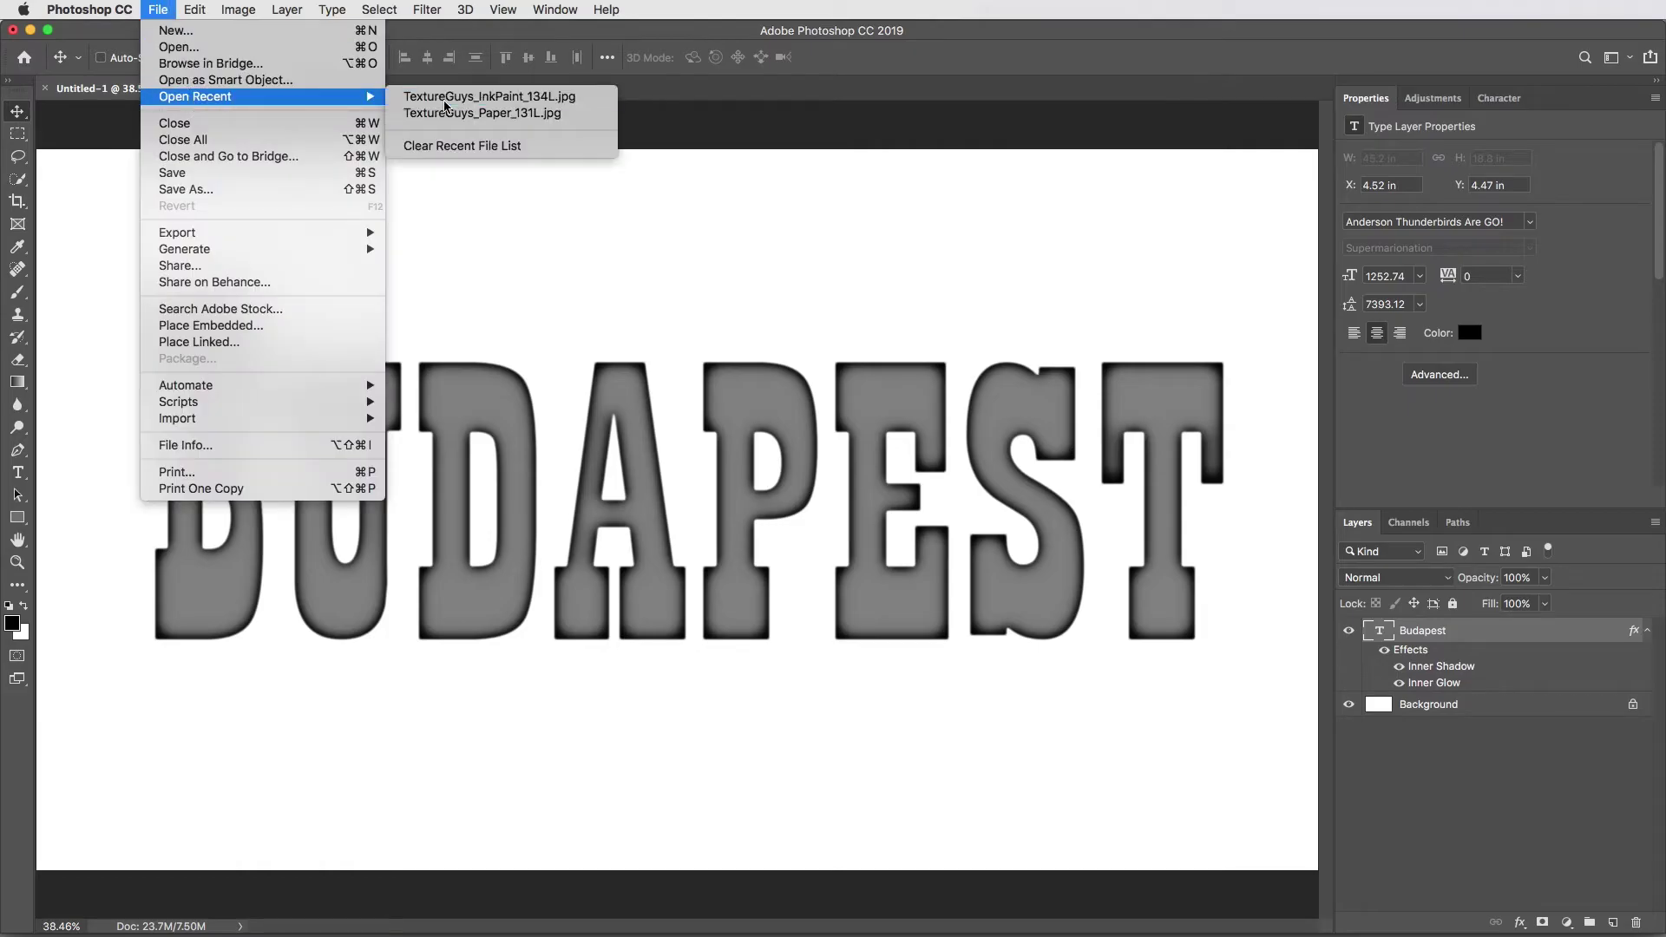
click(449, 103)
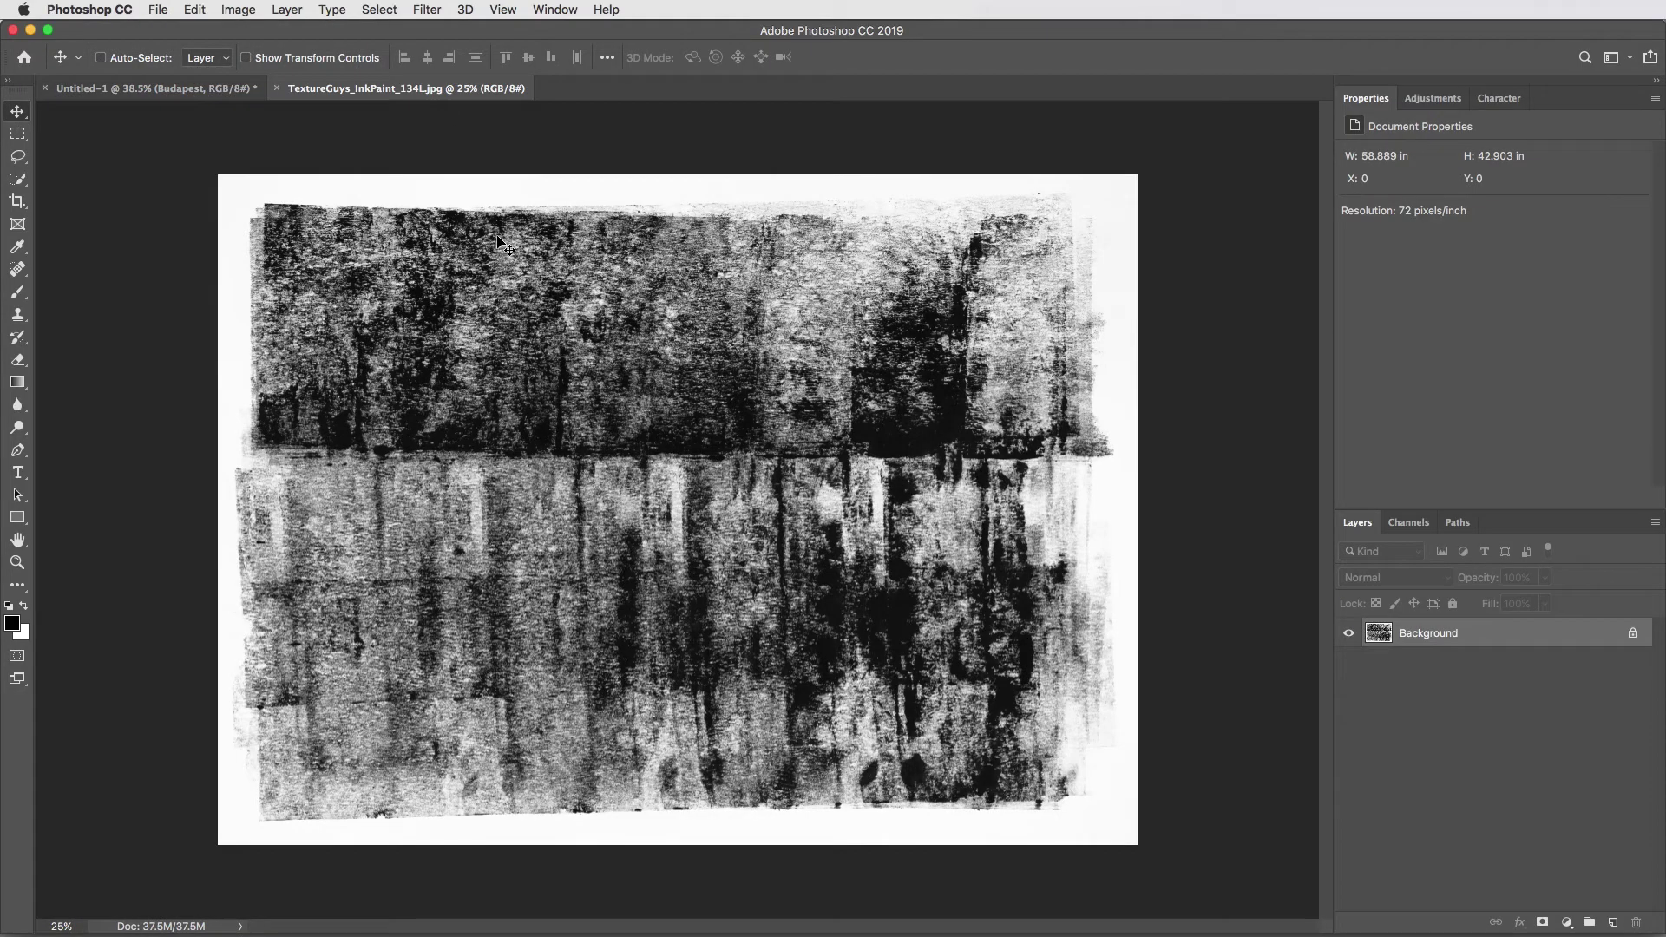
key(super+plus)
key(super+plus)
key(super+plus)
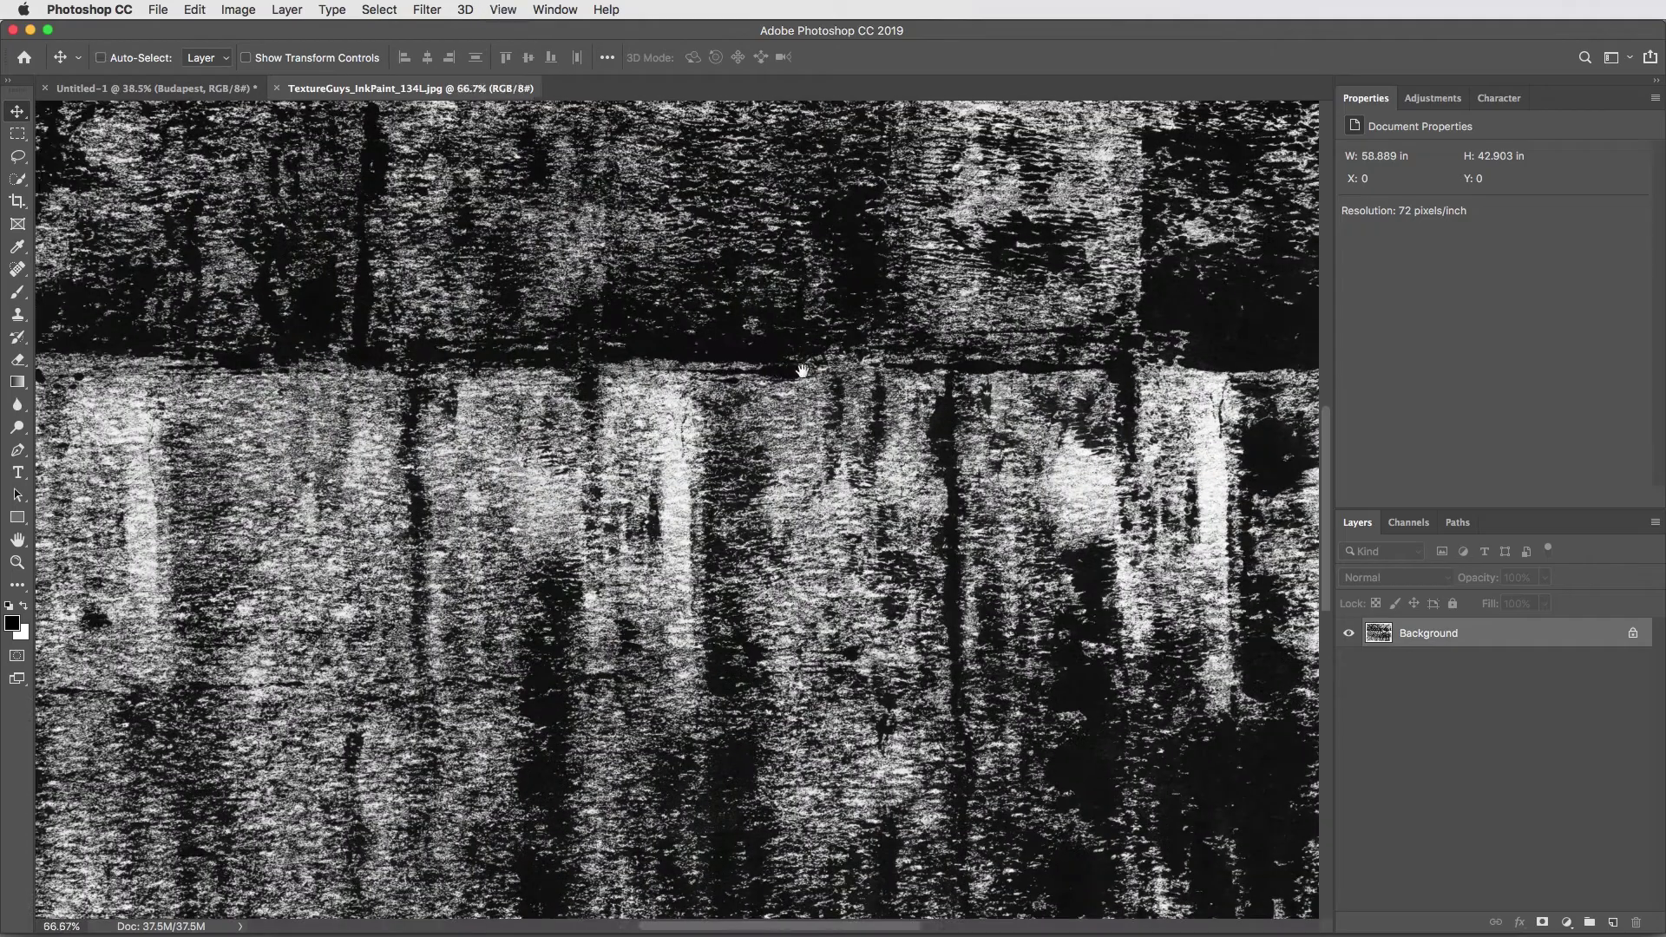
drag(555, 368, 521, 545)
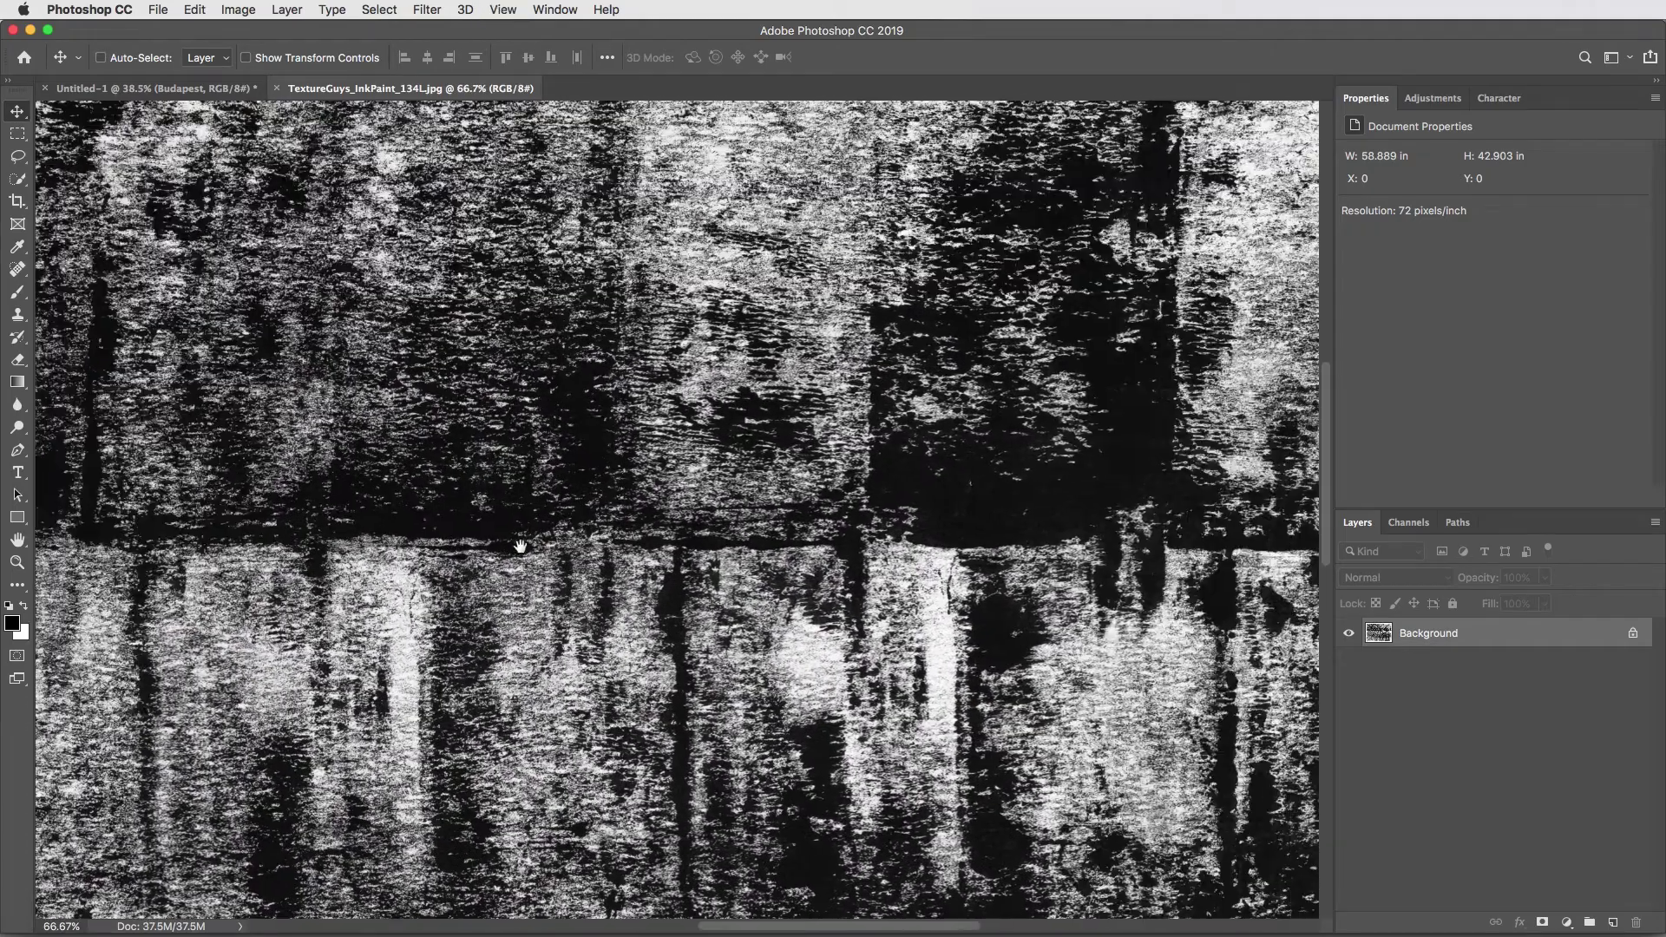
drag(568, 604, 586, 382)
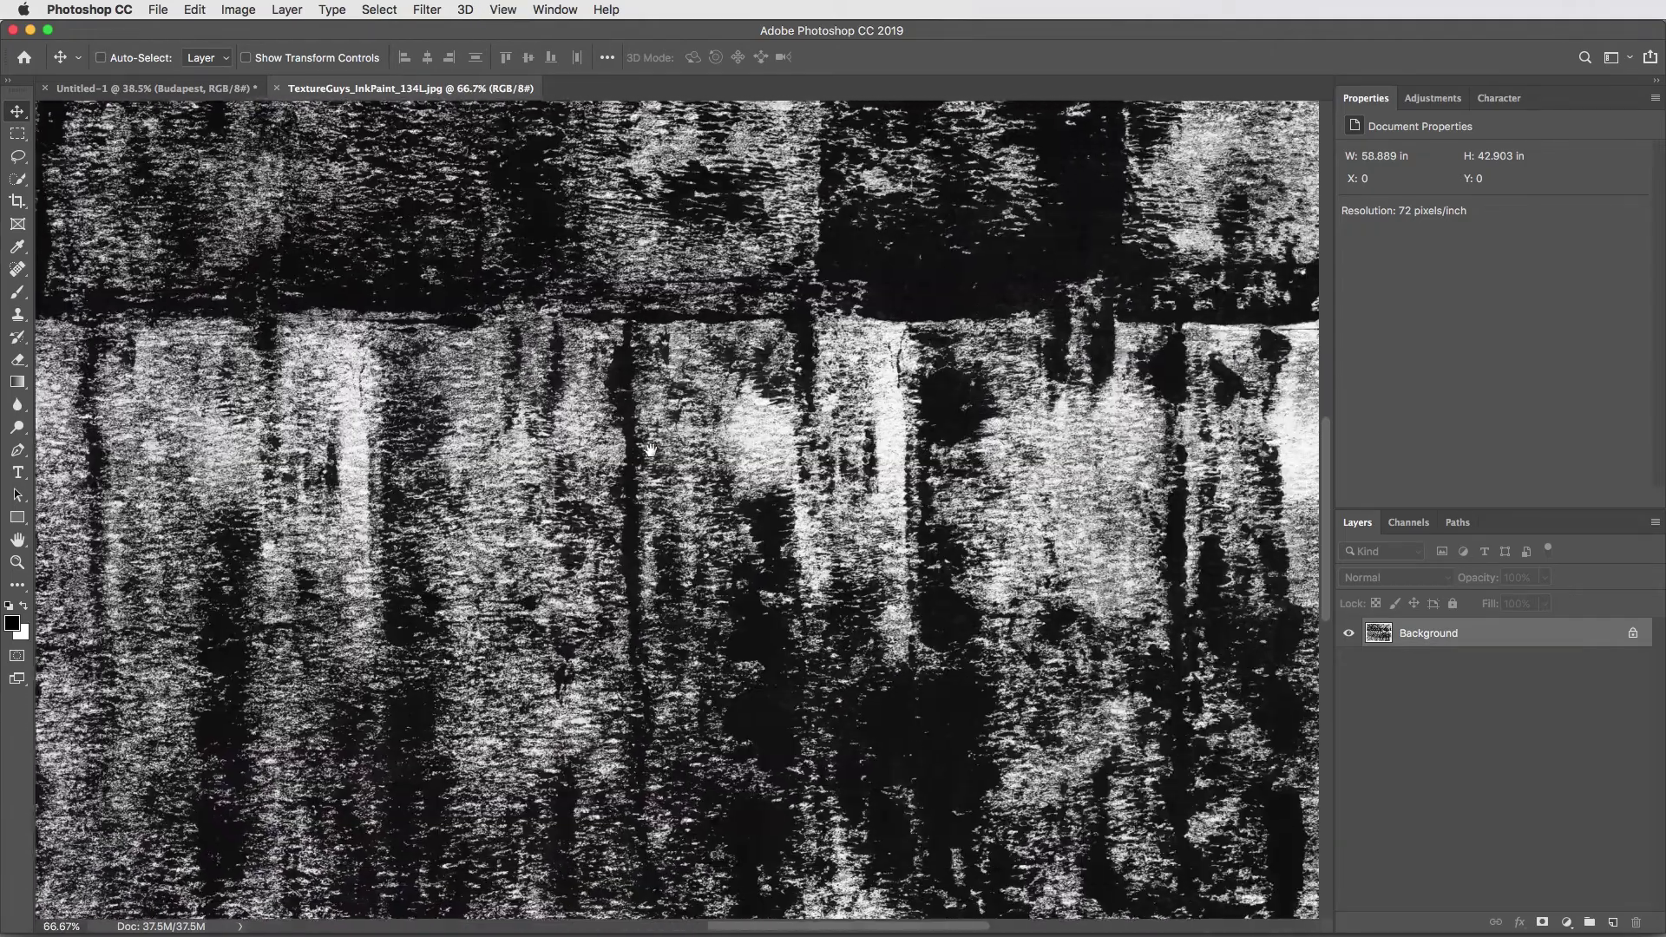
drag(651, 449, 590, 463)
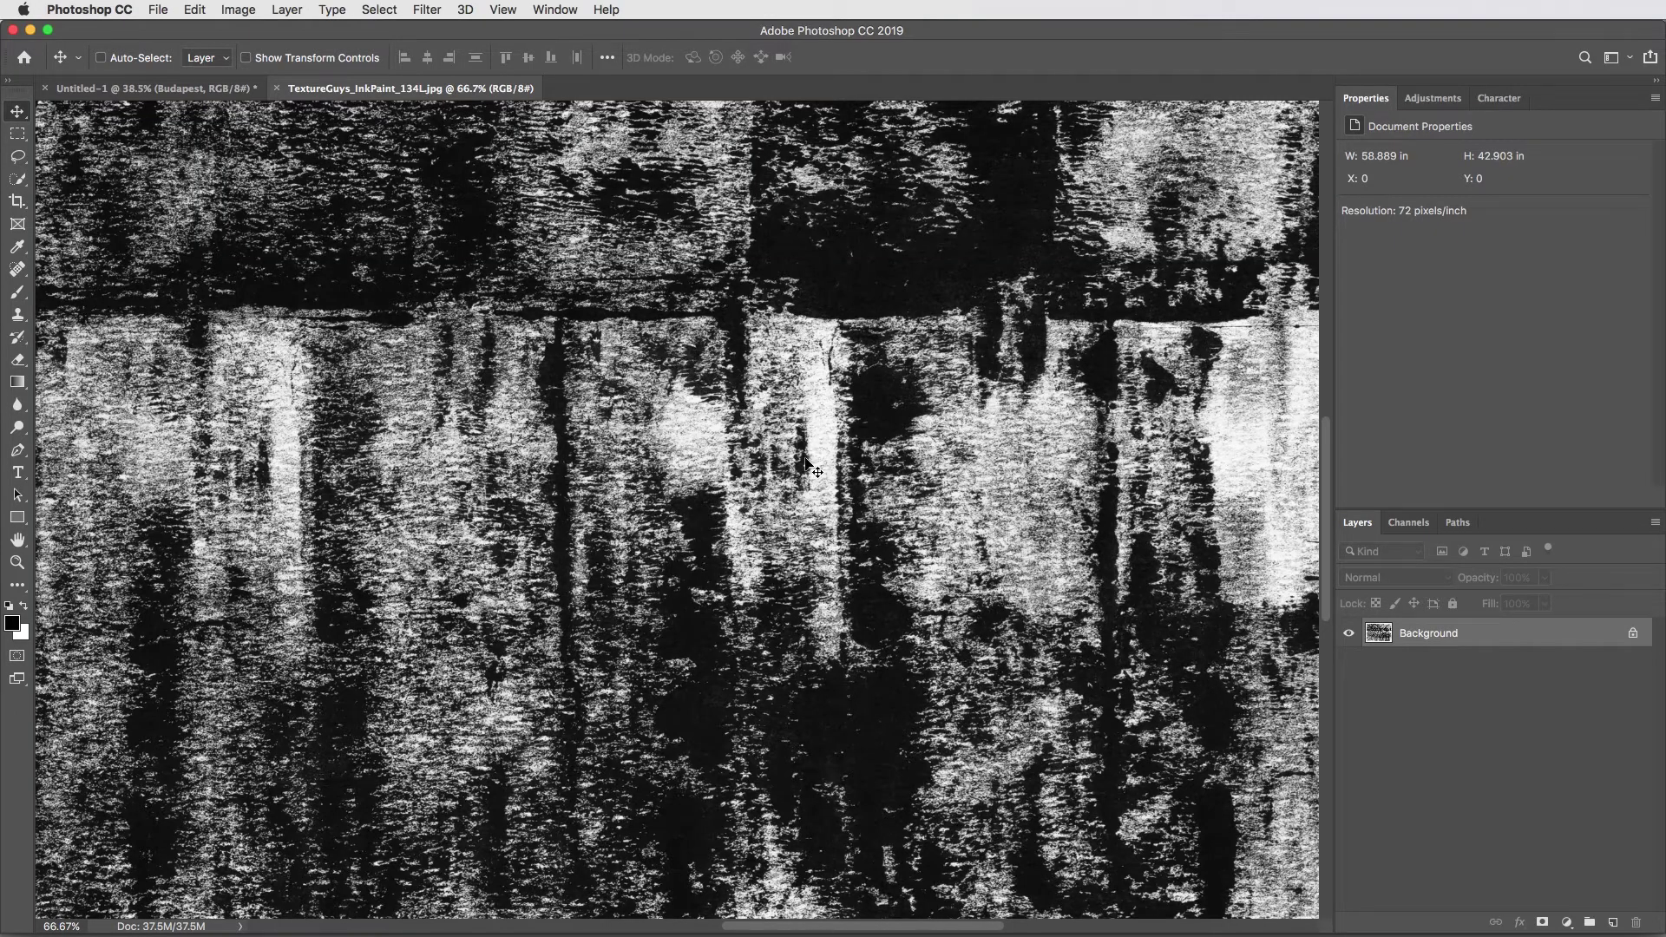
key(super+0)
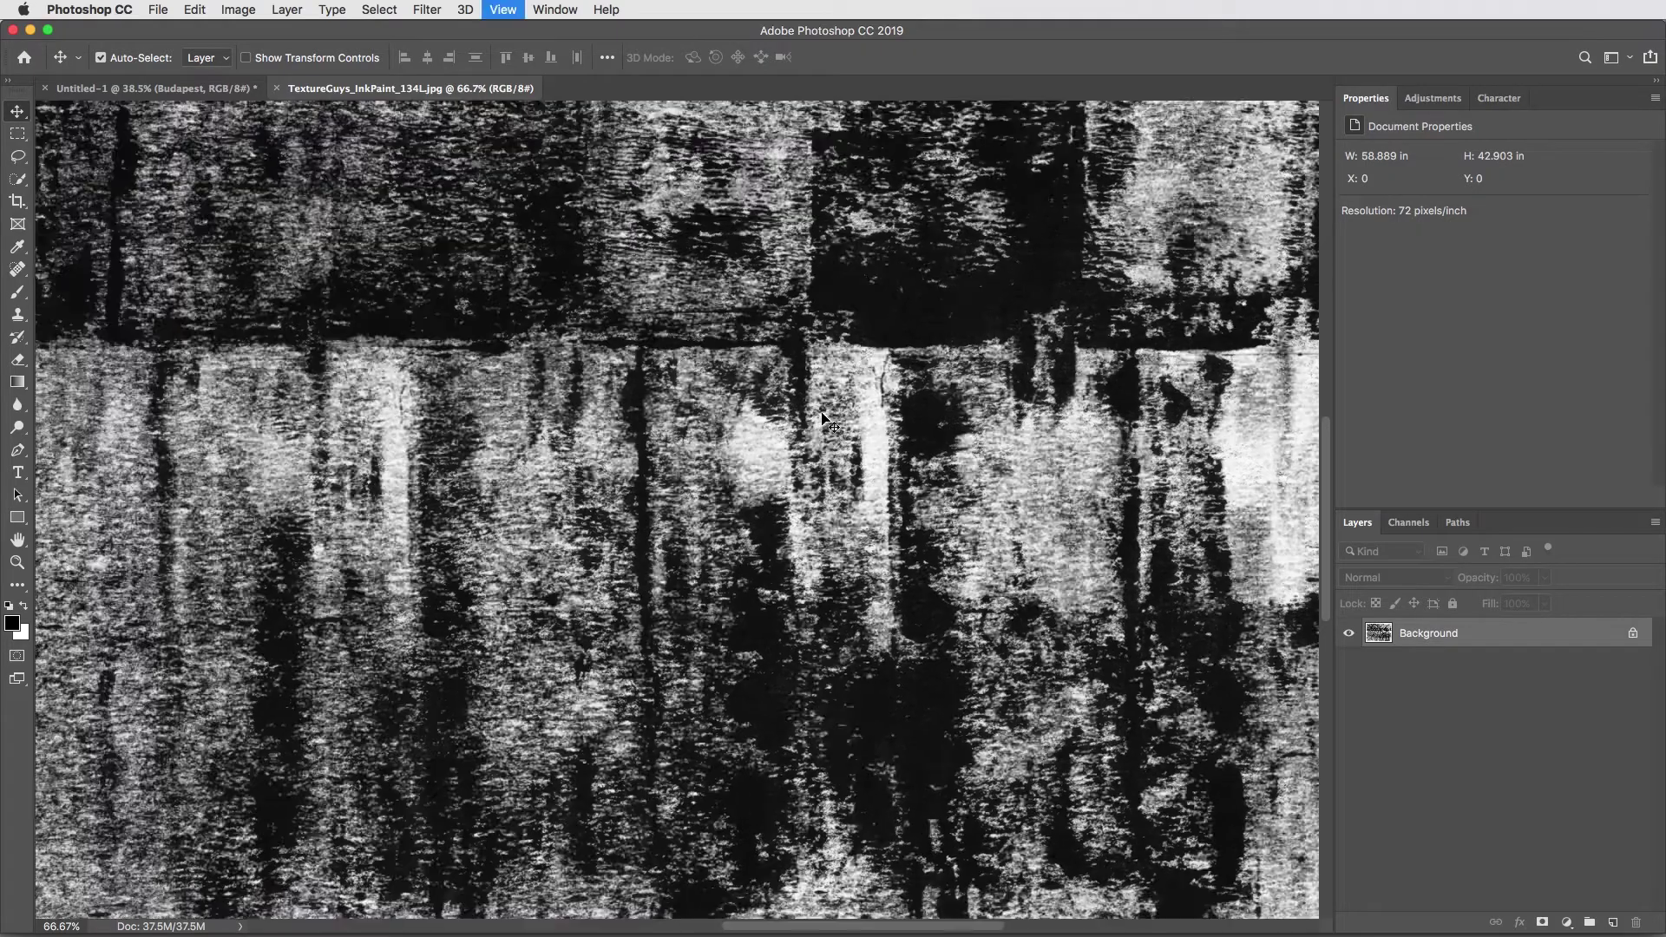
Copy the entire ink texture and close its document
key(super+a)
key(super+c)
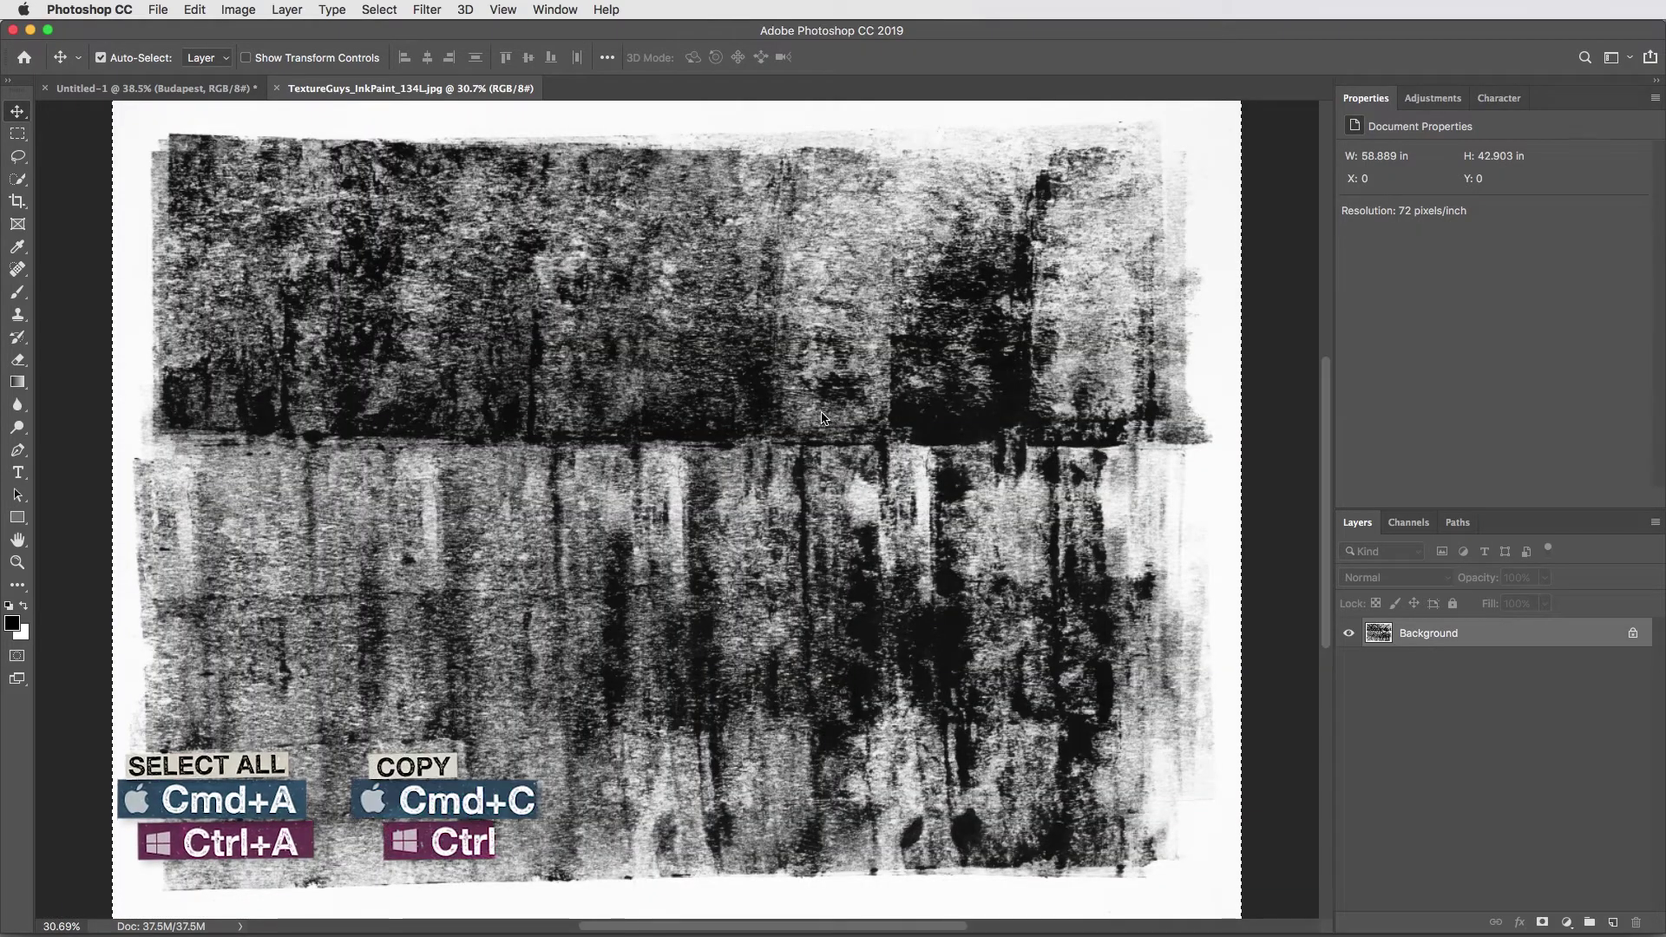
key(super+w)
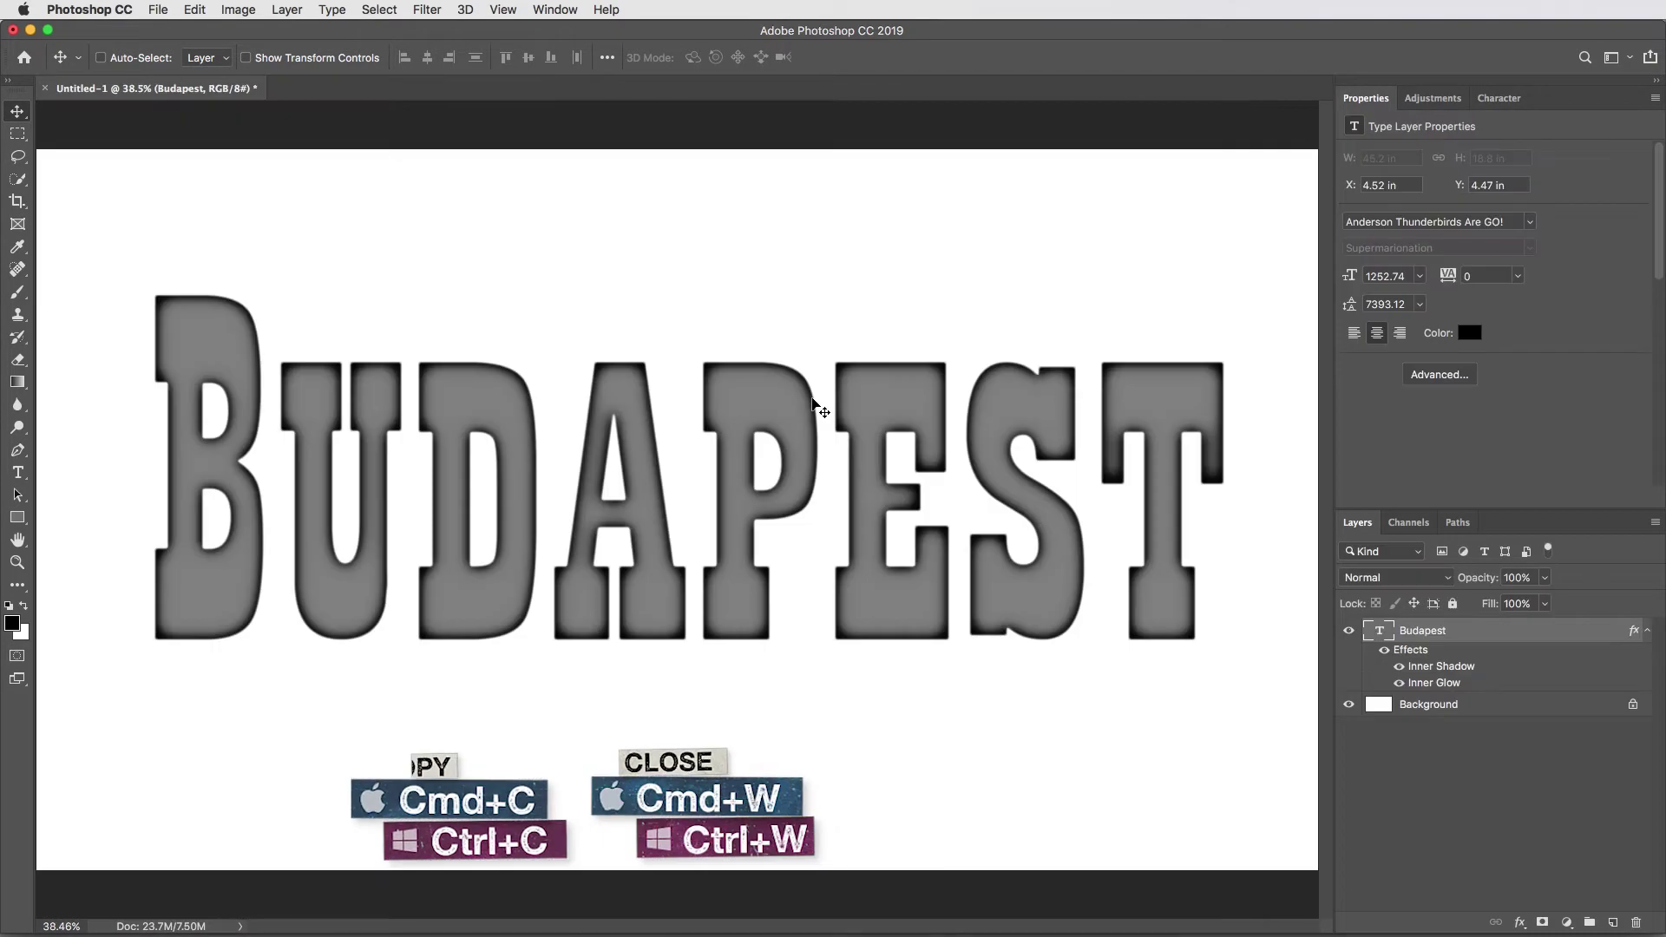
Paste the ink texture as Layer 1 and put the Budapest text layer into Group 1
key(super+v)
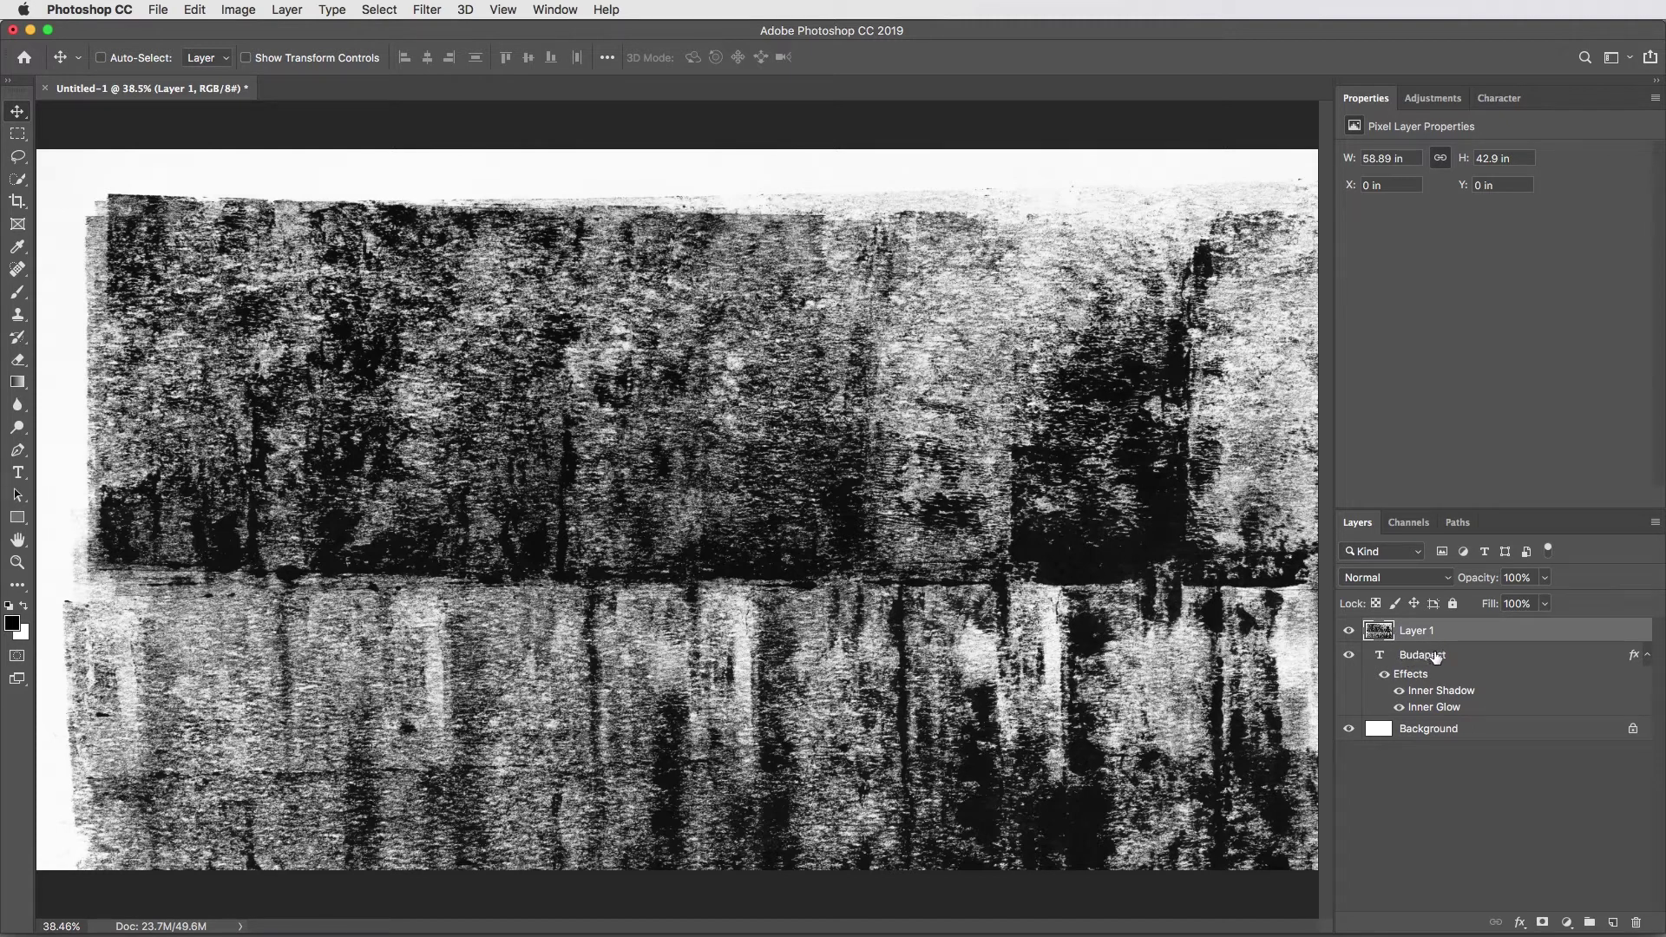
drag(1421, 661, 1586, 919)
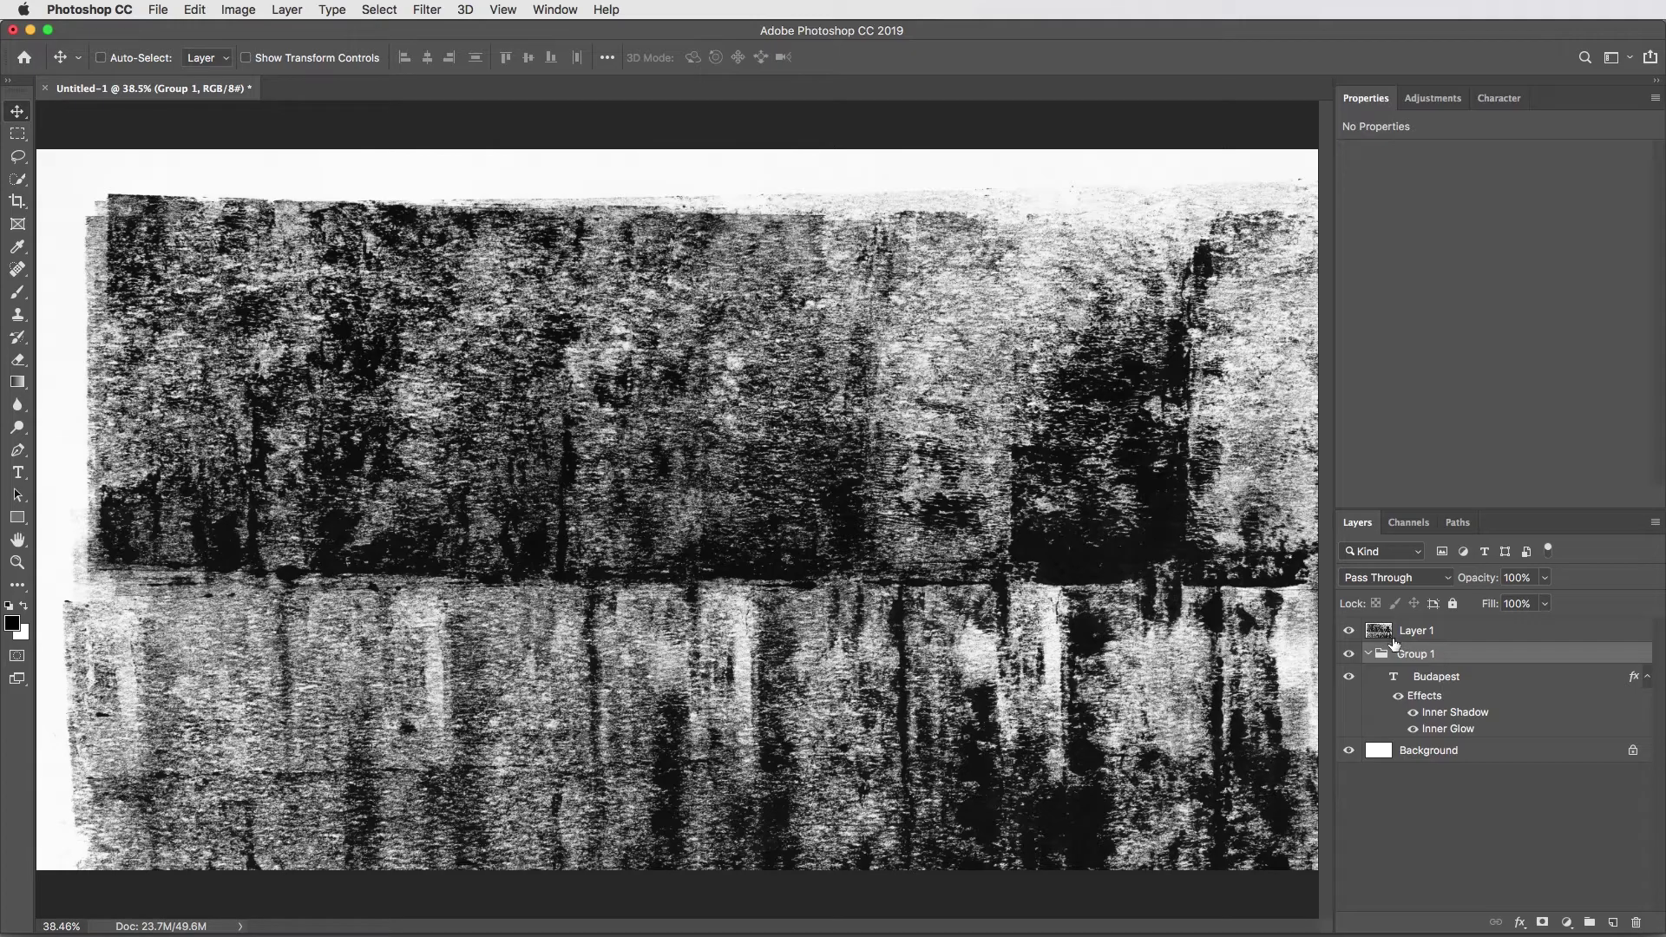
Clip Layer 1 to Group 1, then scale the texture to about 93% and move it up over the letters
alt+click(1393, 642)
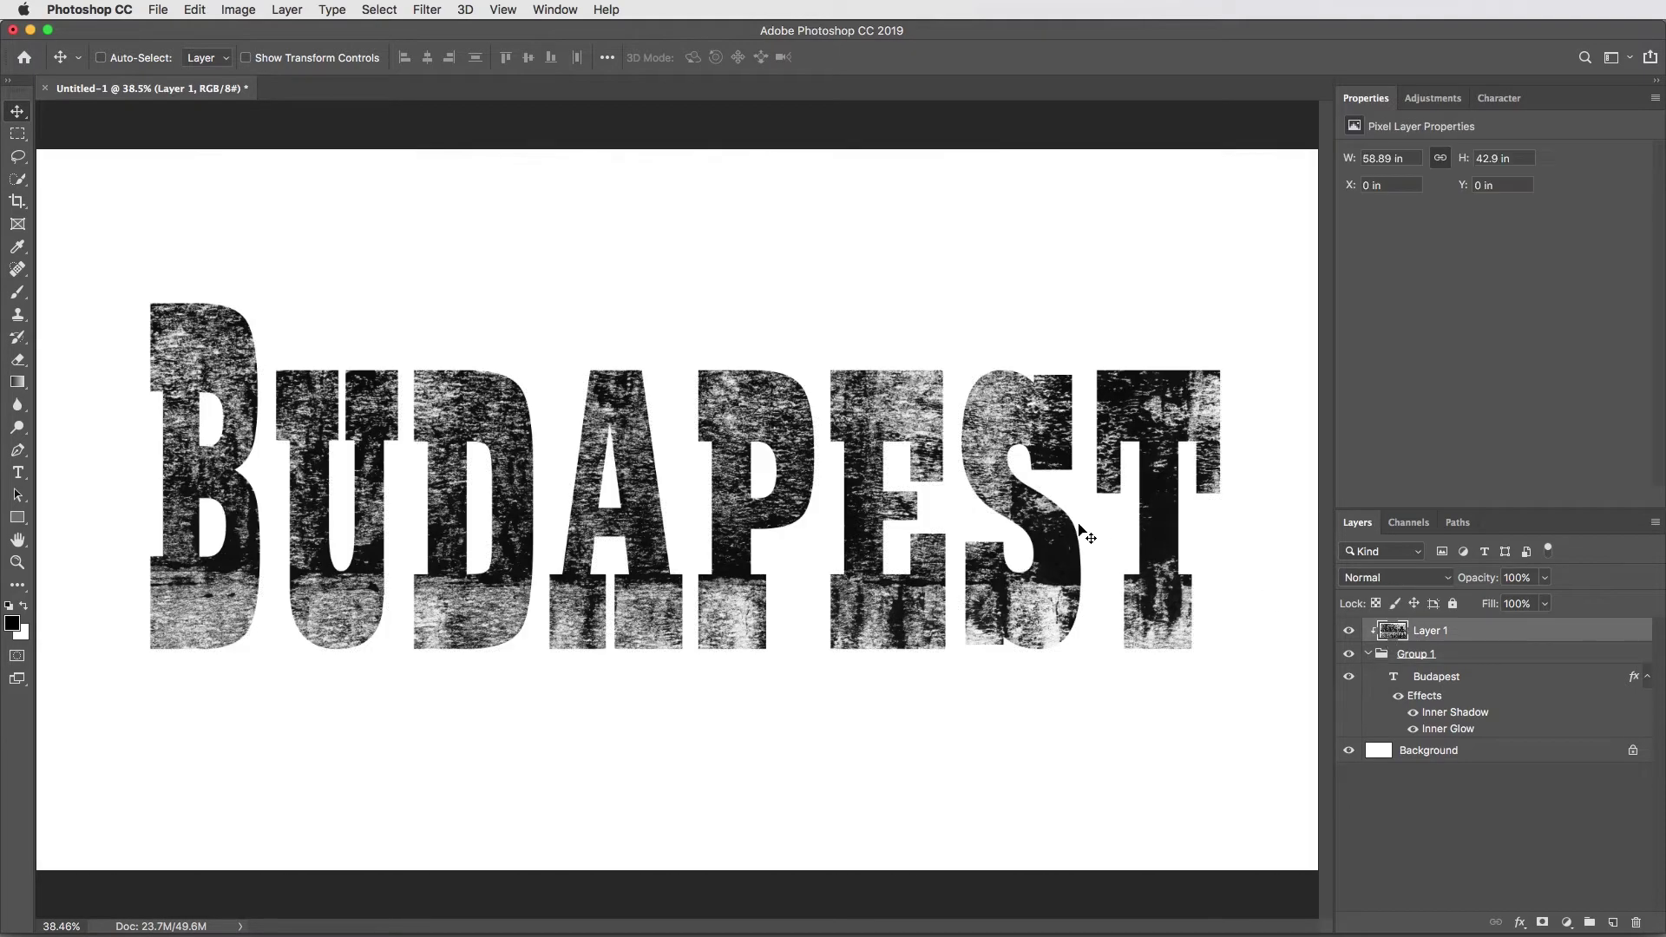
key(super+minus)
key(super+minus)
key(super+t)
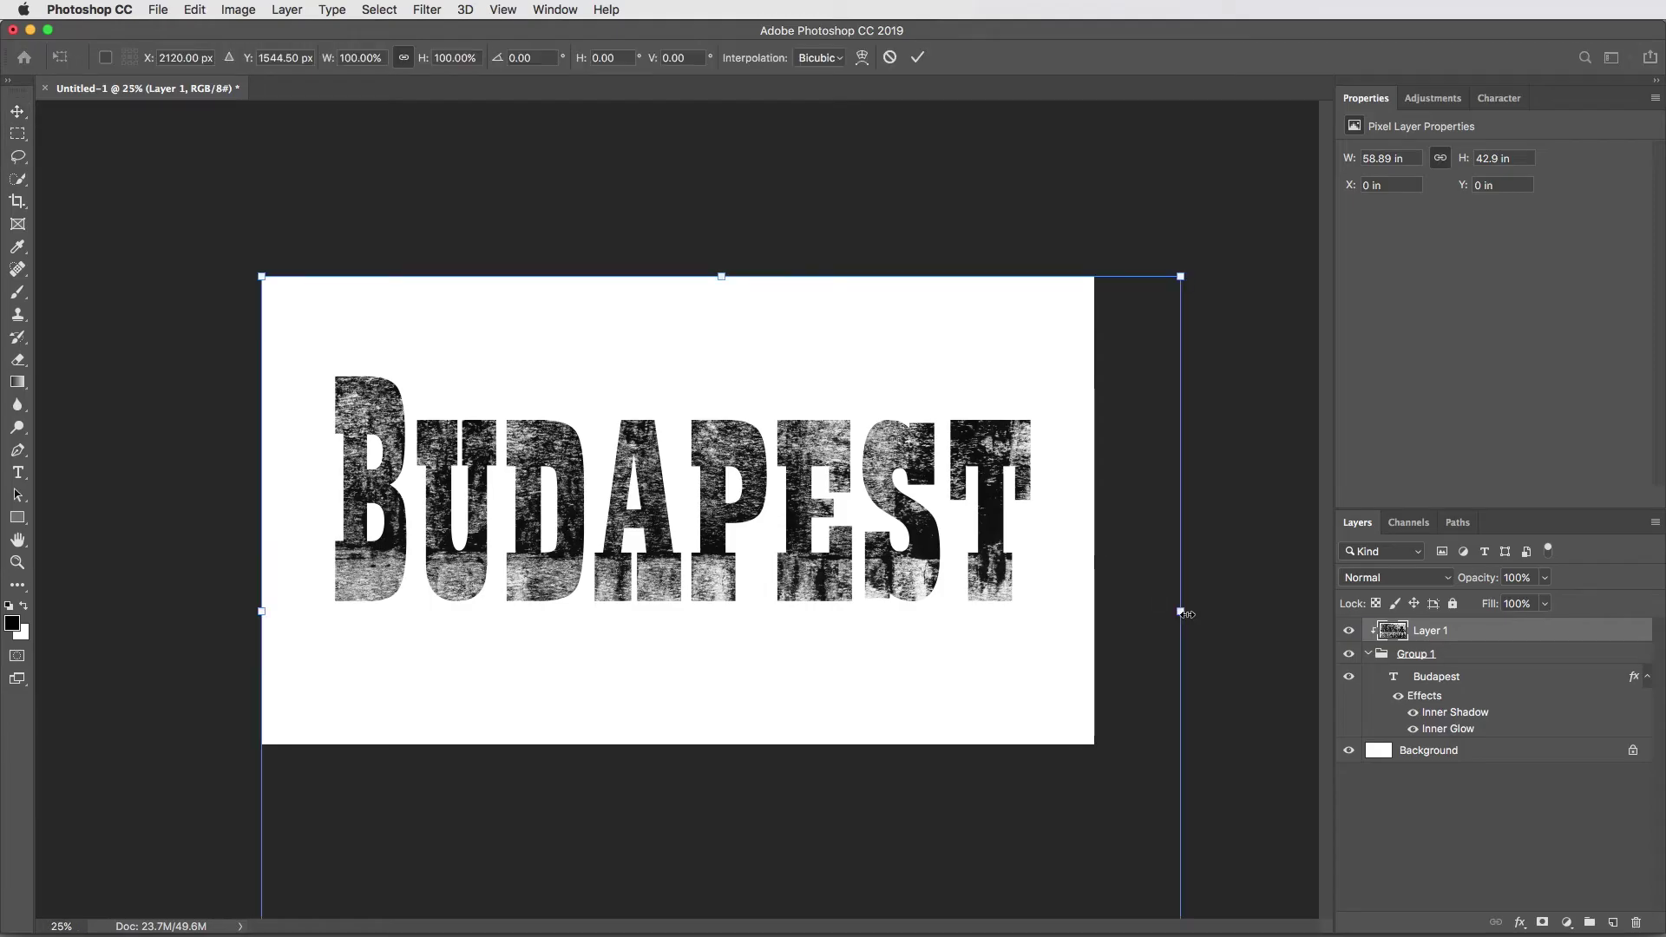
drag(1179, 610, 1102, 610)
drag(250, 615, 278, 613)
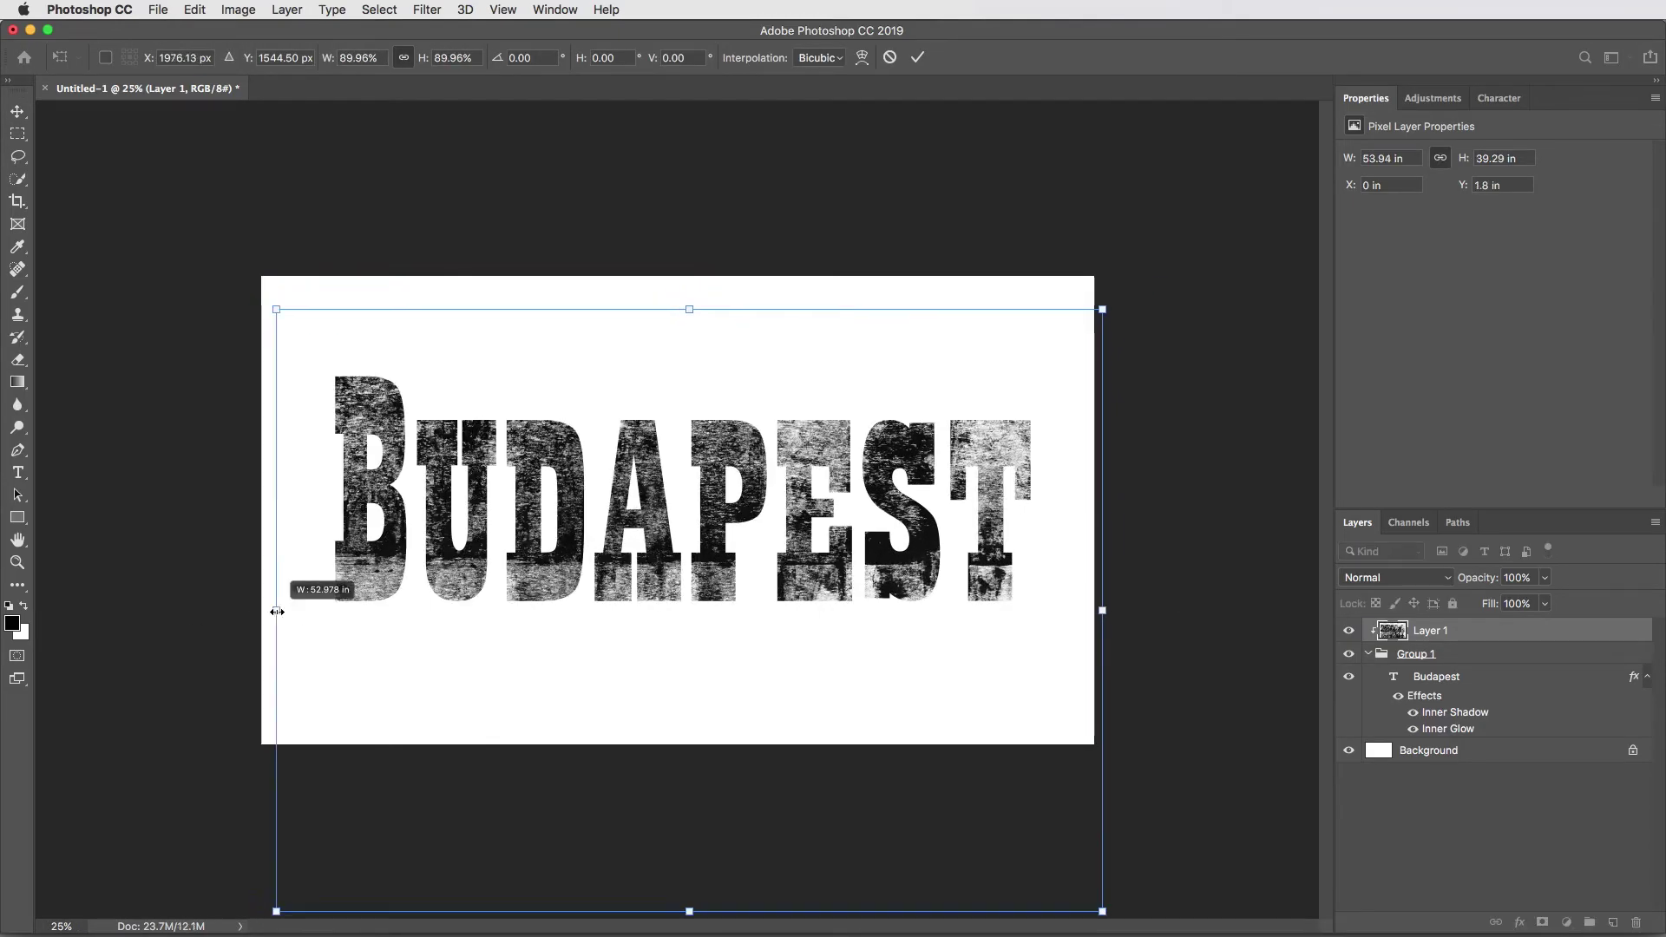
drag(402, 617, 408, 409)
drag(1111, 408, 1118, 408)
drag(1024, 452, 1030, 430)
Set the texture layer to Hard Mix blending with Fill lowered to 86%
key(Return)
key(super+0)
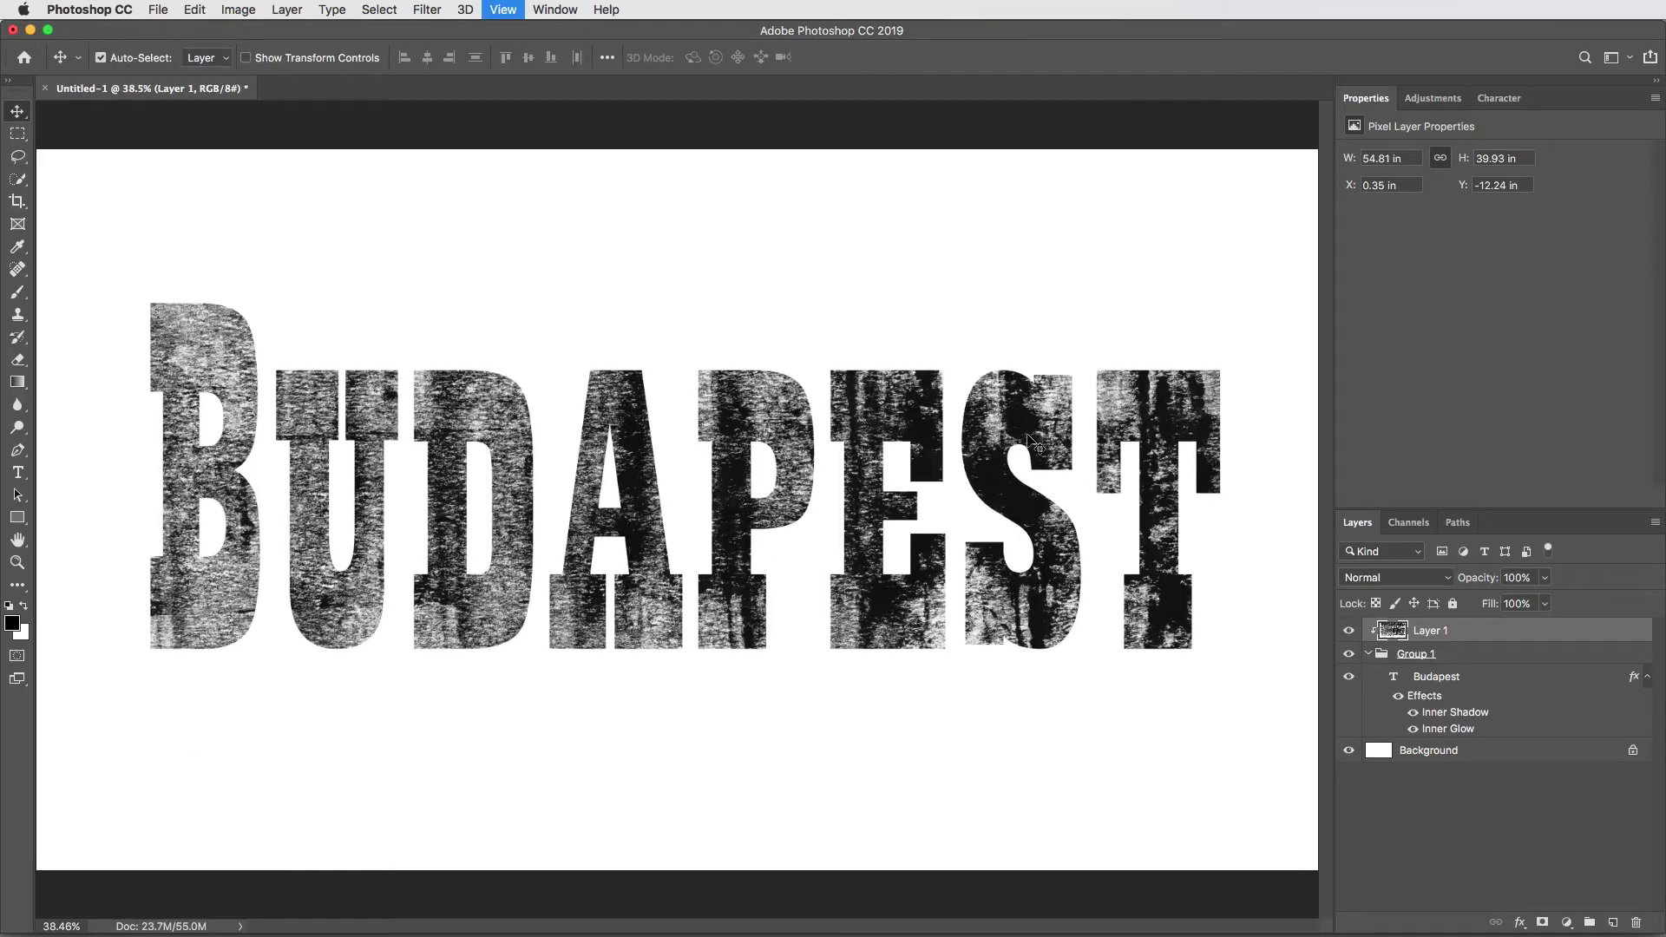
click(1369, 582)
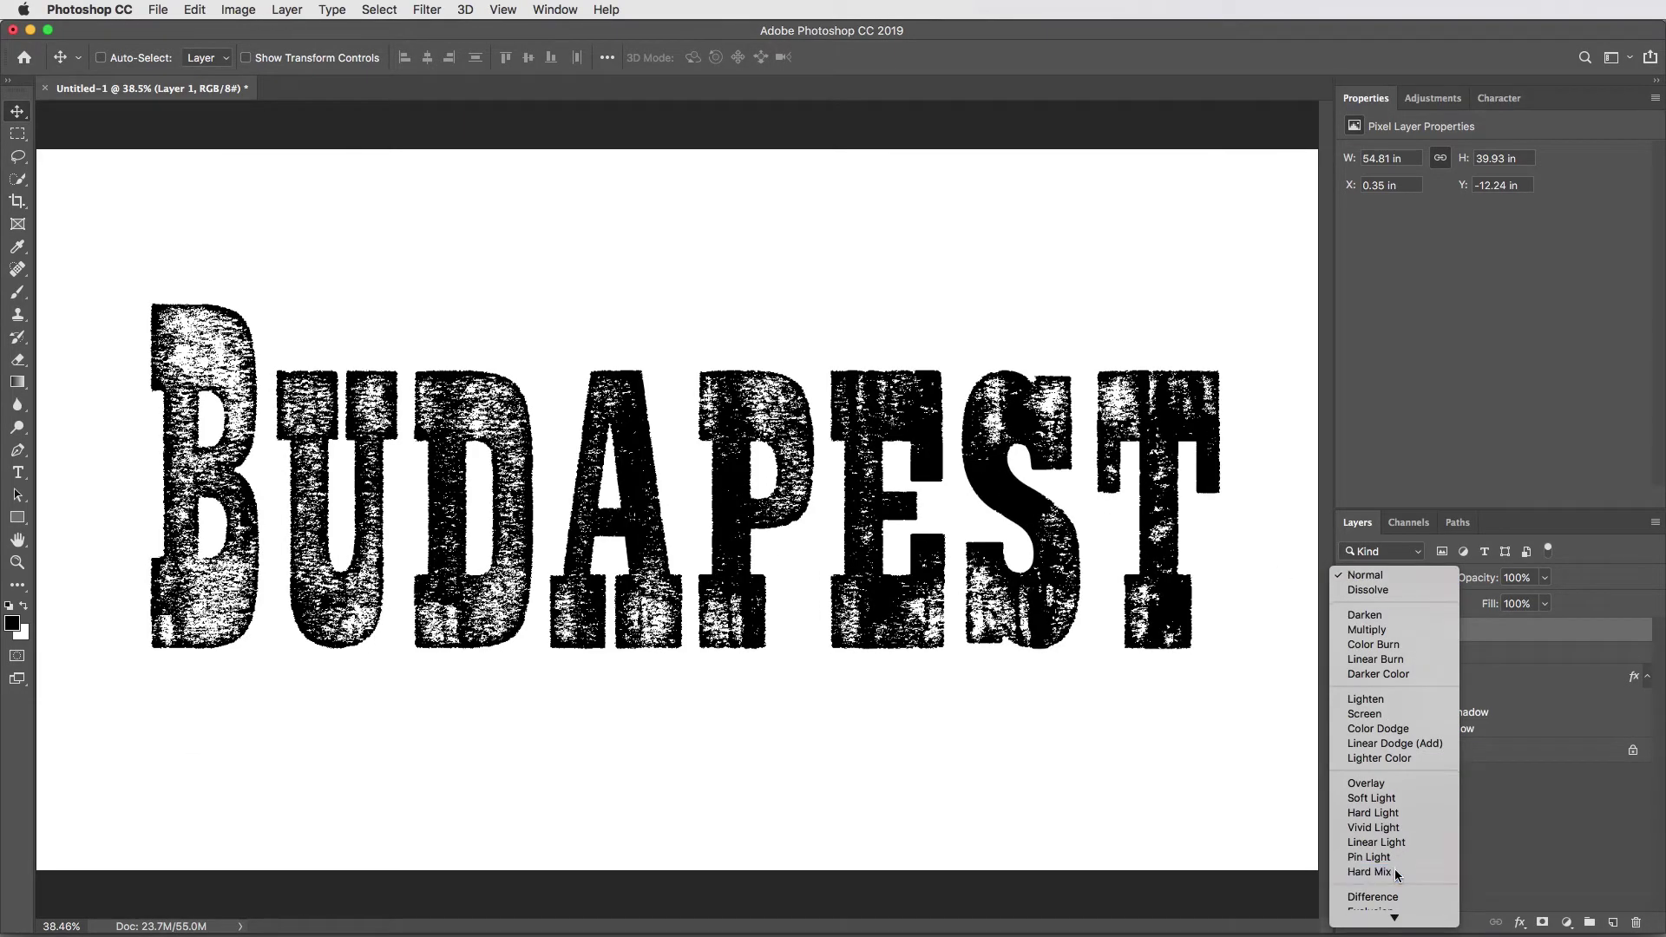
click(1394, 873)
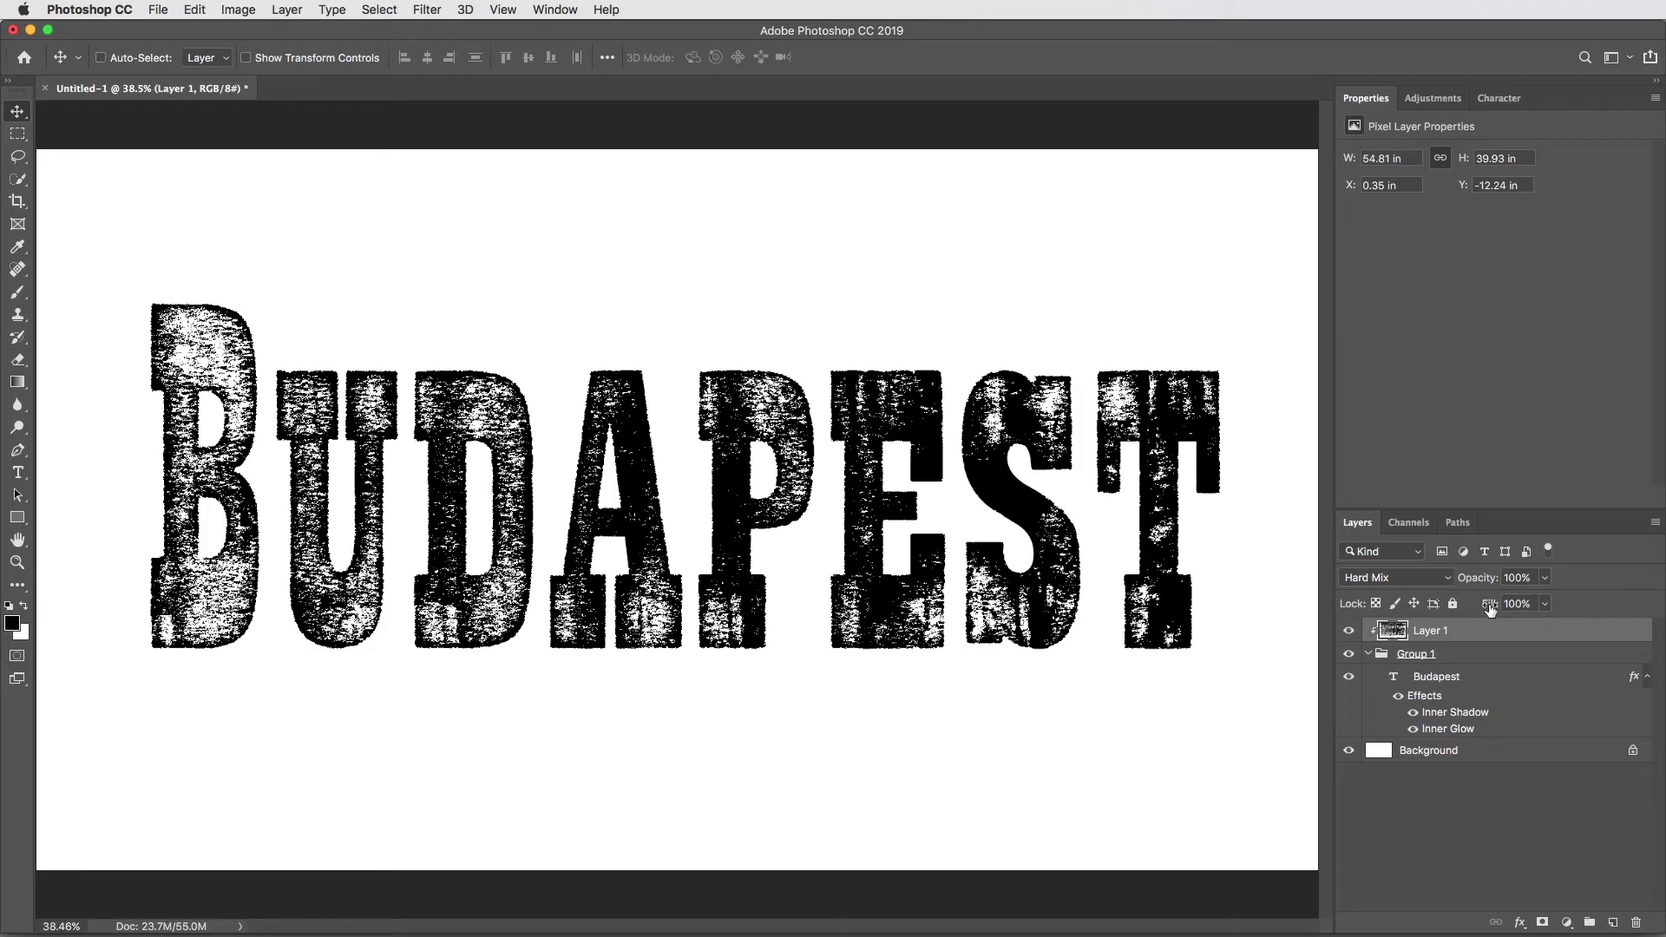
click(1546, 604)
mouse_move(1548, 624)
mouse_down()
mouse_move(1514, 628)
mouse_move(1531, 625)
mouse_up()
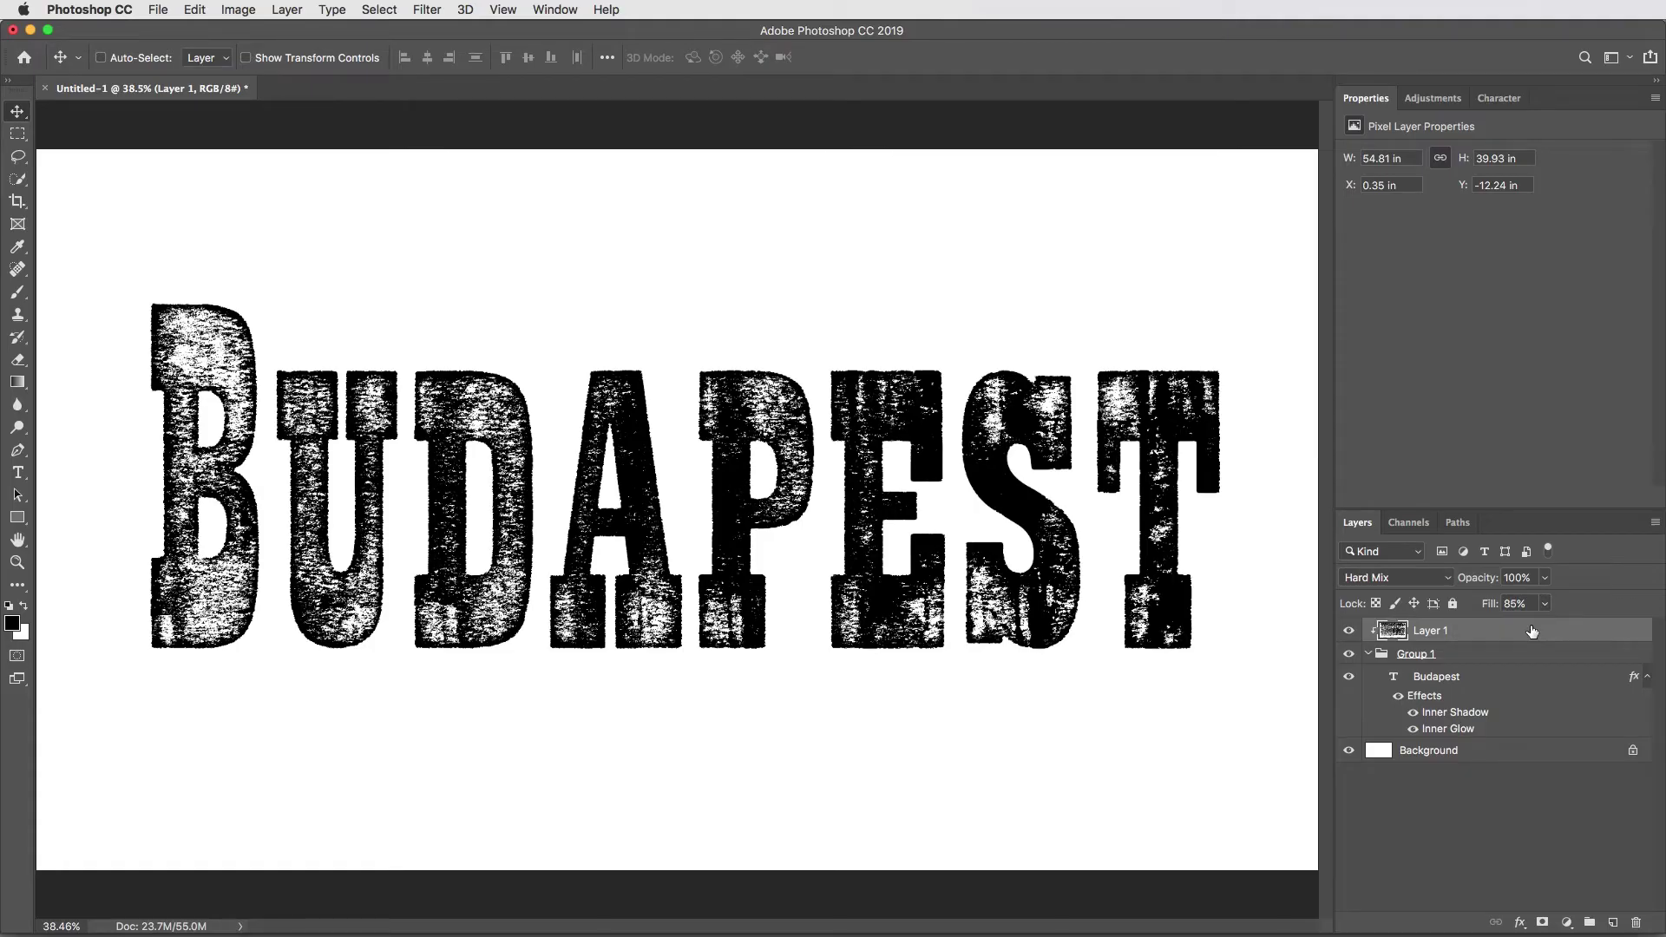
Apply Filter > Blur > Blur More to soften the grunge texture inside the letters
key(super+plus)
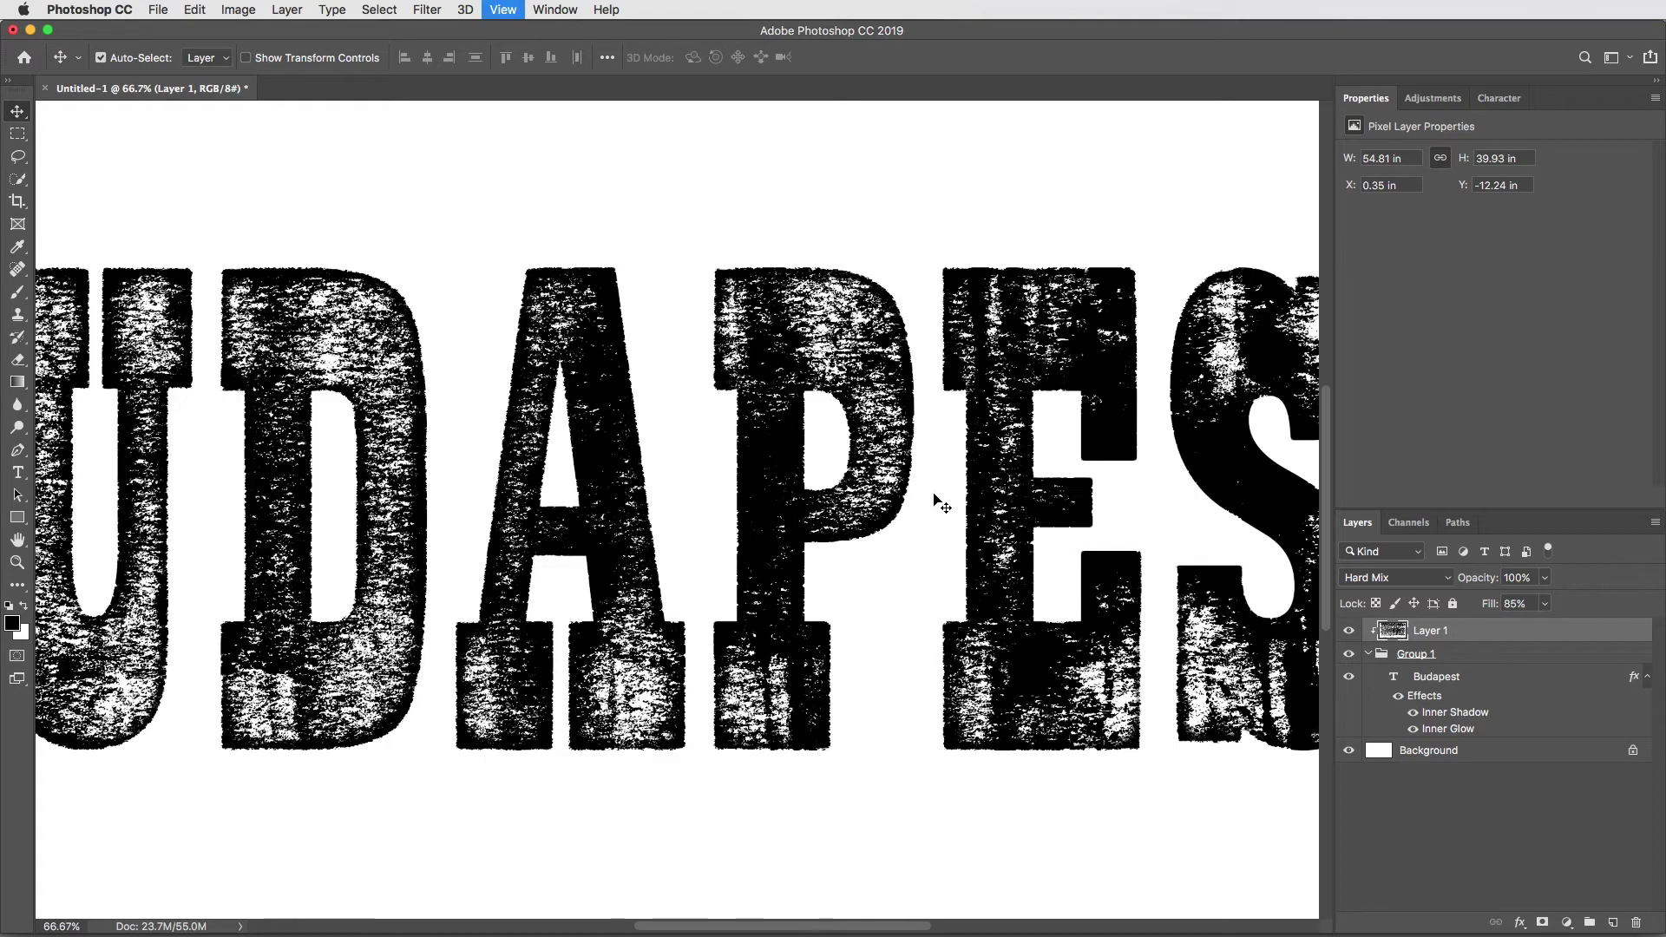
key(super+plus)
drag(986, 500, 872, 501)
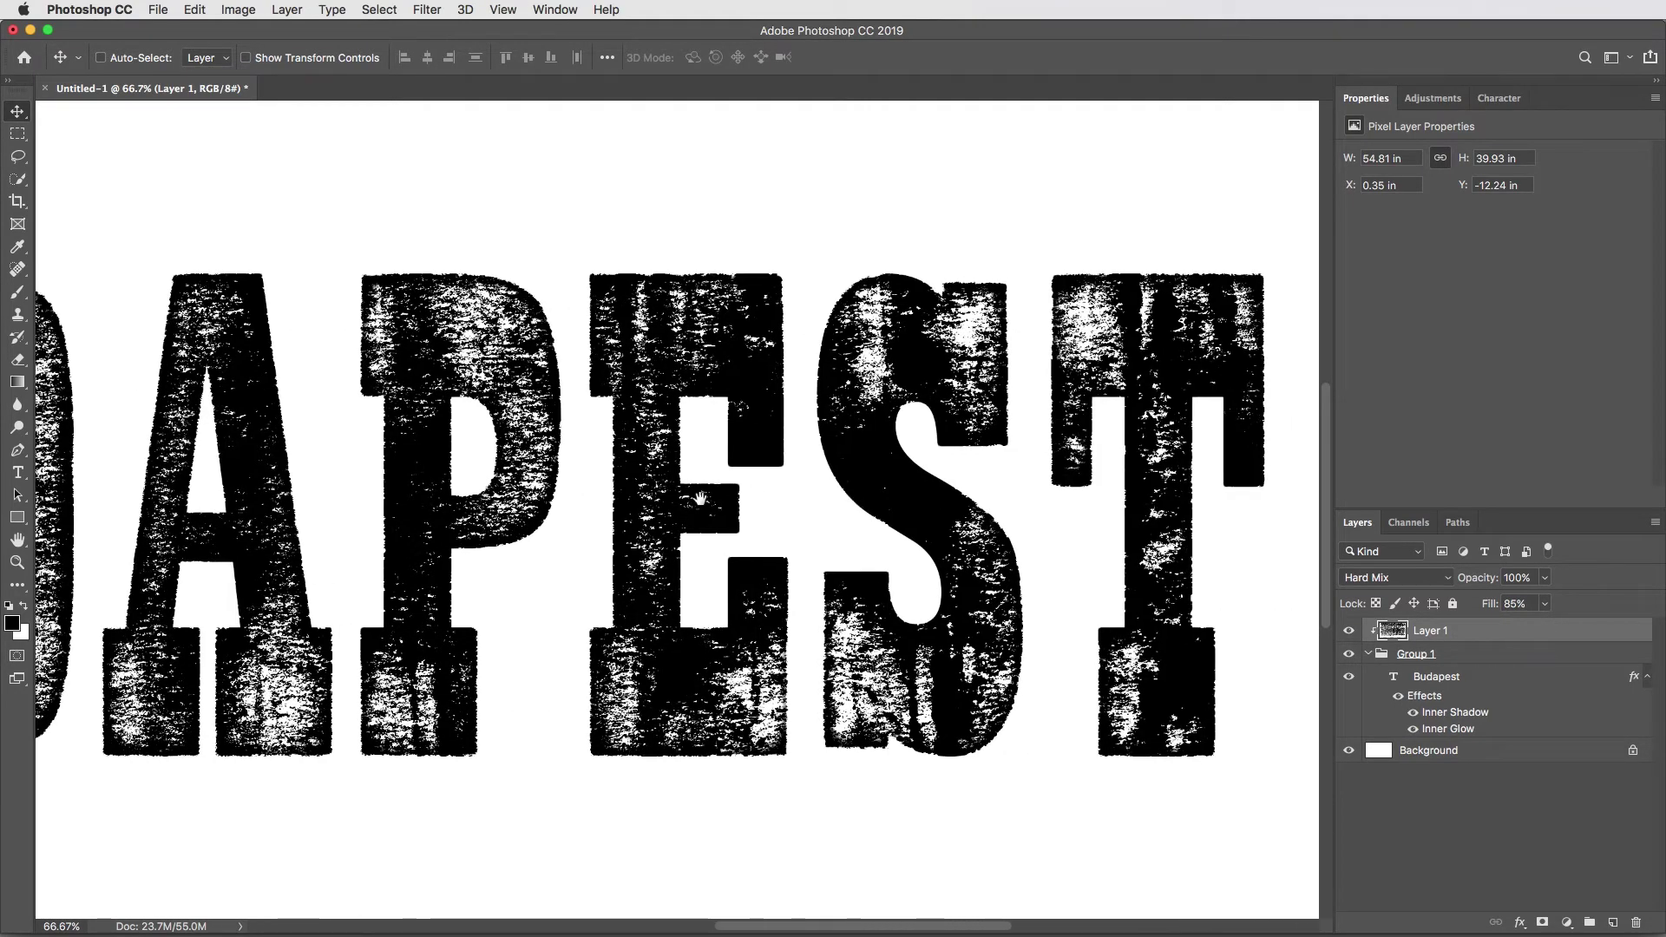
drag(540, 504, 1103, 508)
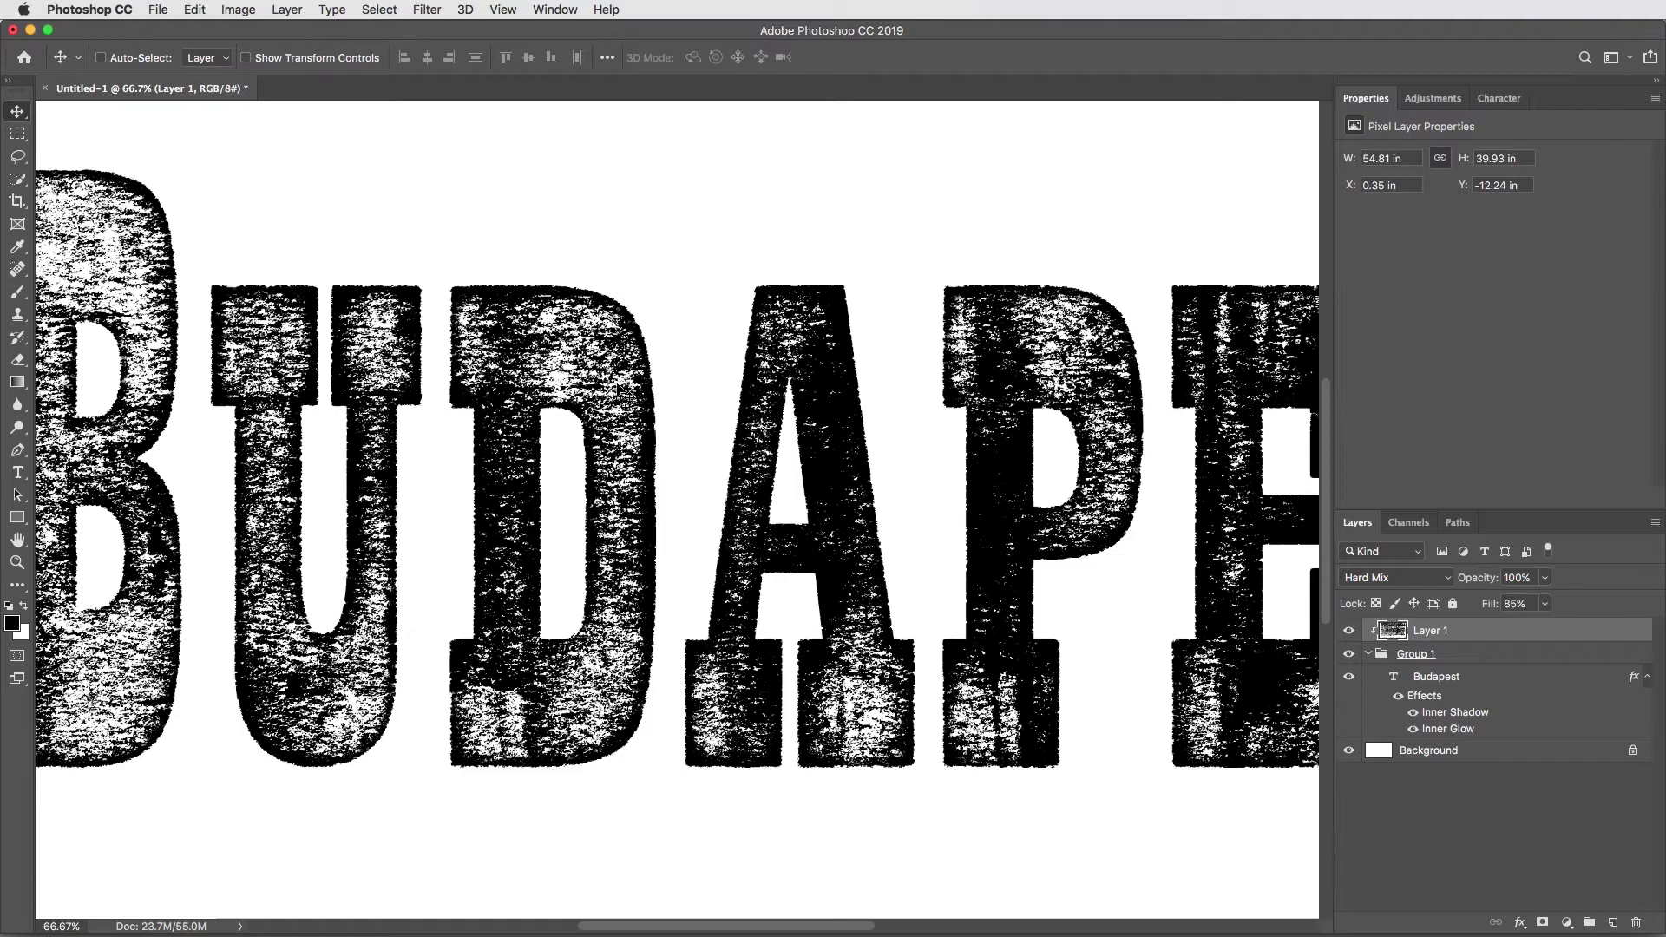
click(427, 10)
mouse_move(618, 216)
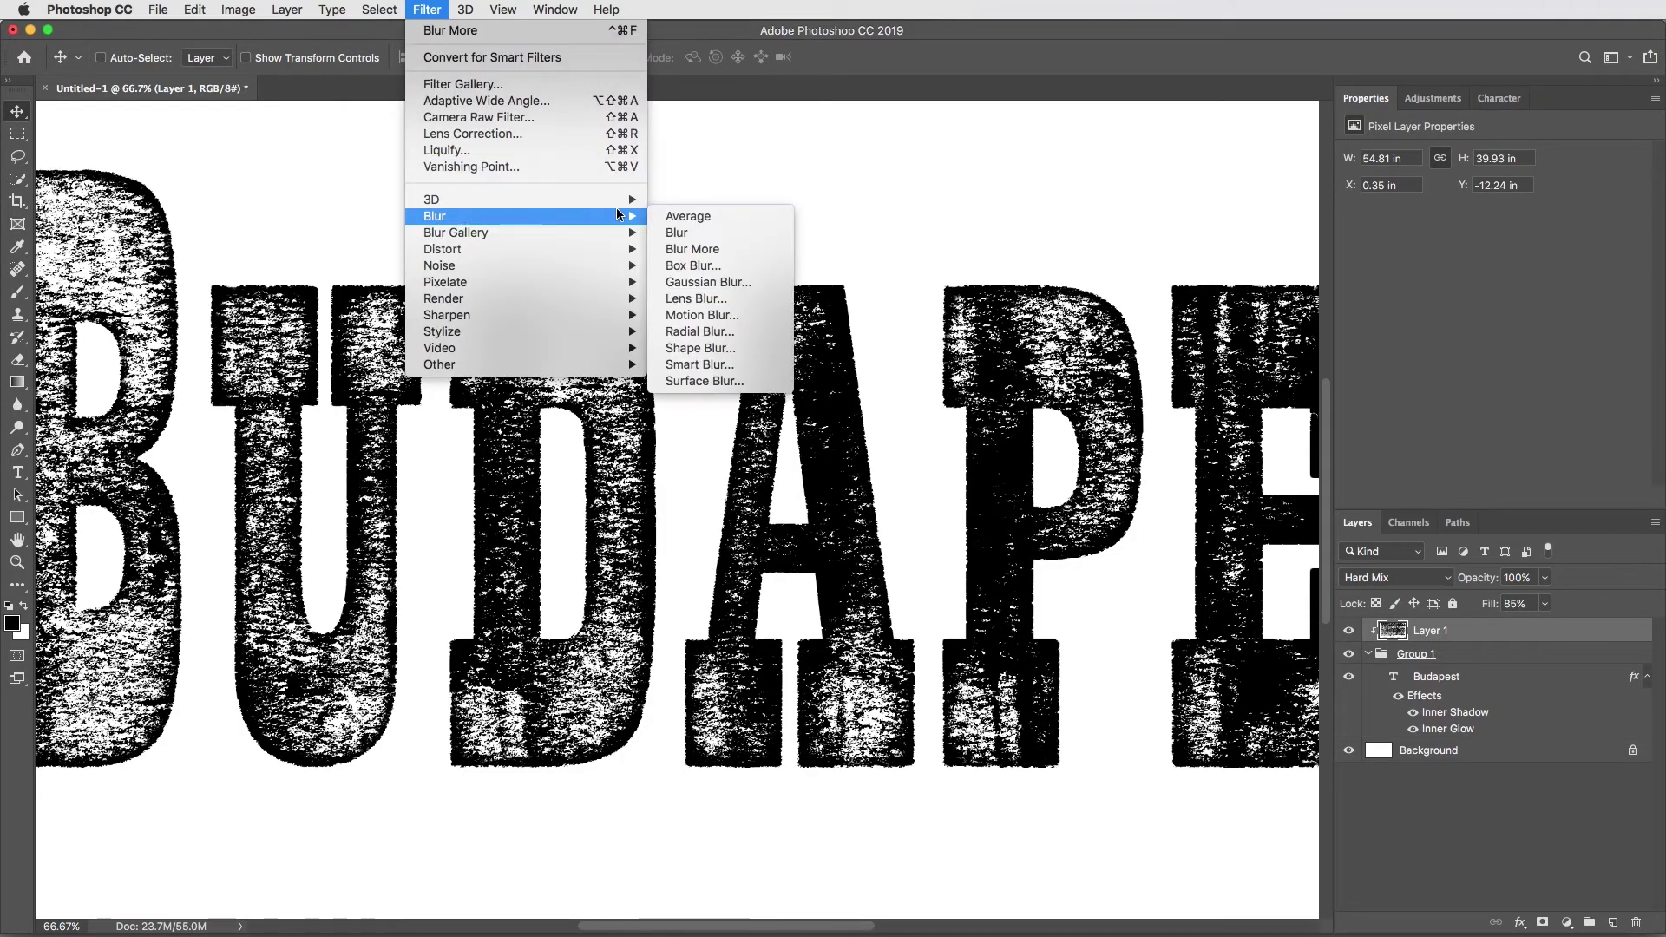
click(699, 249)
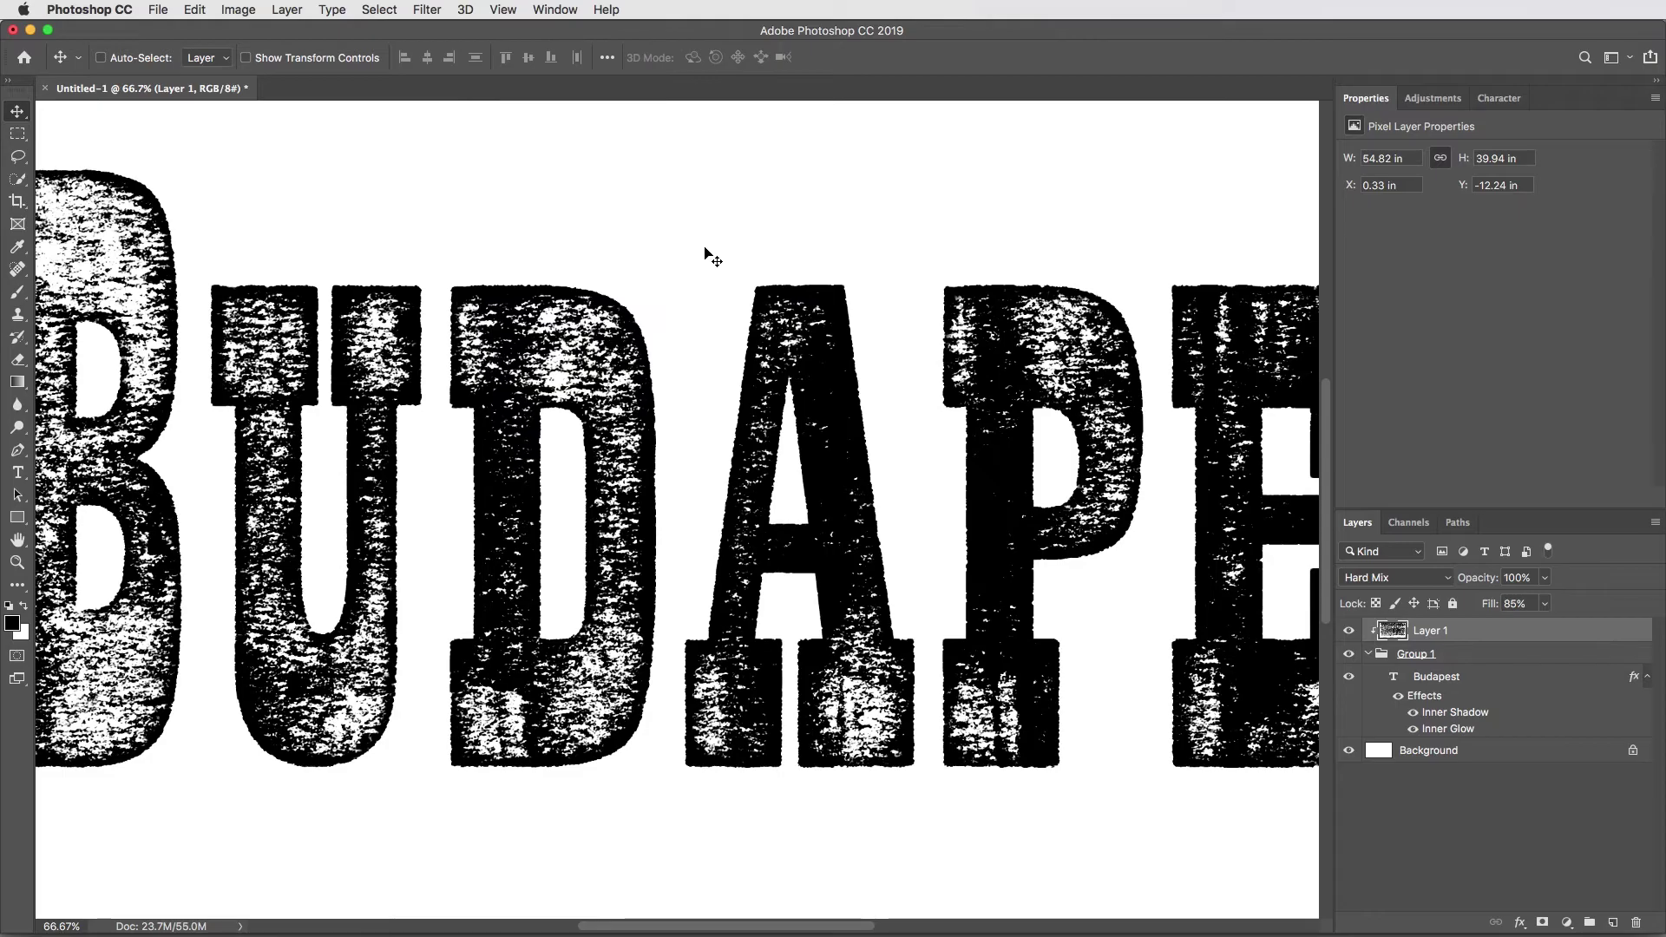
key(super+0)
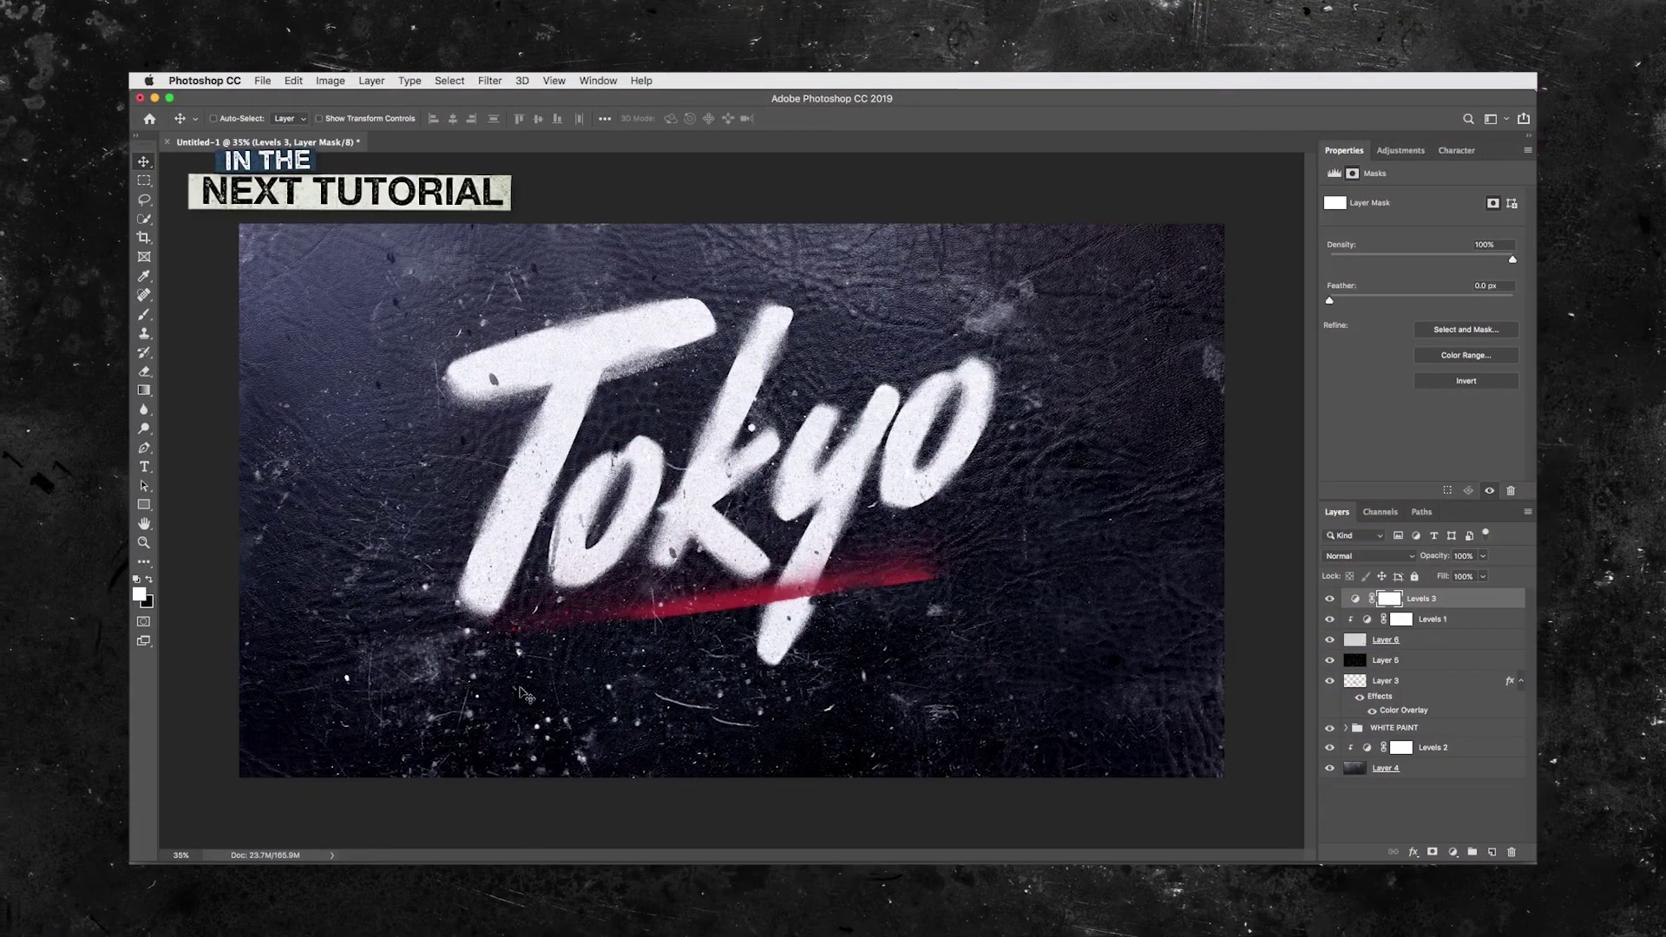
scroll(525, 694, up, 3)
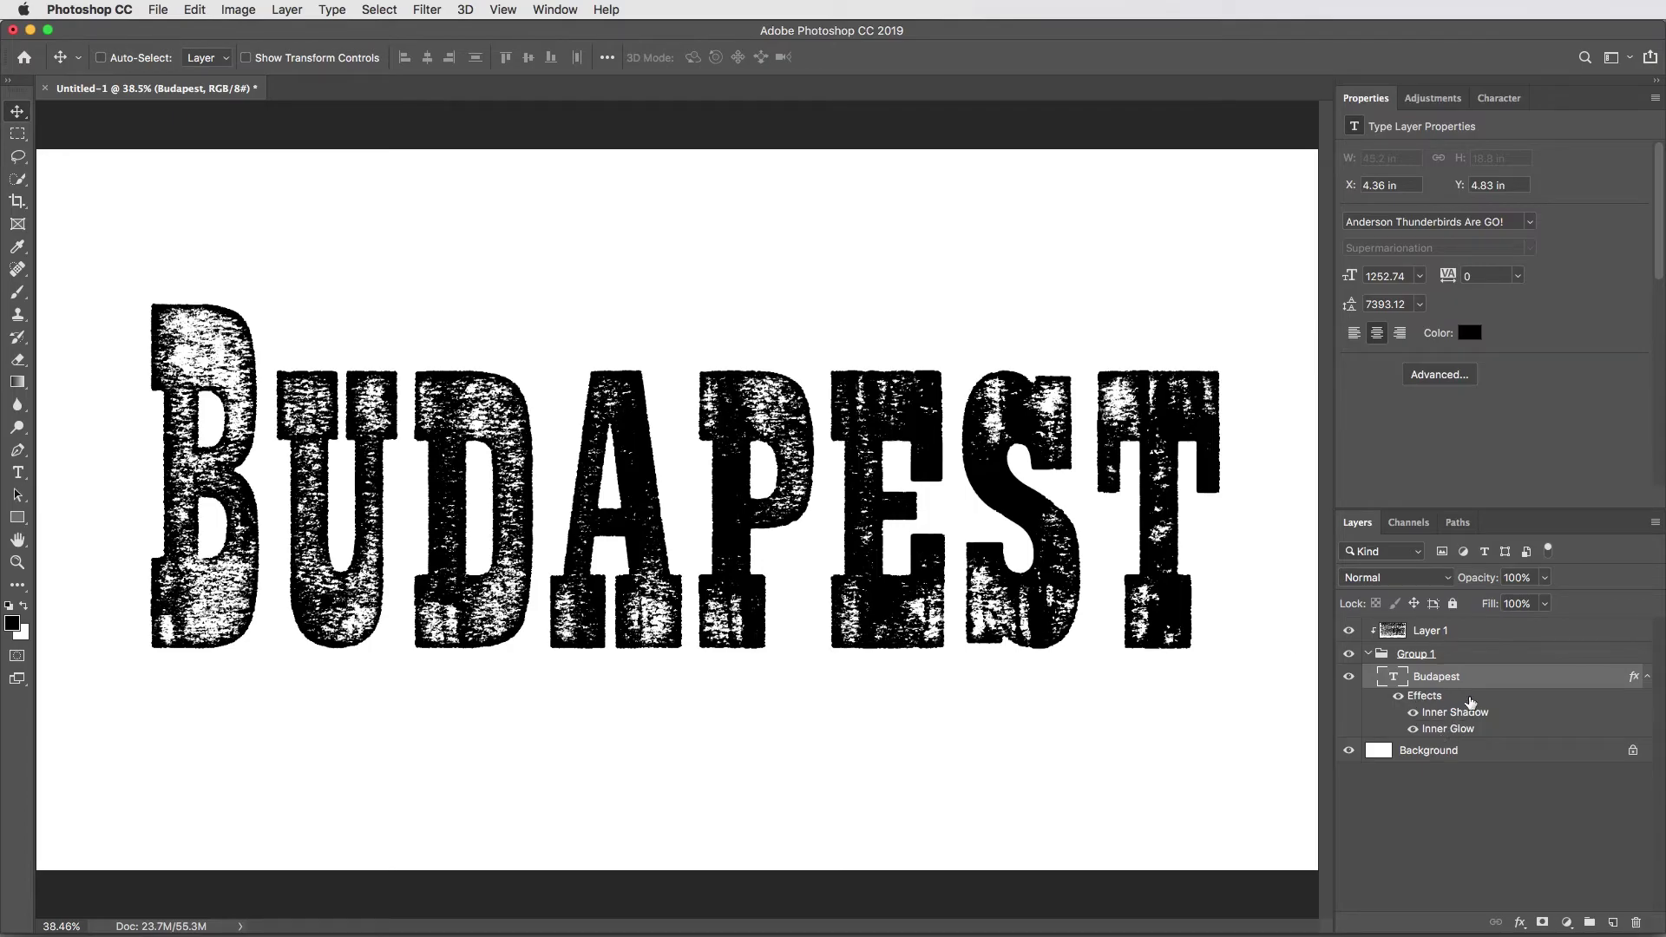
Retune the BUDAPEST Inner Glow to about 59% opacity, 25% choke and 81 px size
double_click(1444, 713)
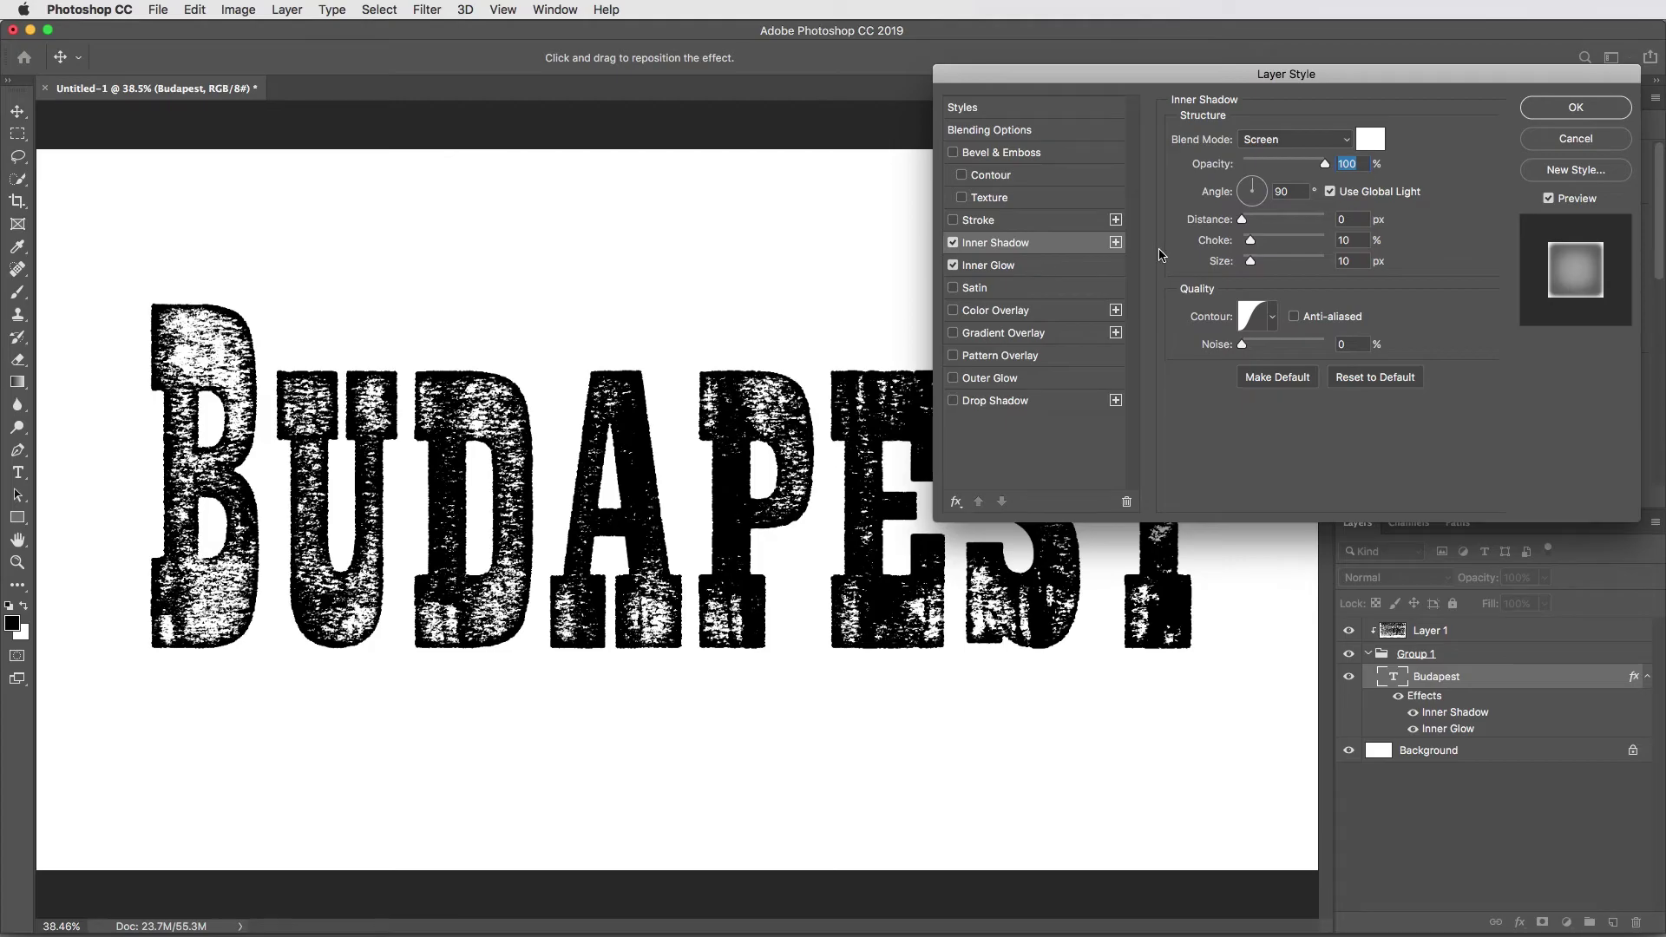
click(1027, 265)
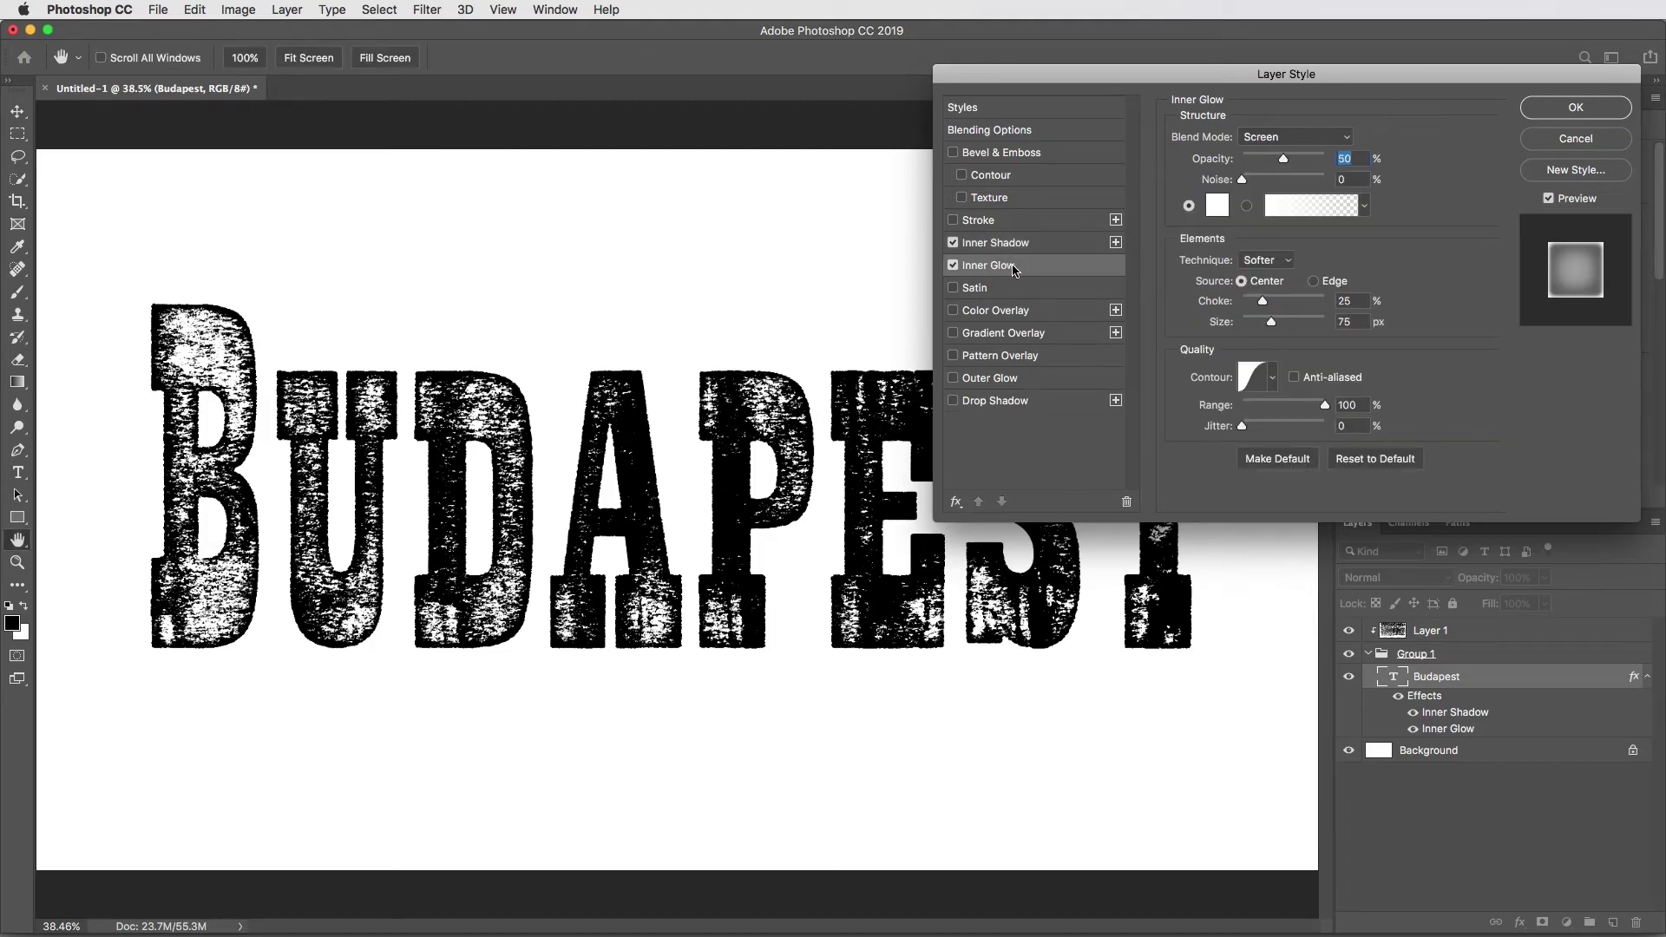
drag(1280, 159, 1297, 163)
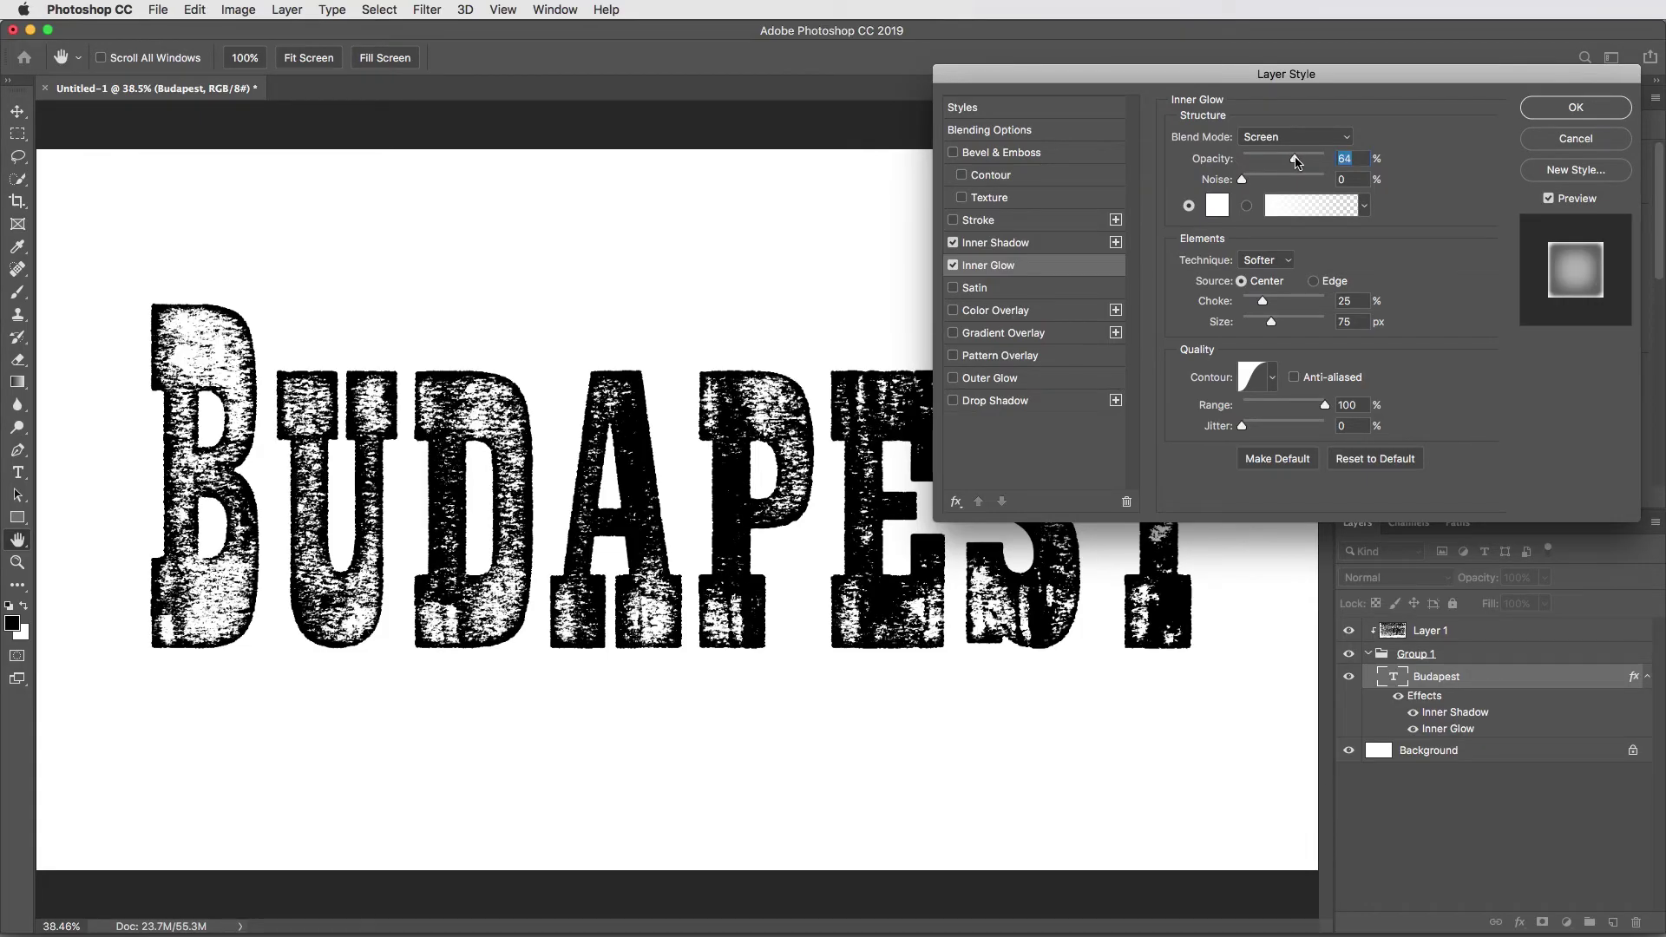
drag(1258, 304, 1274, 324)
drag(1287, 161, 1273, 163)
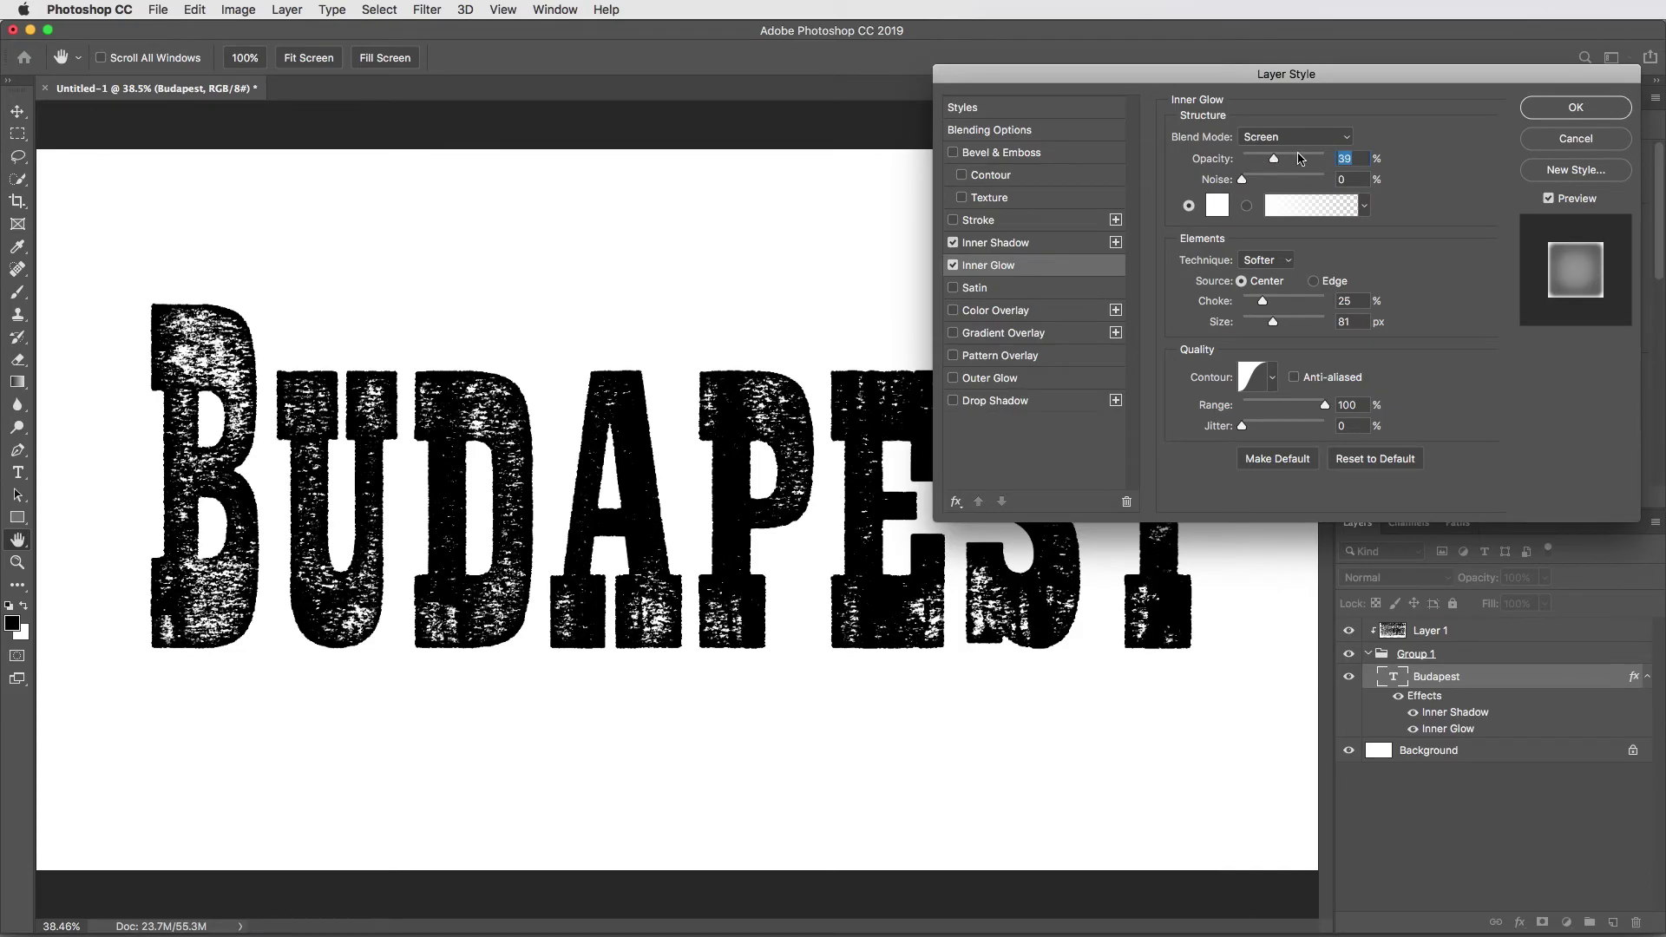
click(1574, 108)
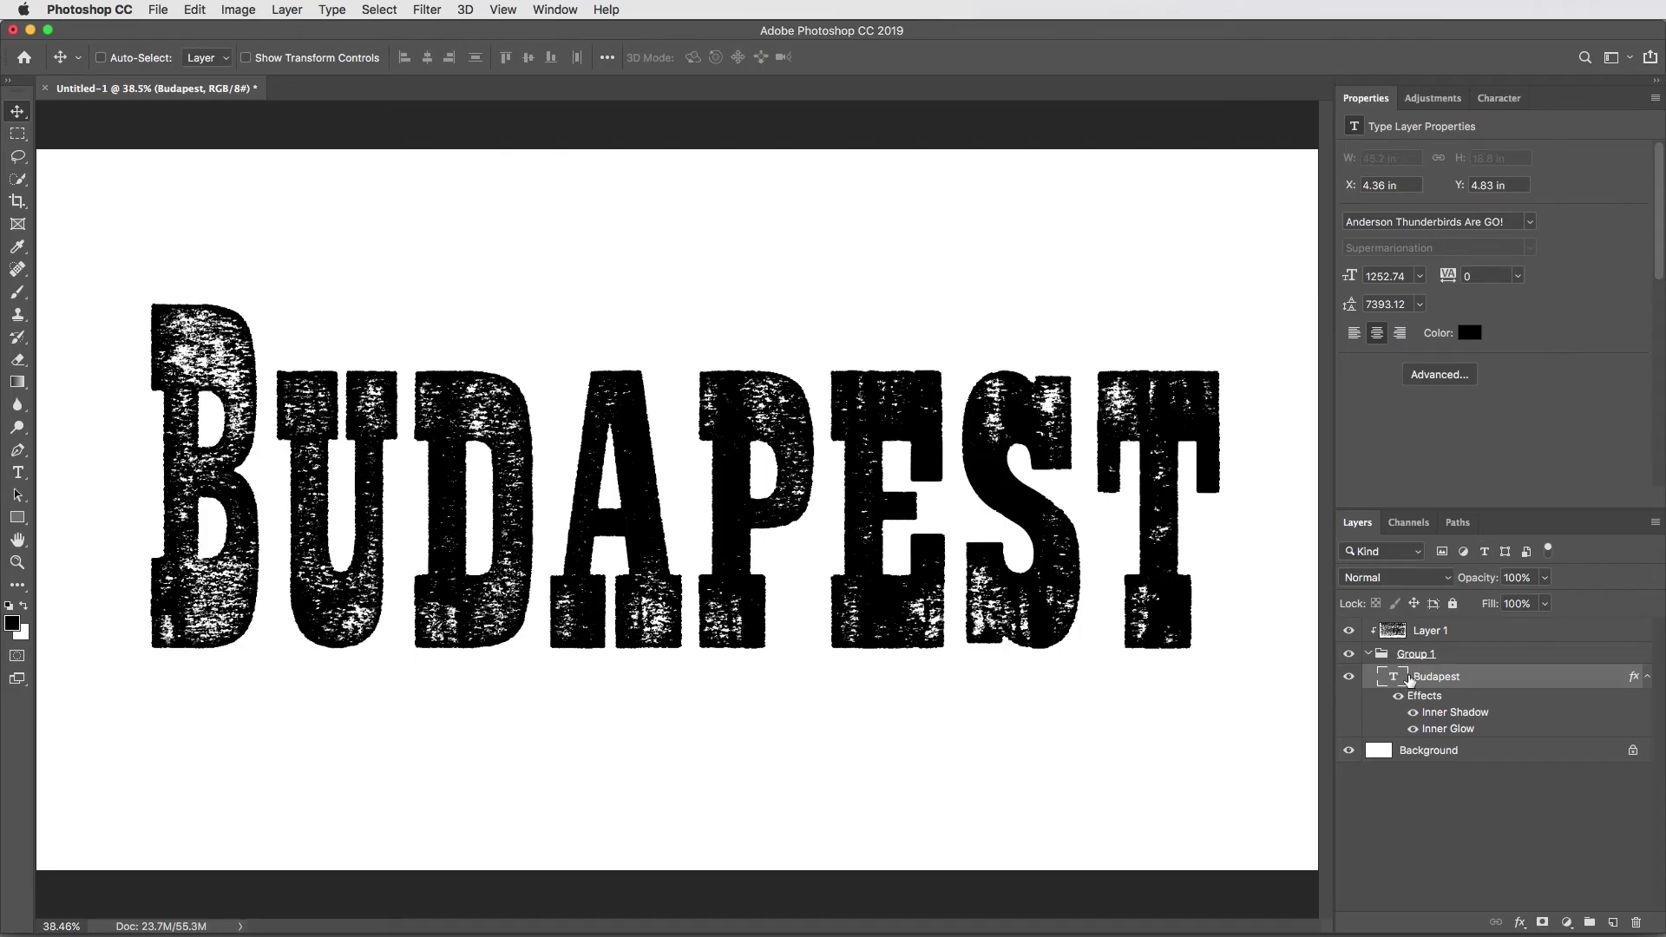
Change the BUDAPEST text's font to Early Times Bold
click(1480, 227)
key(Down)
key(Down)
key(Down)
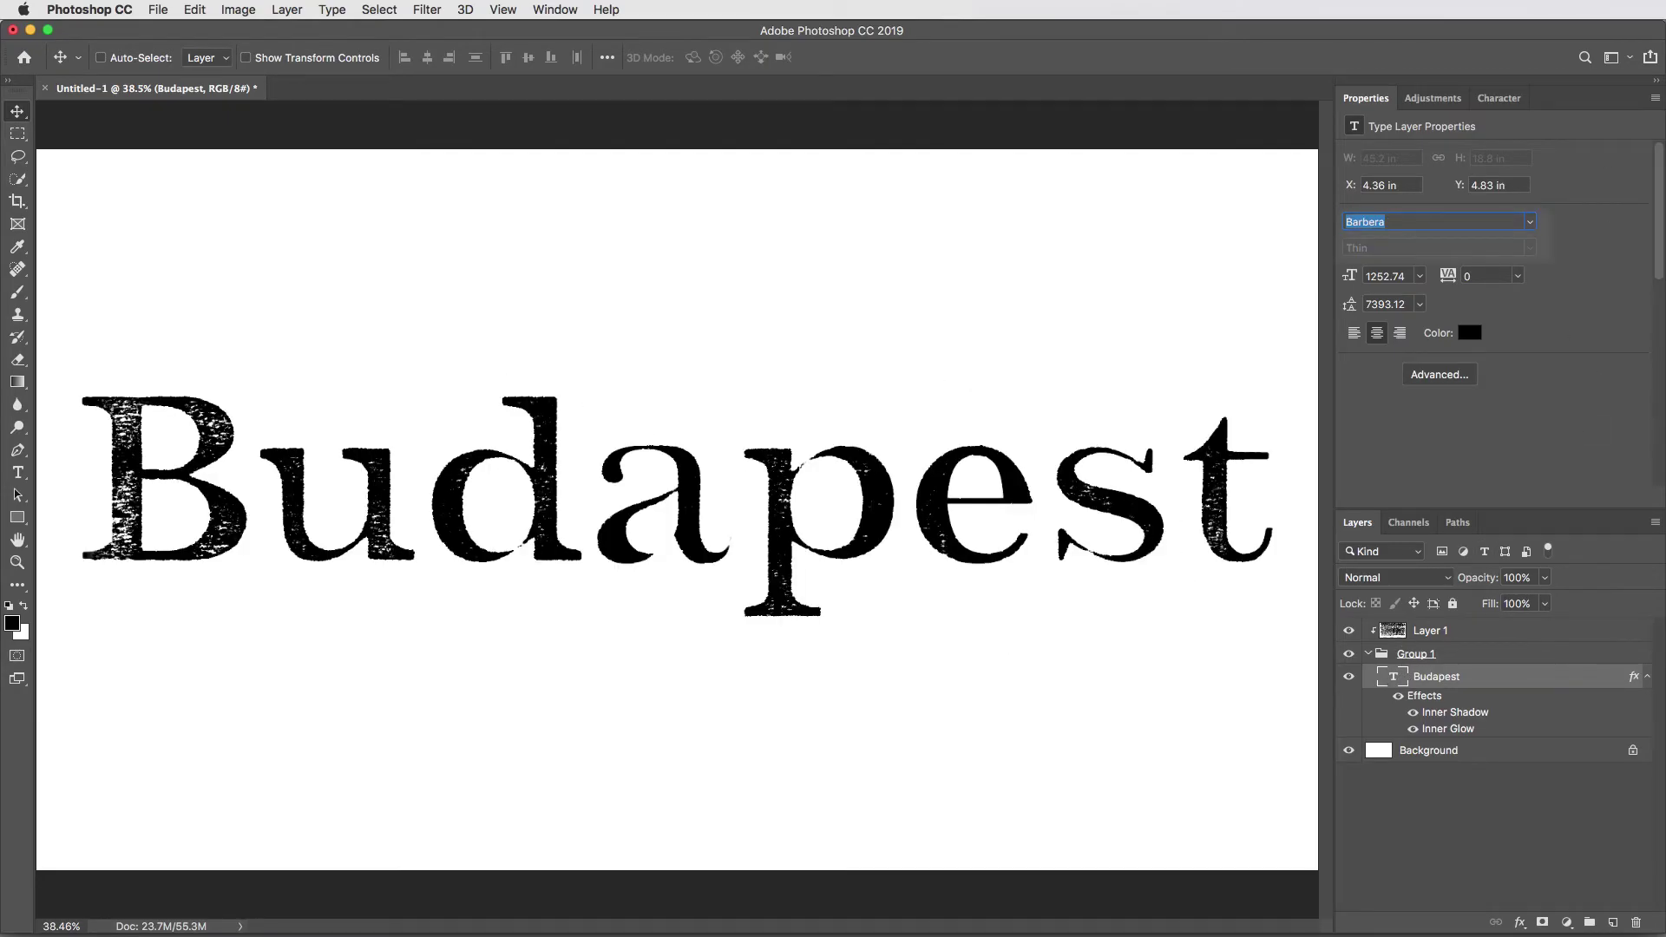
key(Down)
key(Down)
key(Down)
key(Down)
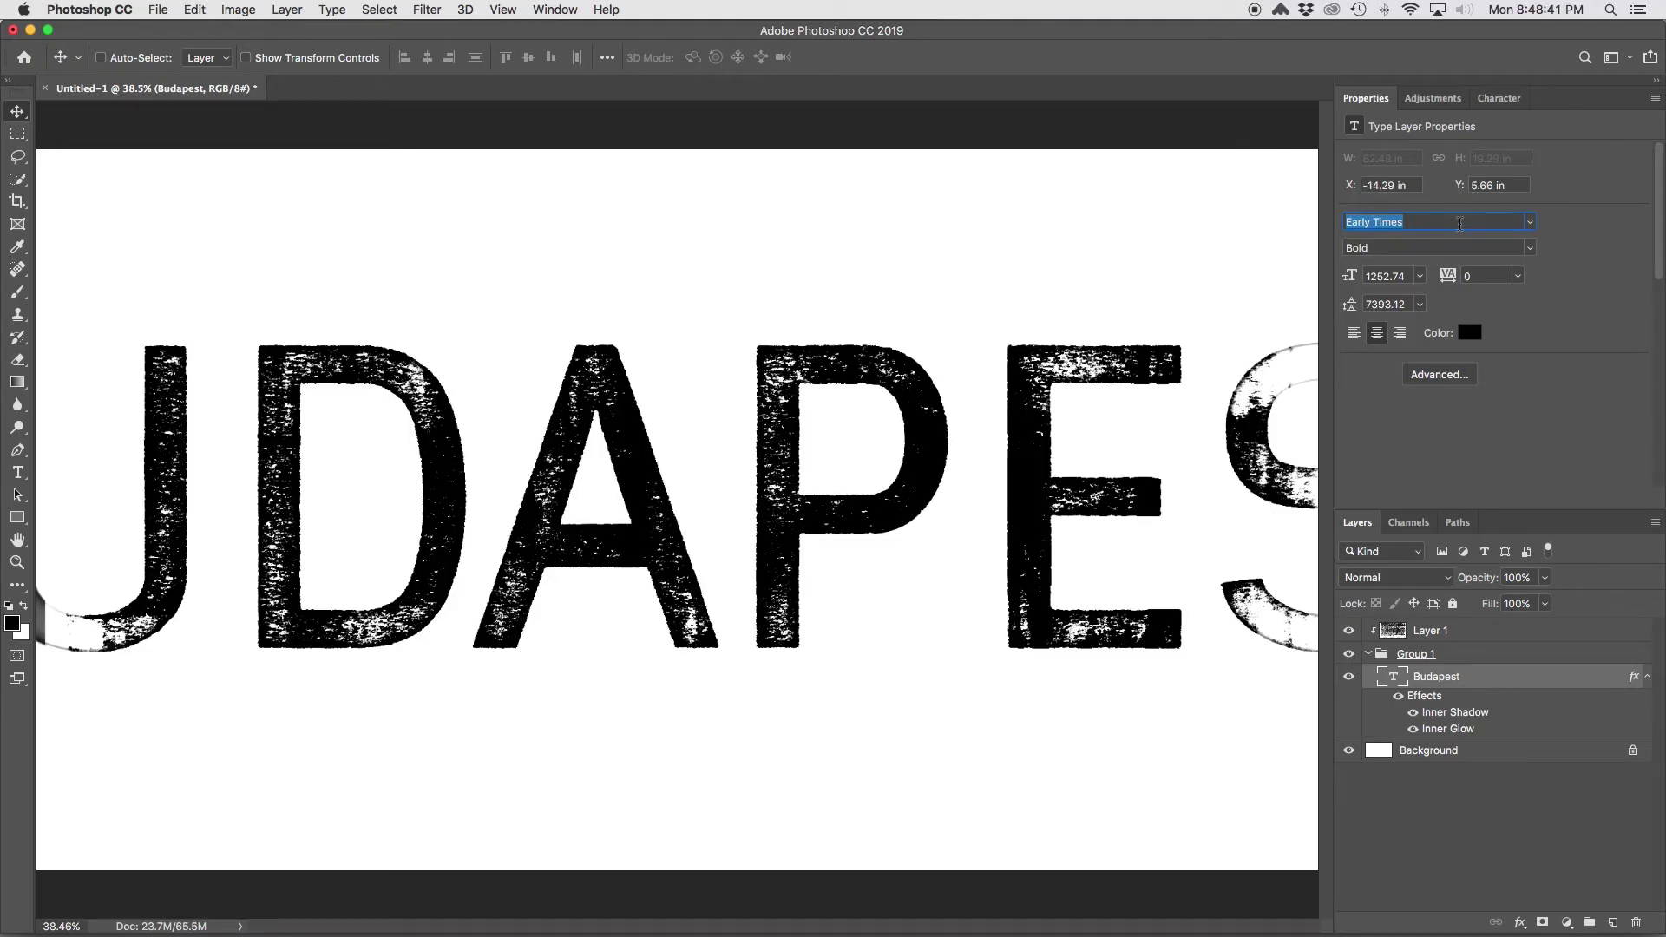
click(1398, 677)
Scale the text down to about 676 pt so the whole word fits the canvas
key(super+t)
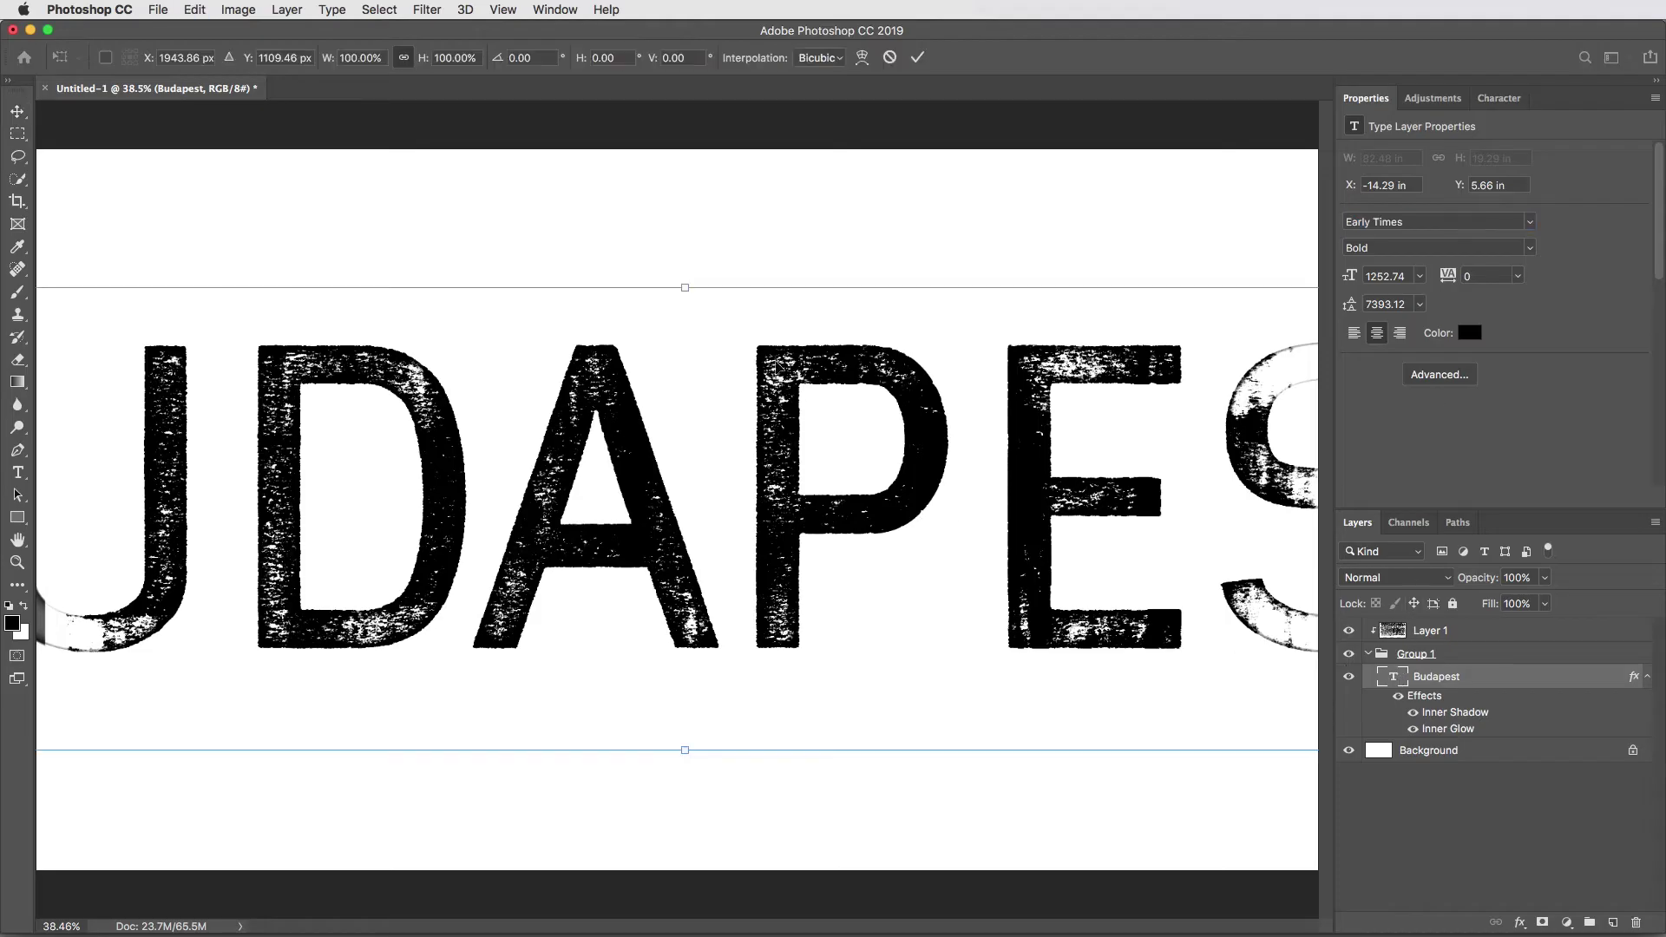
drag(686, 283, 702, 389)
key(Return)
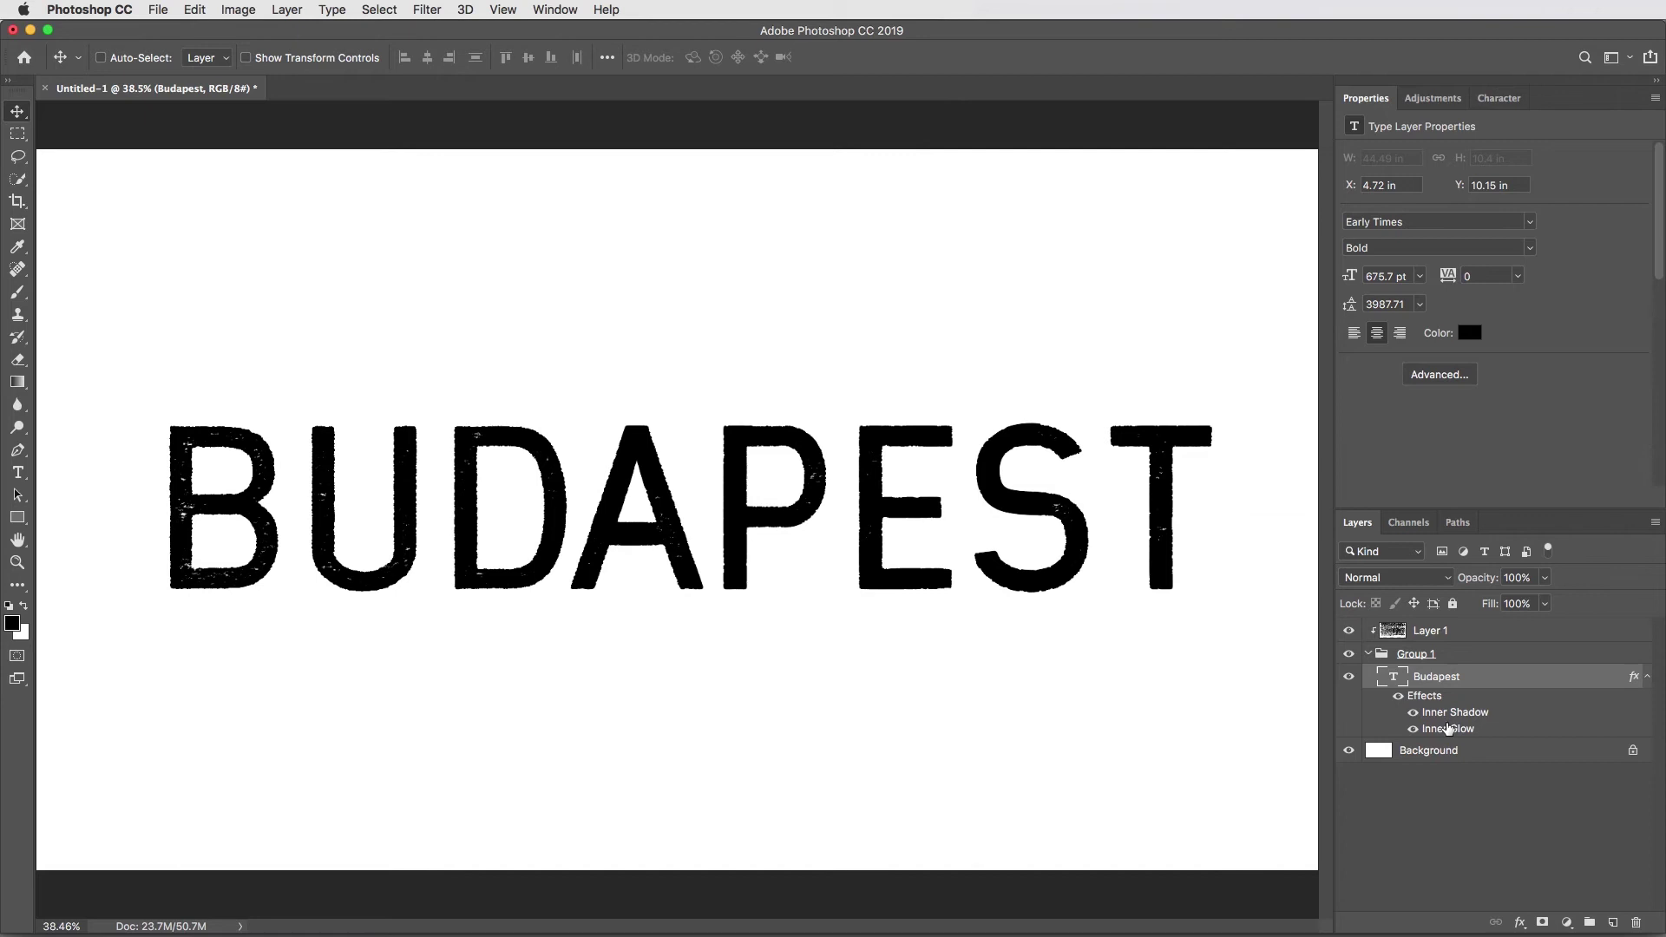
Set the Inner Glow to about 51% opacity, 21% choke and 59 px size
double_click(1447, 729)
drag(1274, 163, 1305, 161)
drag(1262, 301, 1257, 301)
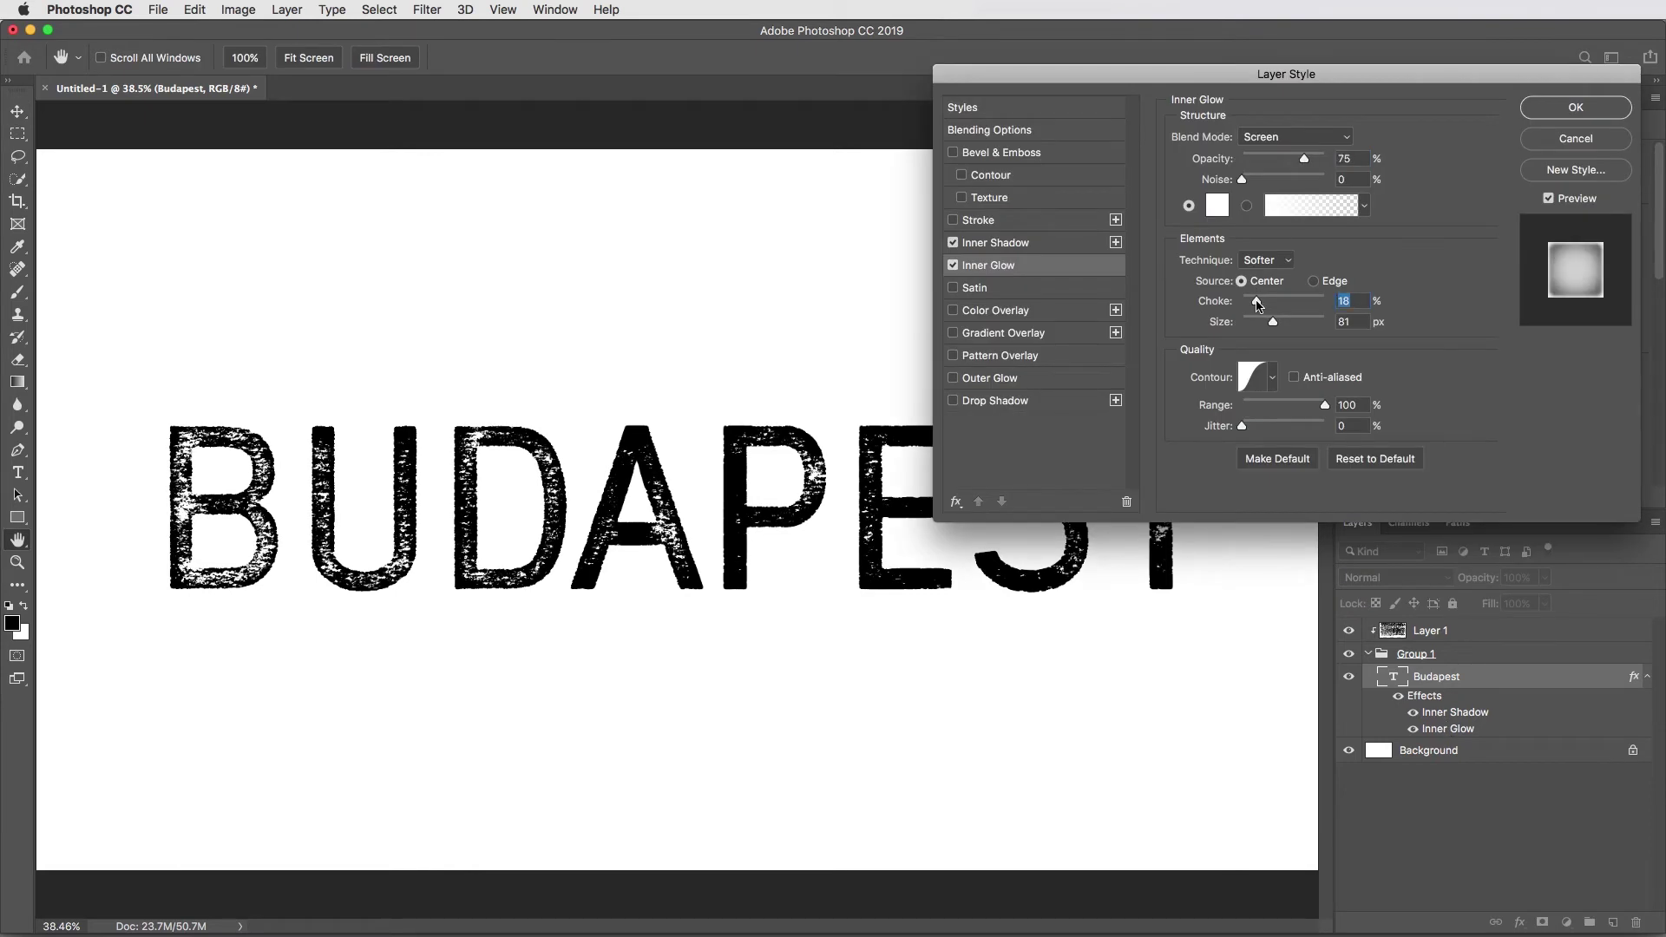
click(1305, 161)
drag(1263, 328, 1261, 300)
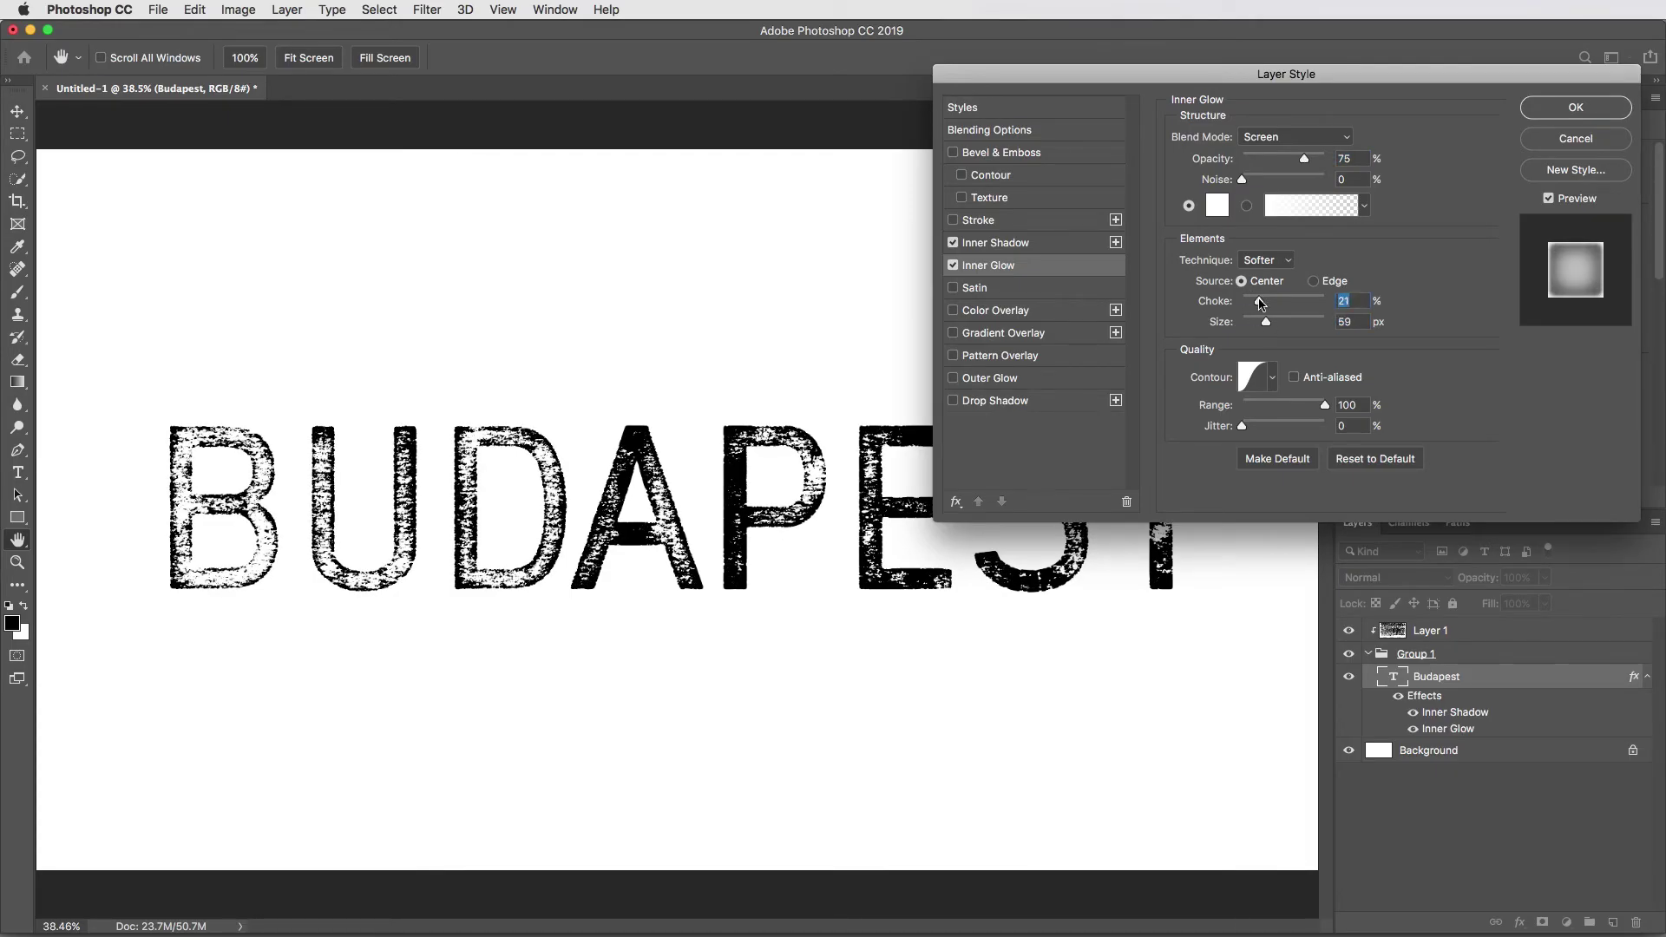
drag(1282, 159, 1285, 161)
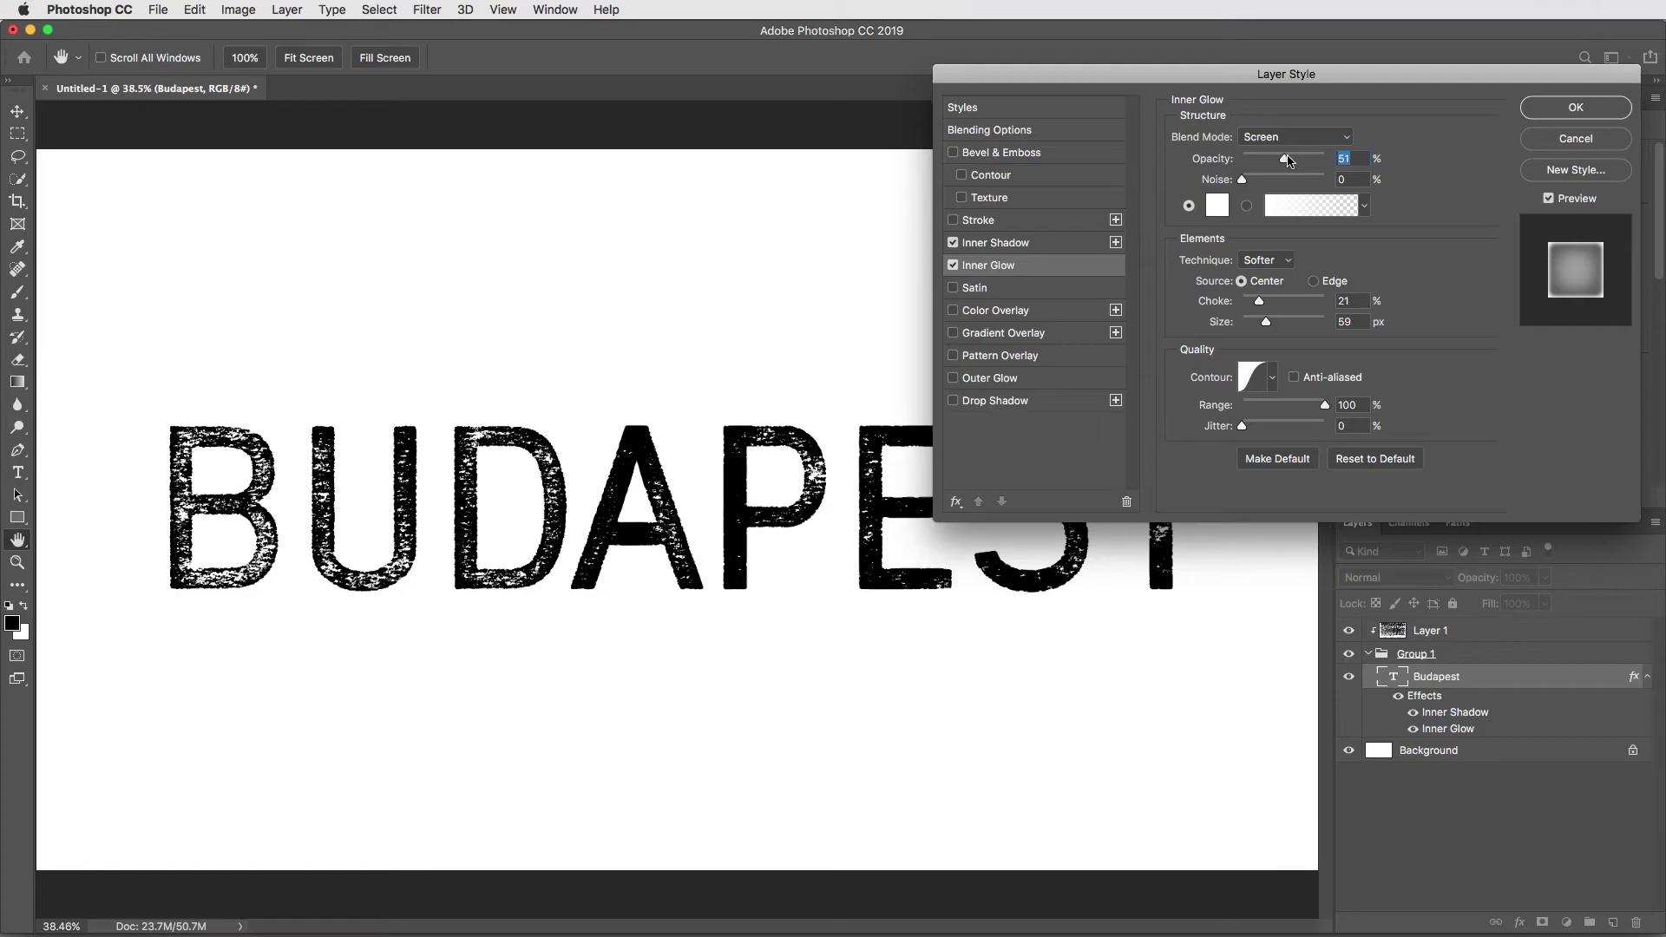
click(1566, 110)
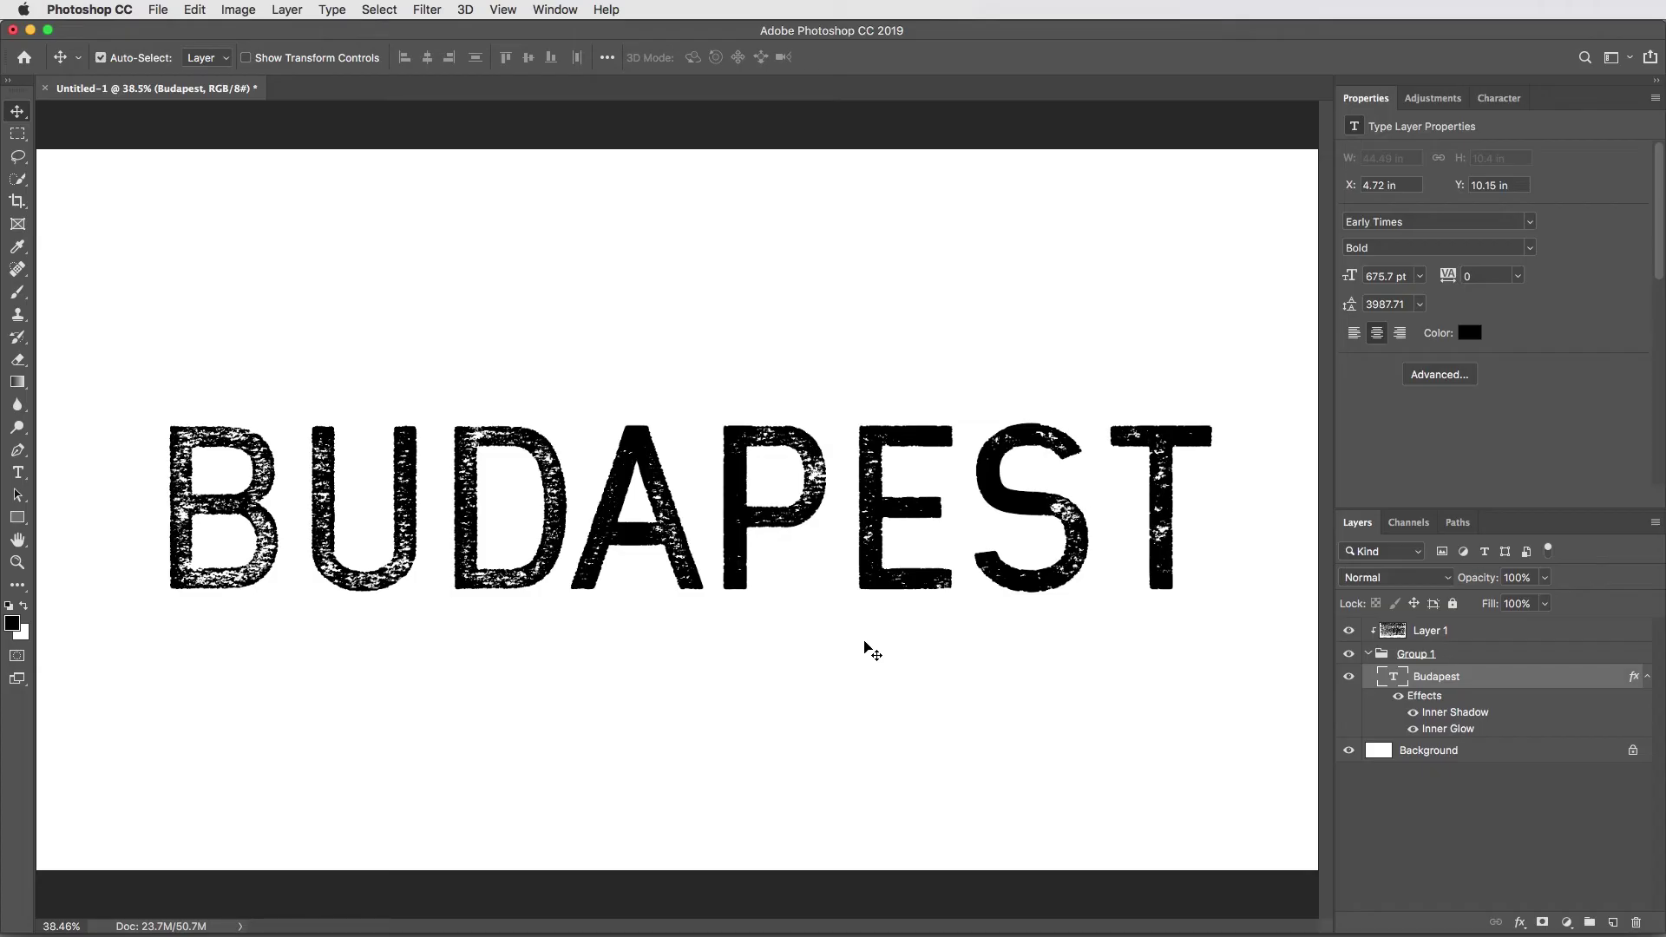
Undo the text resize and font change, then open TextureGuys_Paper_131L.jpg from recent files
key(super+shift+t)
key(super+z)
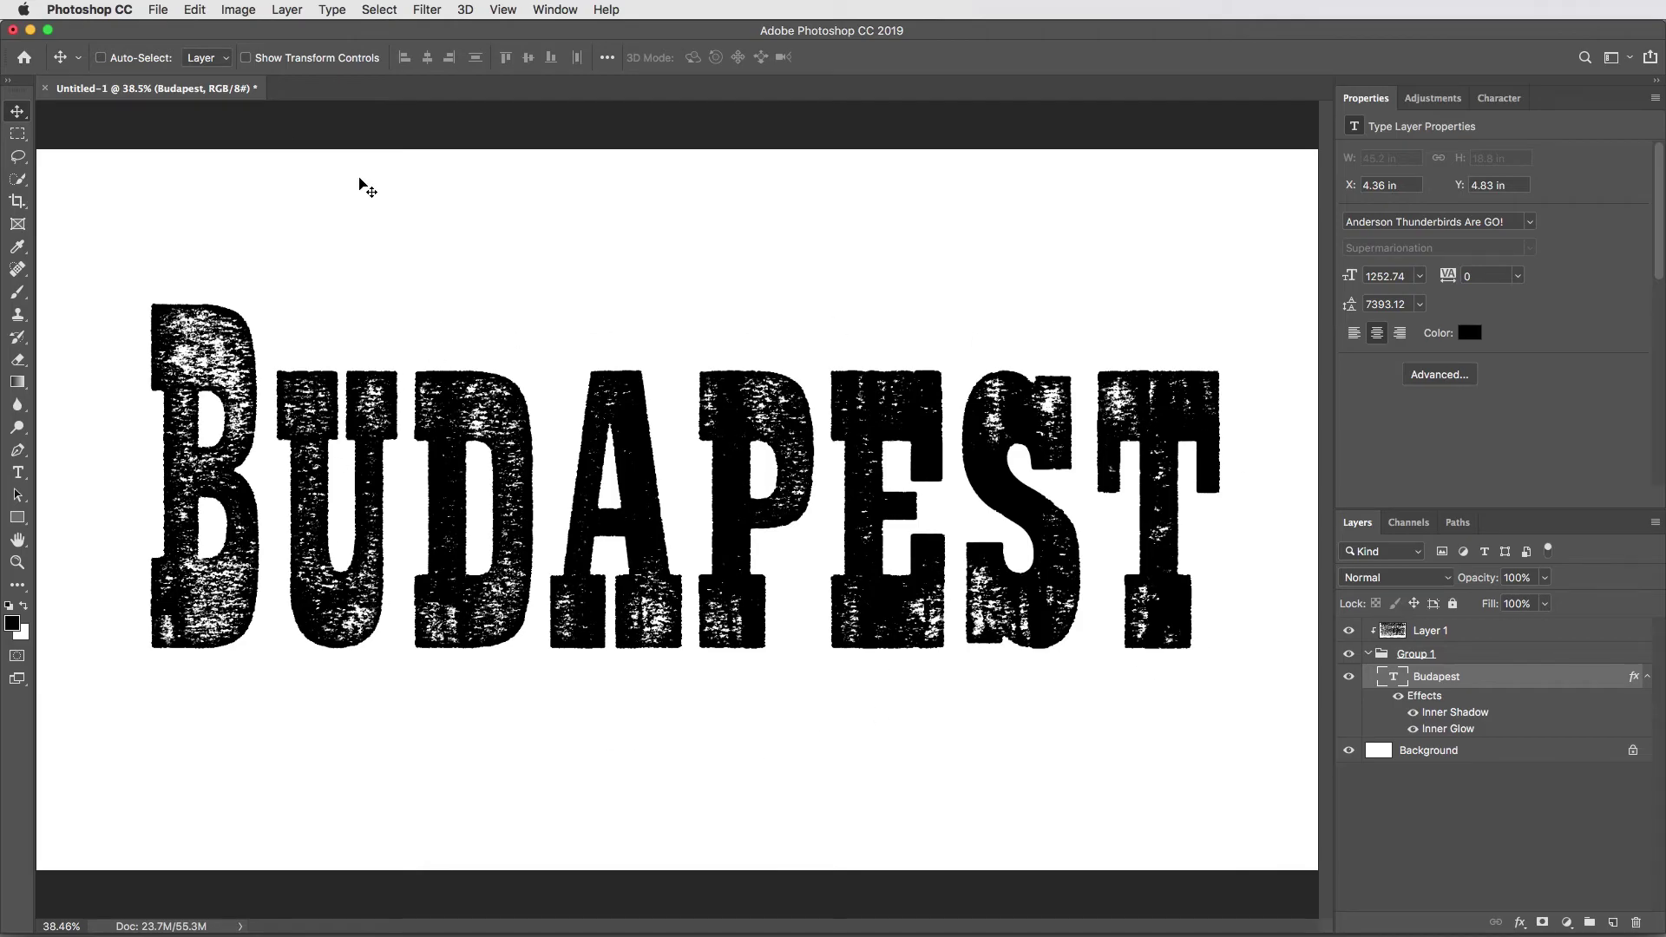
click(158, 9)
mouse_move(193, 97)
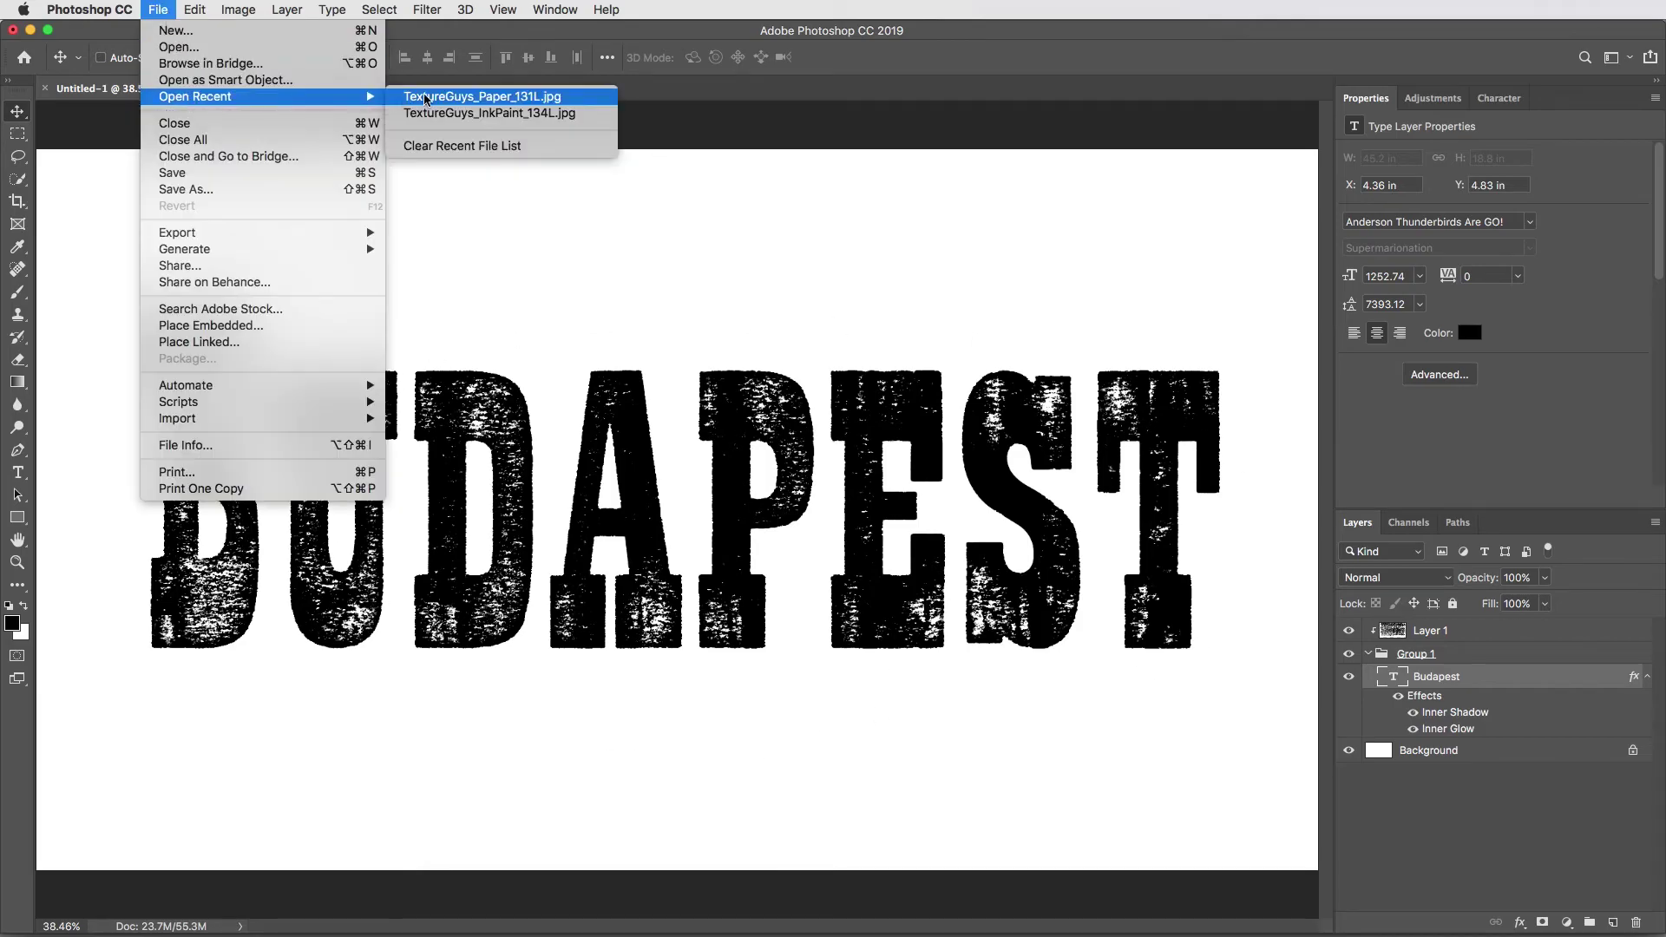
click(460, 101)
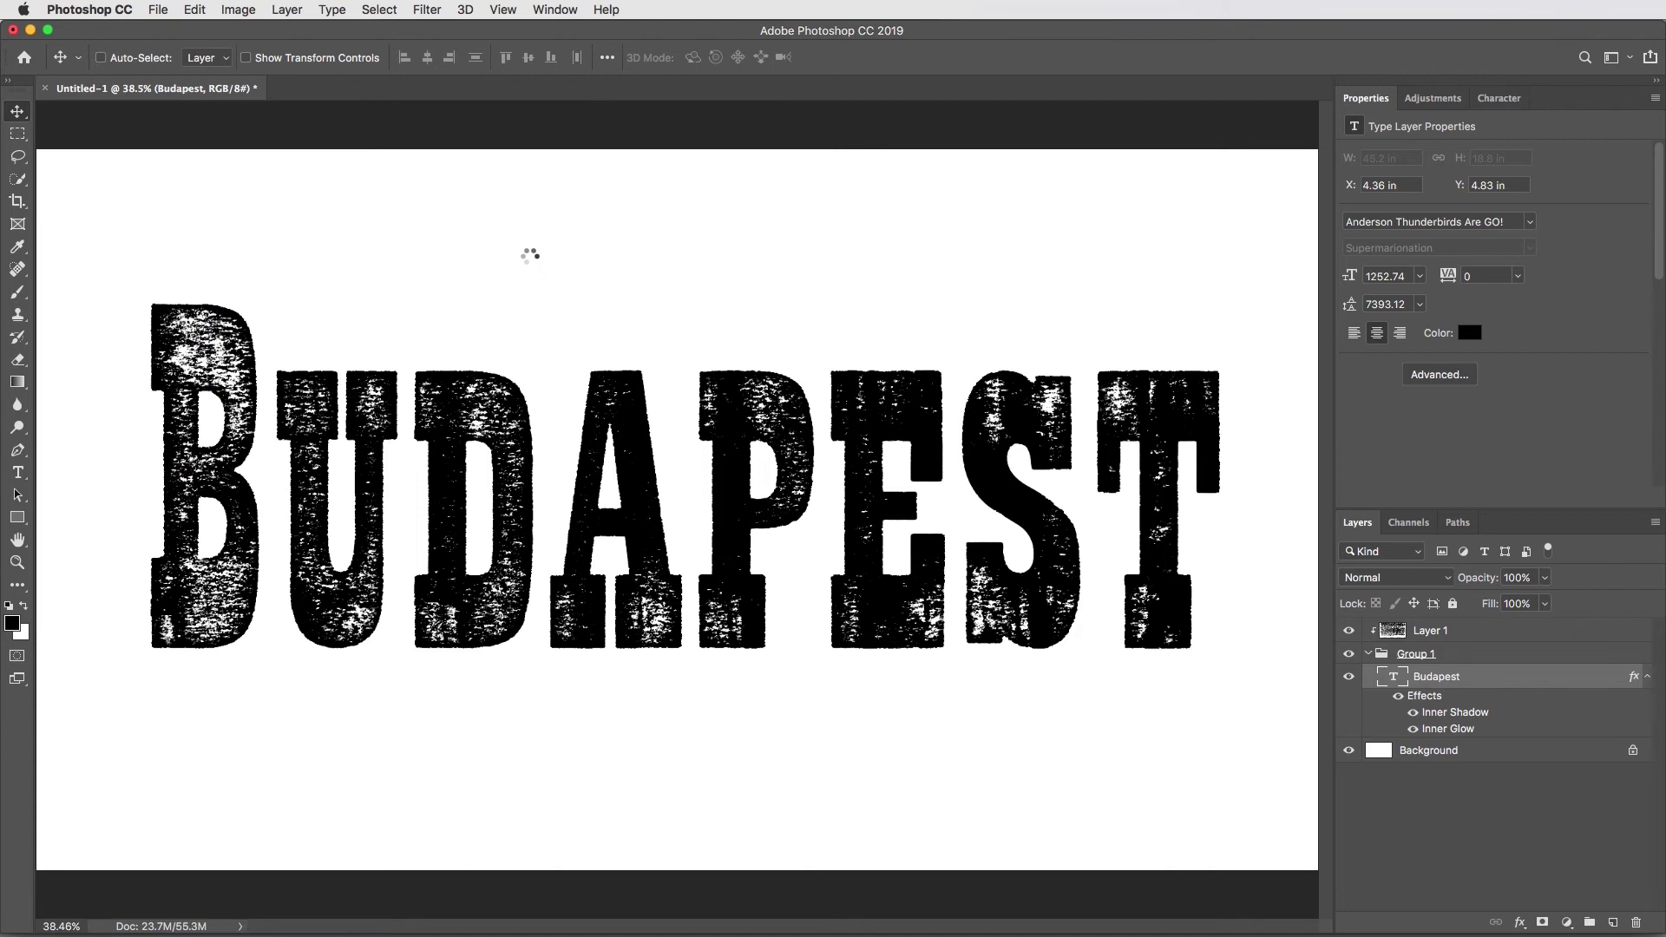
Select the entire paper texture and close the file
key(super+plus)
key(super+plus)
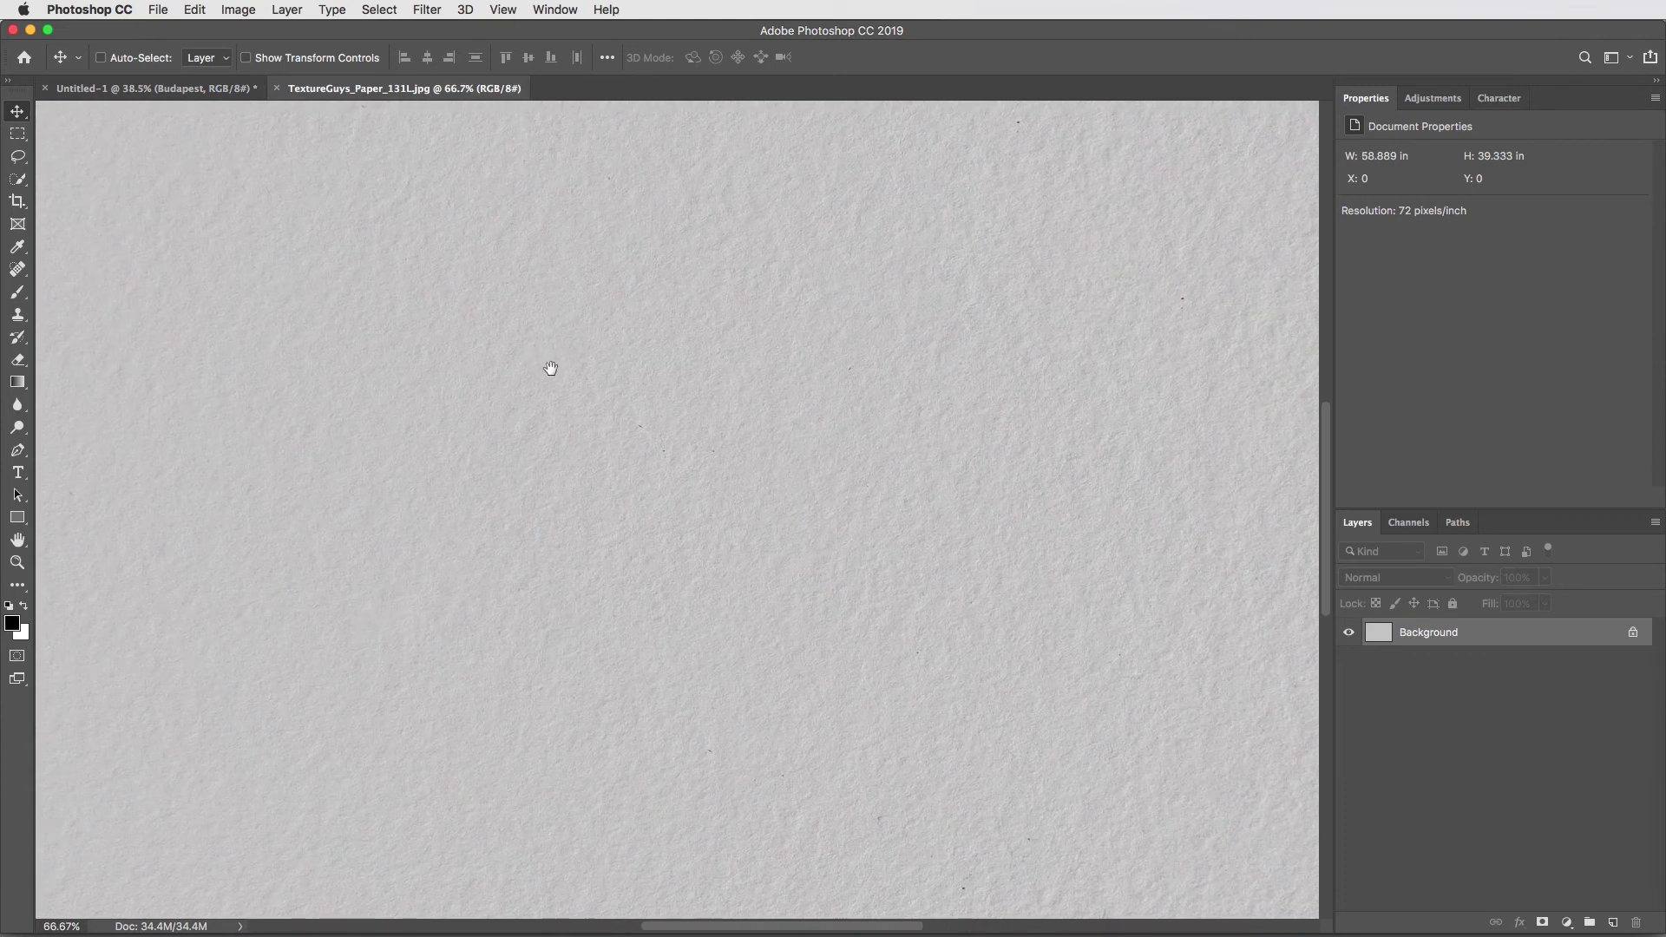
key(super+0)
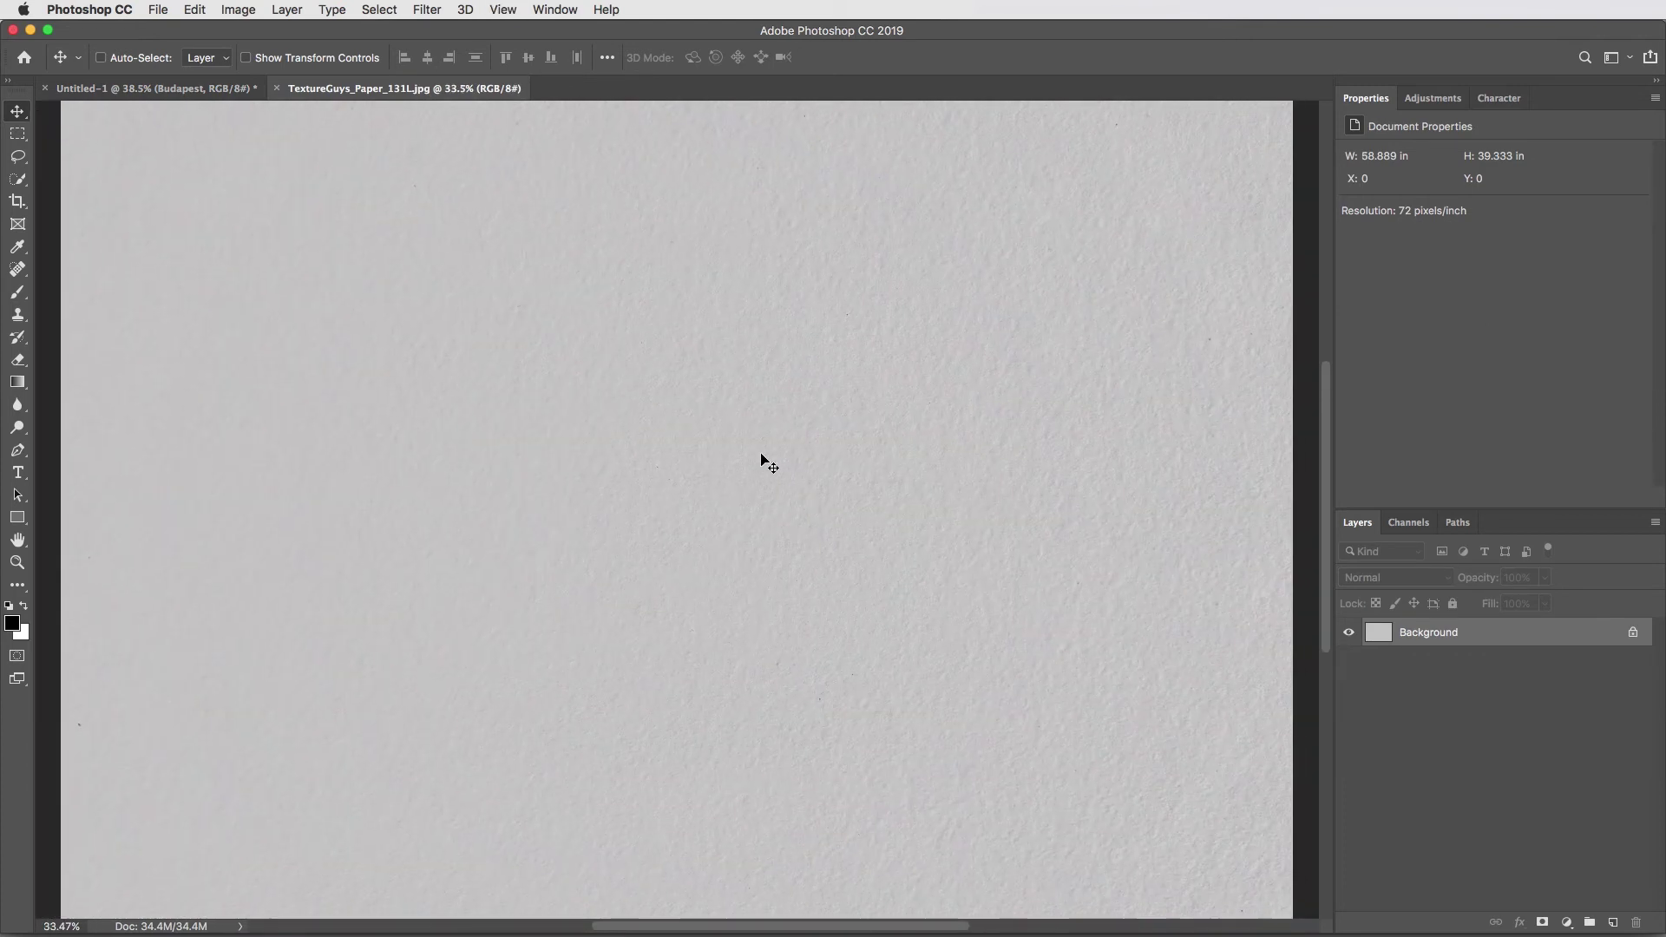
key(super+a)
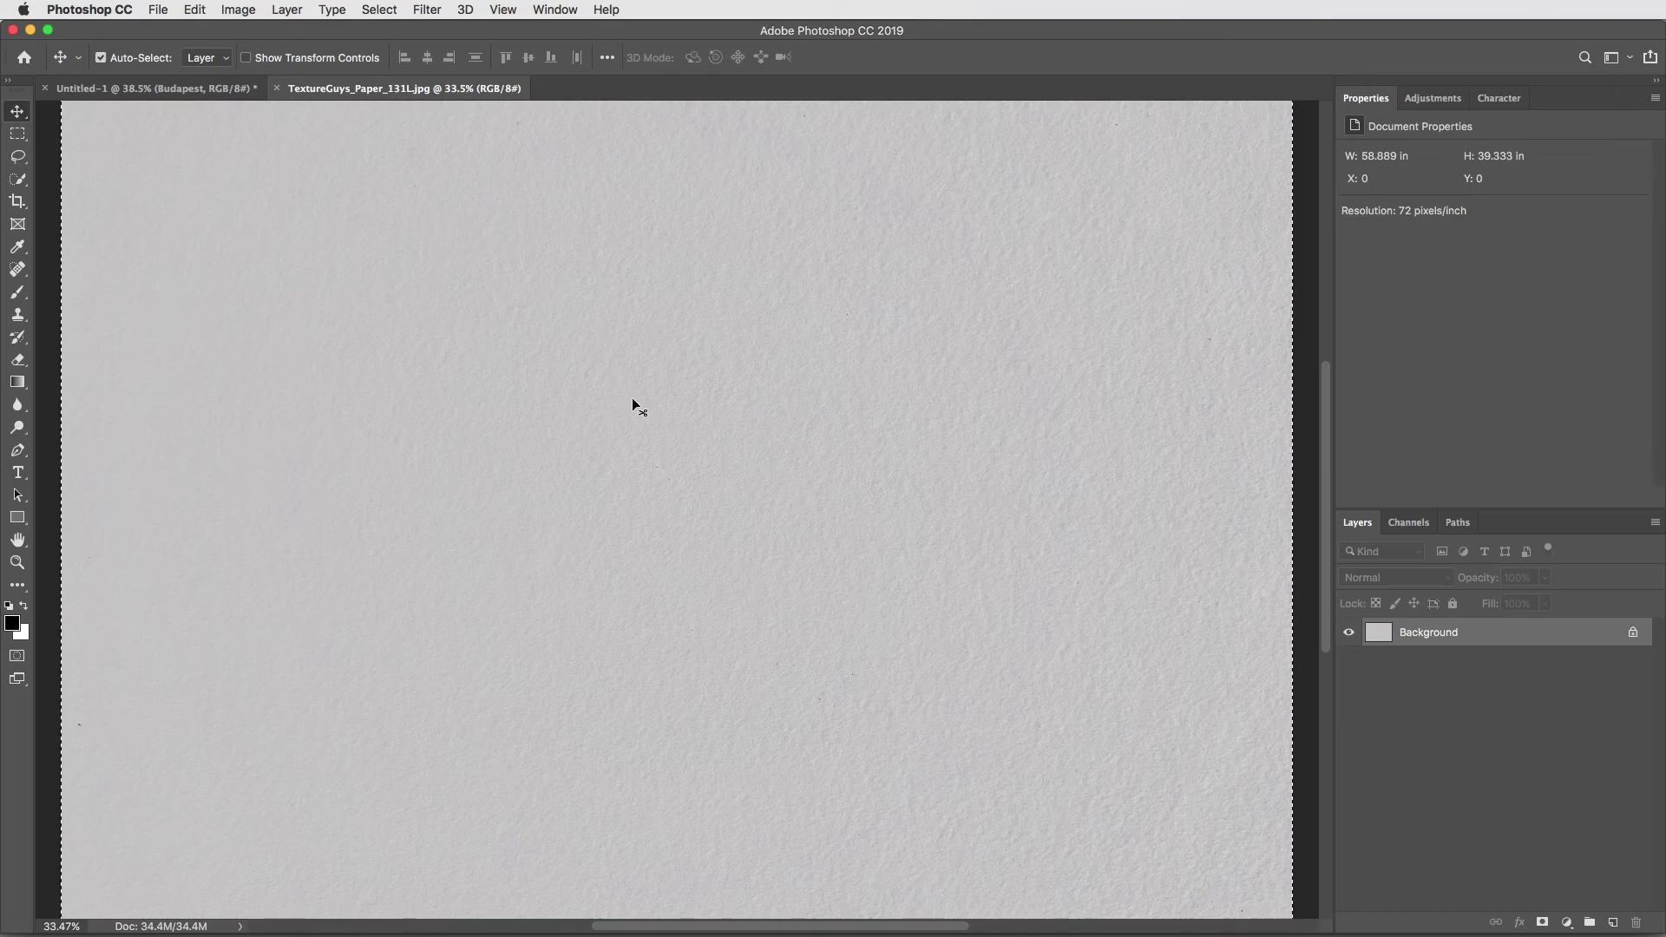
key(super+w)
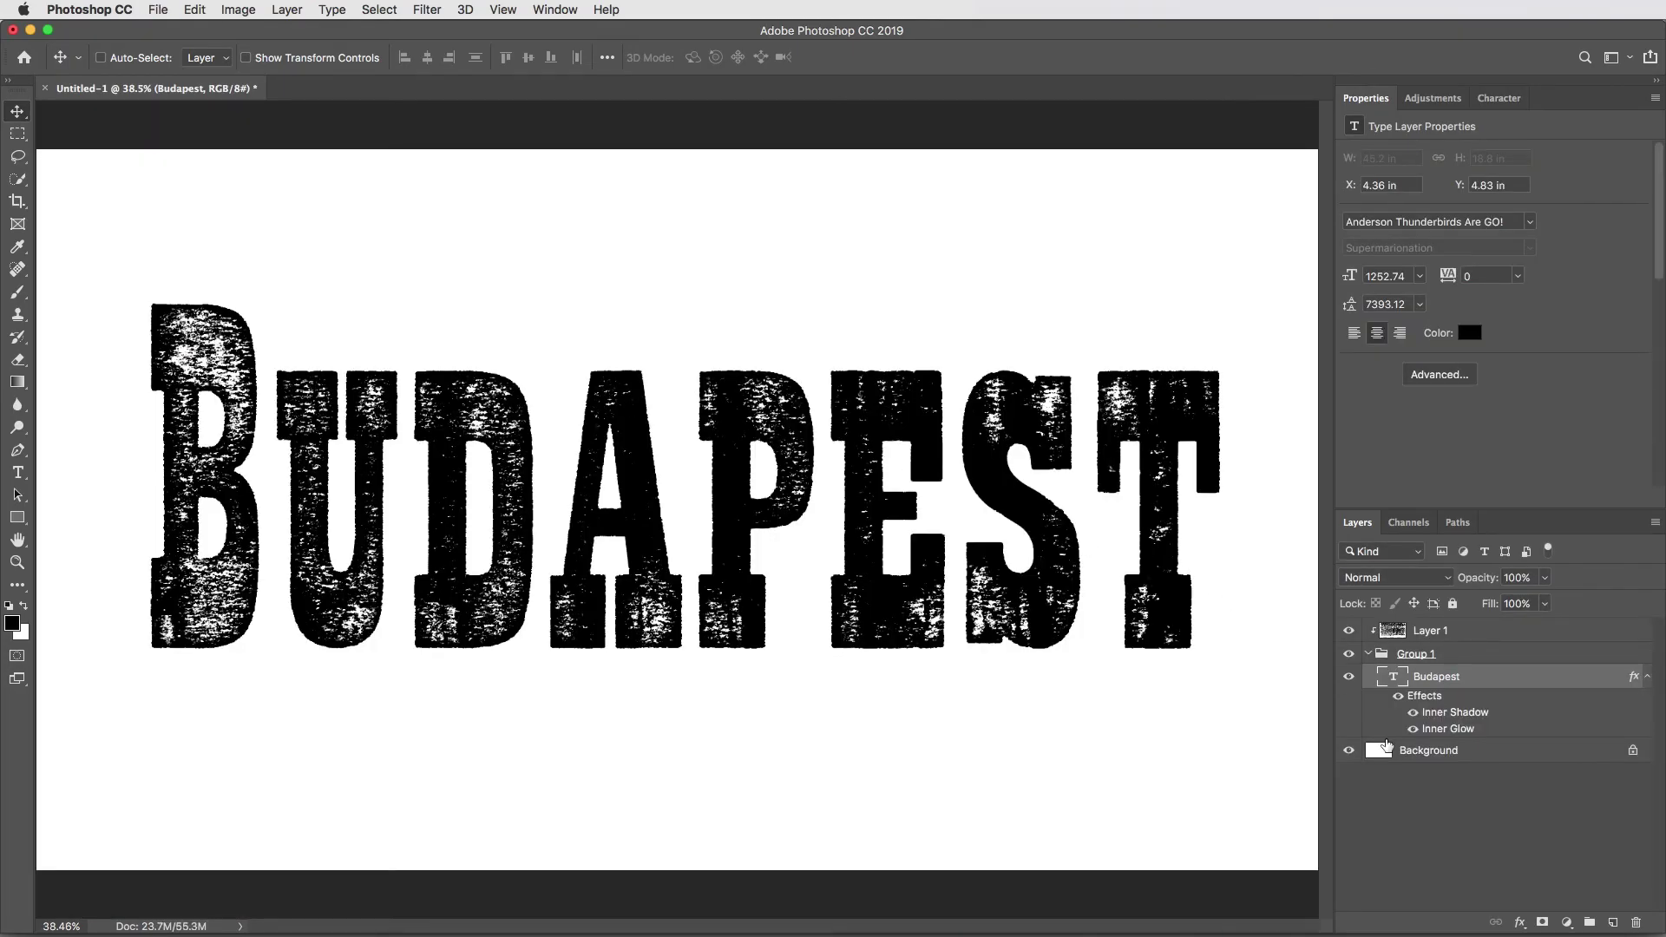
Paste the paper texture as Layer 2 above Background and set Group 1 to Multiply
click(1387, 750)
key(super+v)
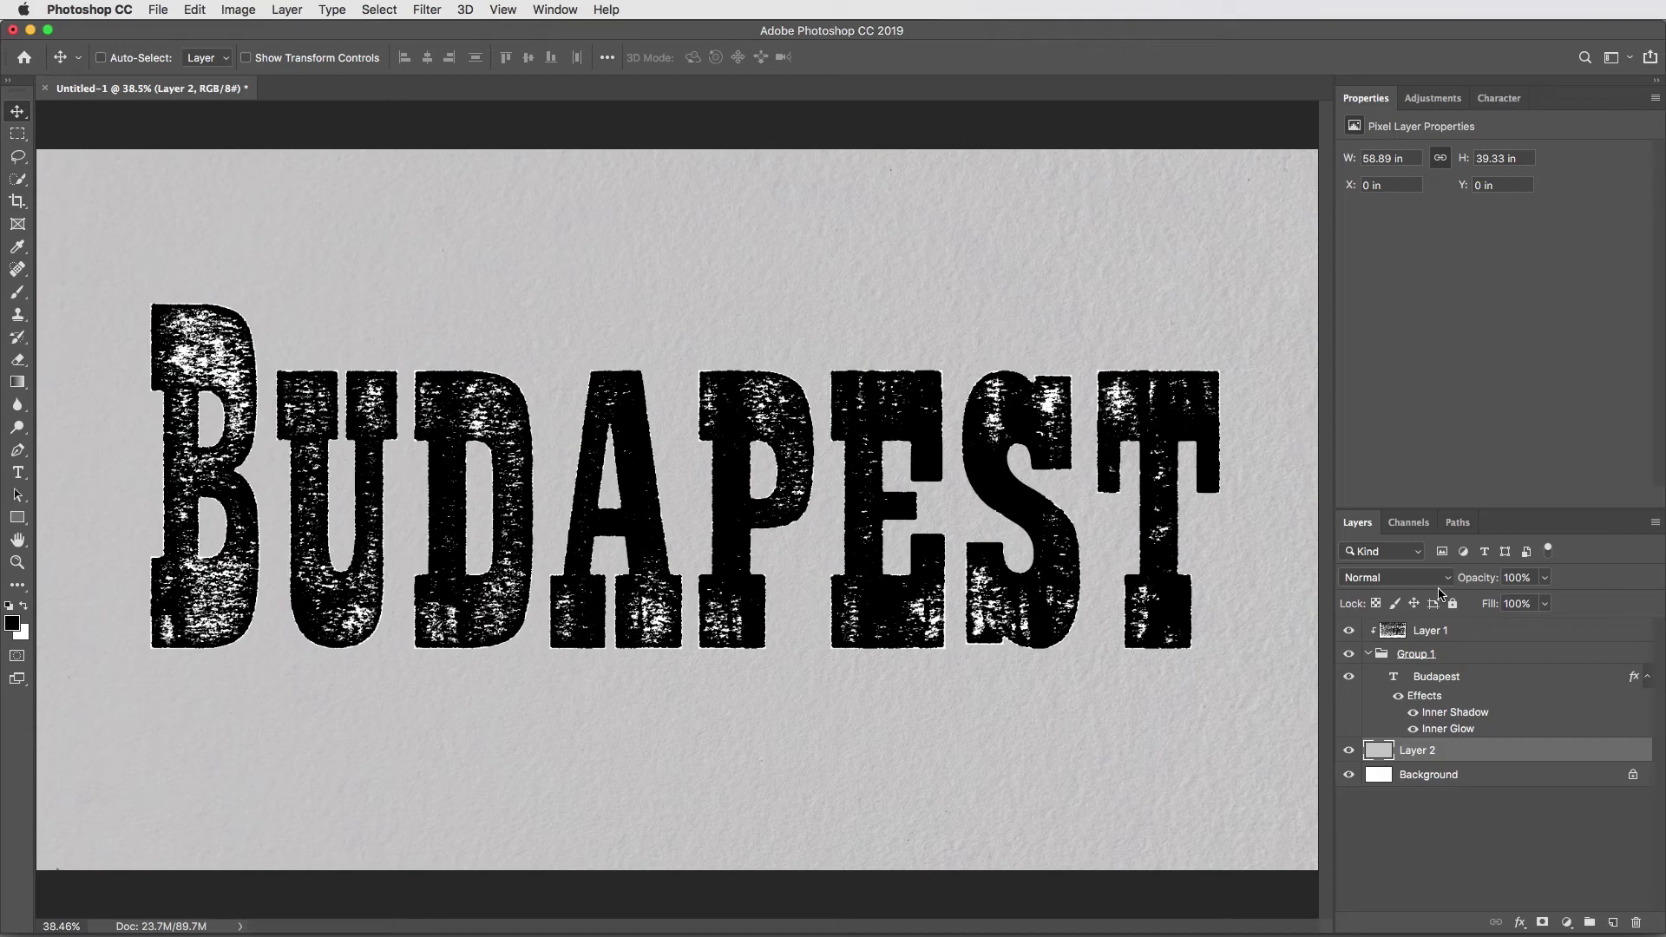
click(1456, 659)
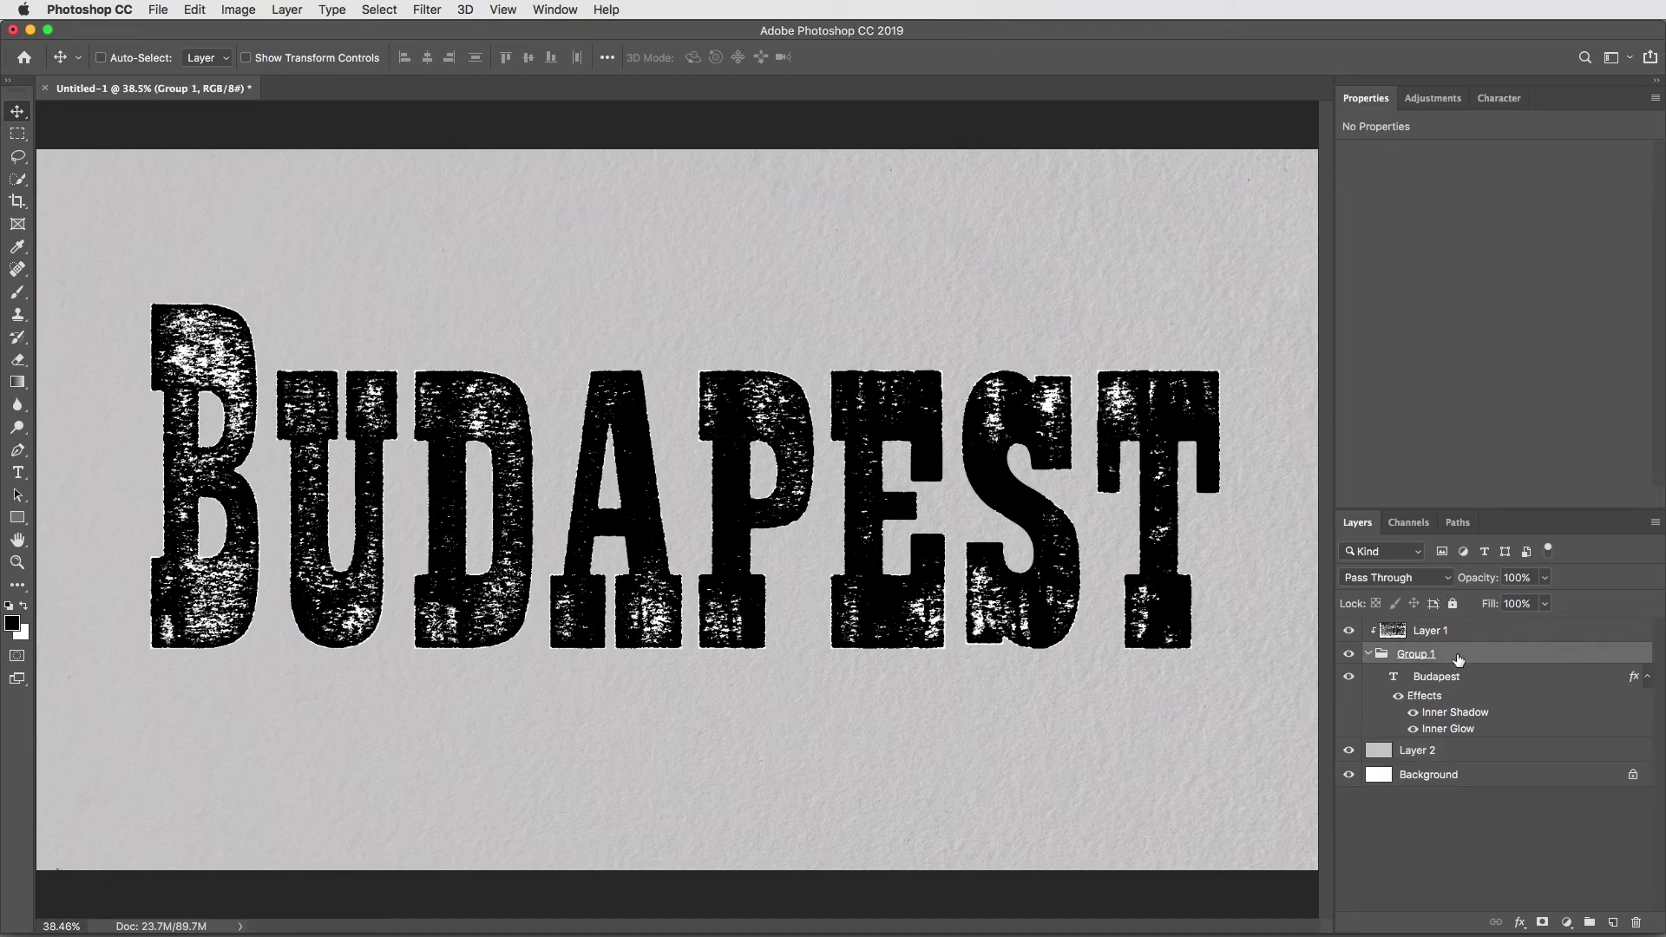
click(1427, 578)
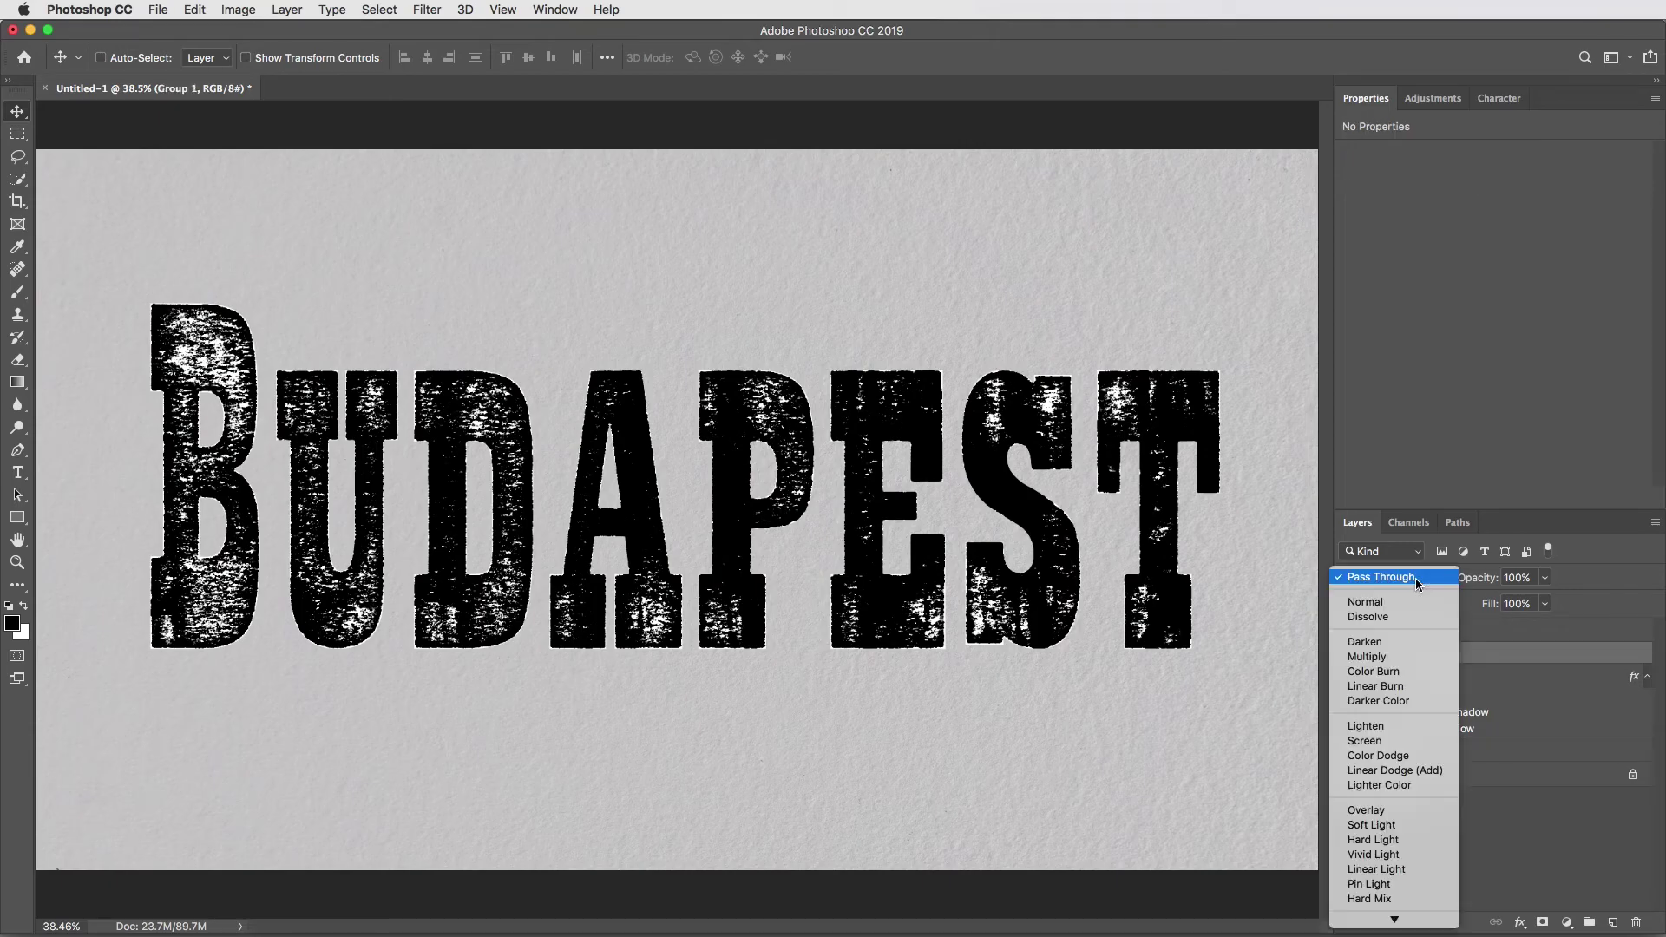
click(1388, 659)
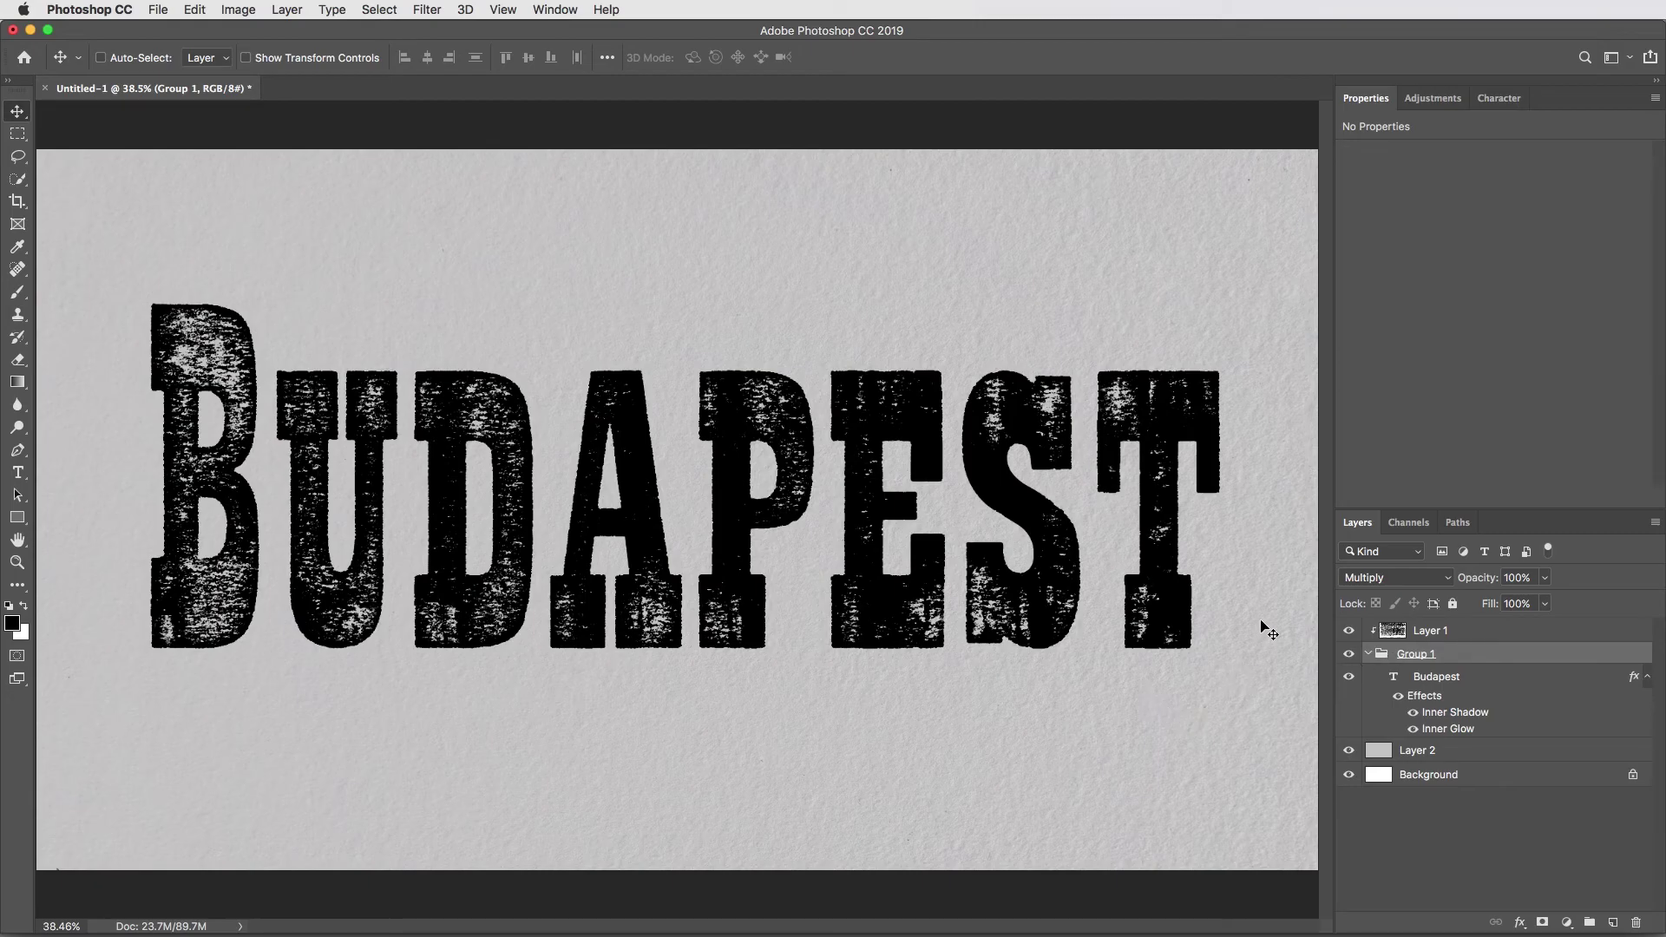
Split Group 1's Underlying Layer Blend If white slider at 190 so paper grain shows through
right_click(1466, 658)
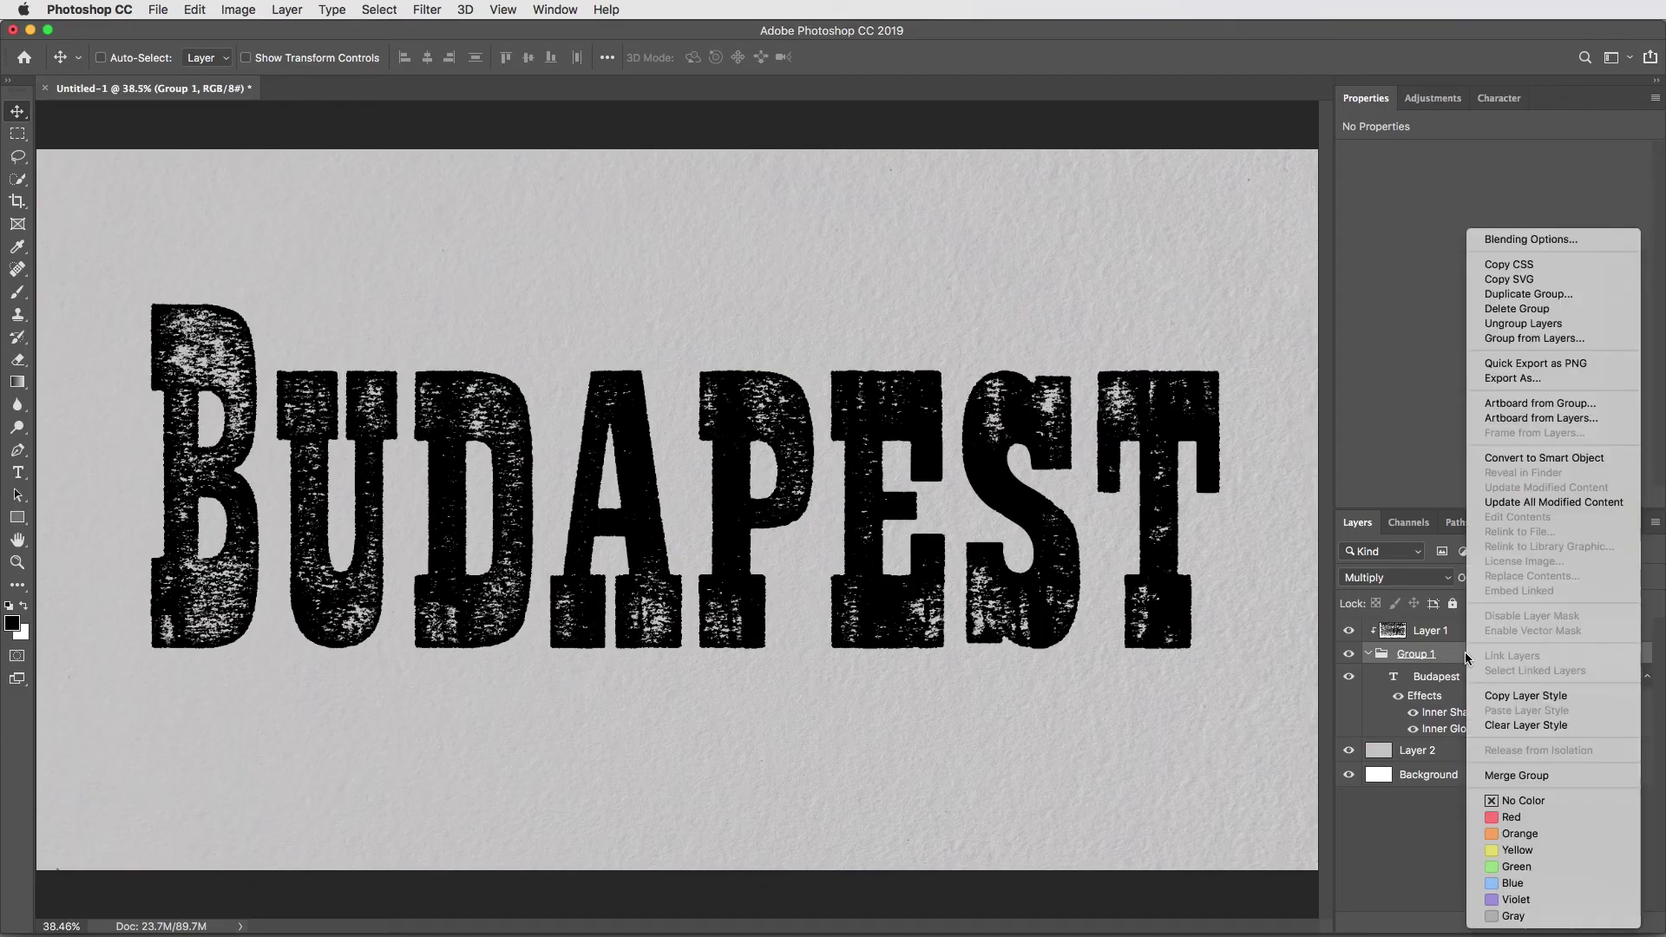
click(1535, 244)
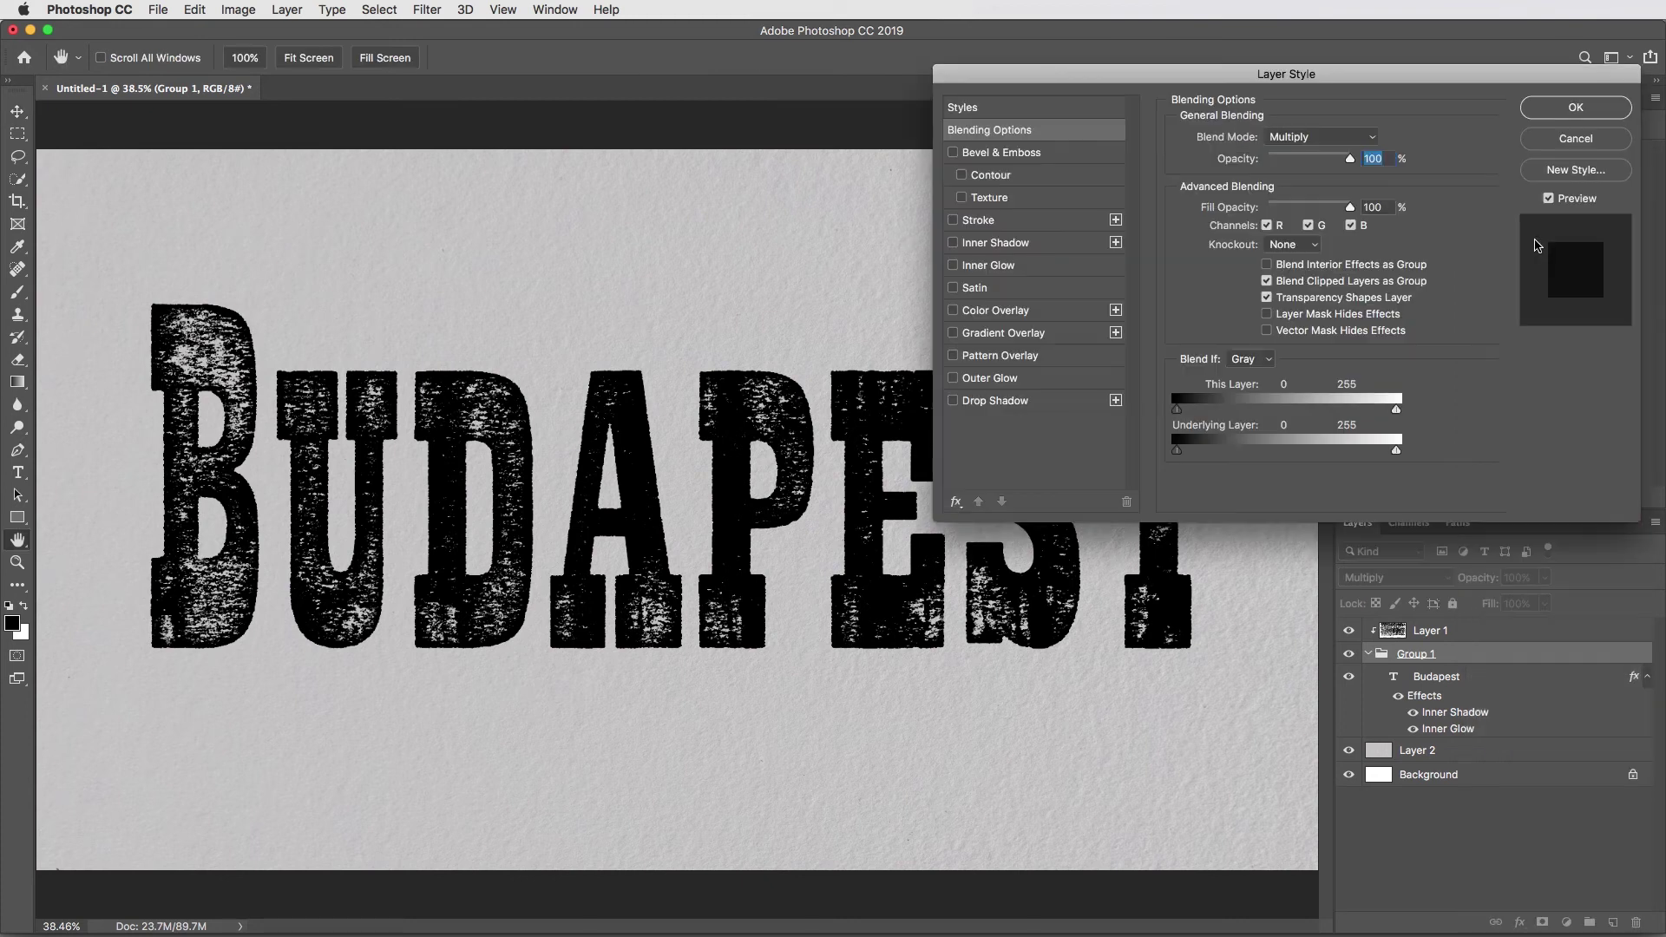
drag(1349, 69, 1298, 78)
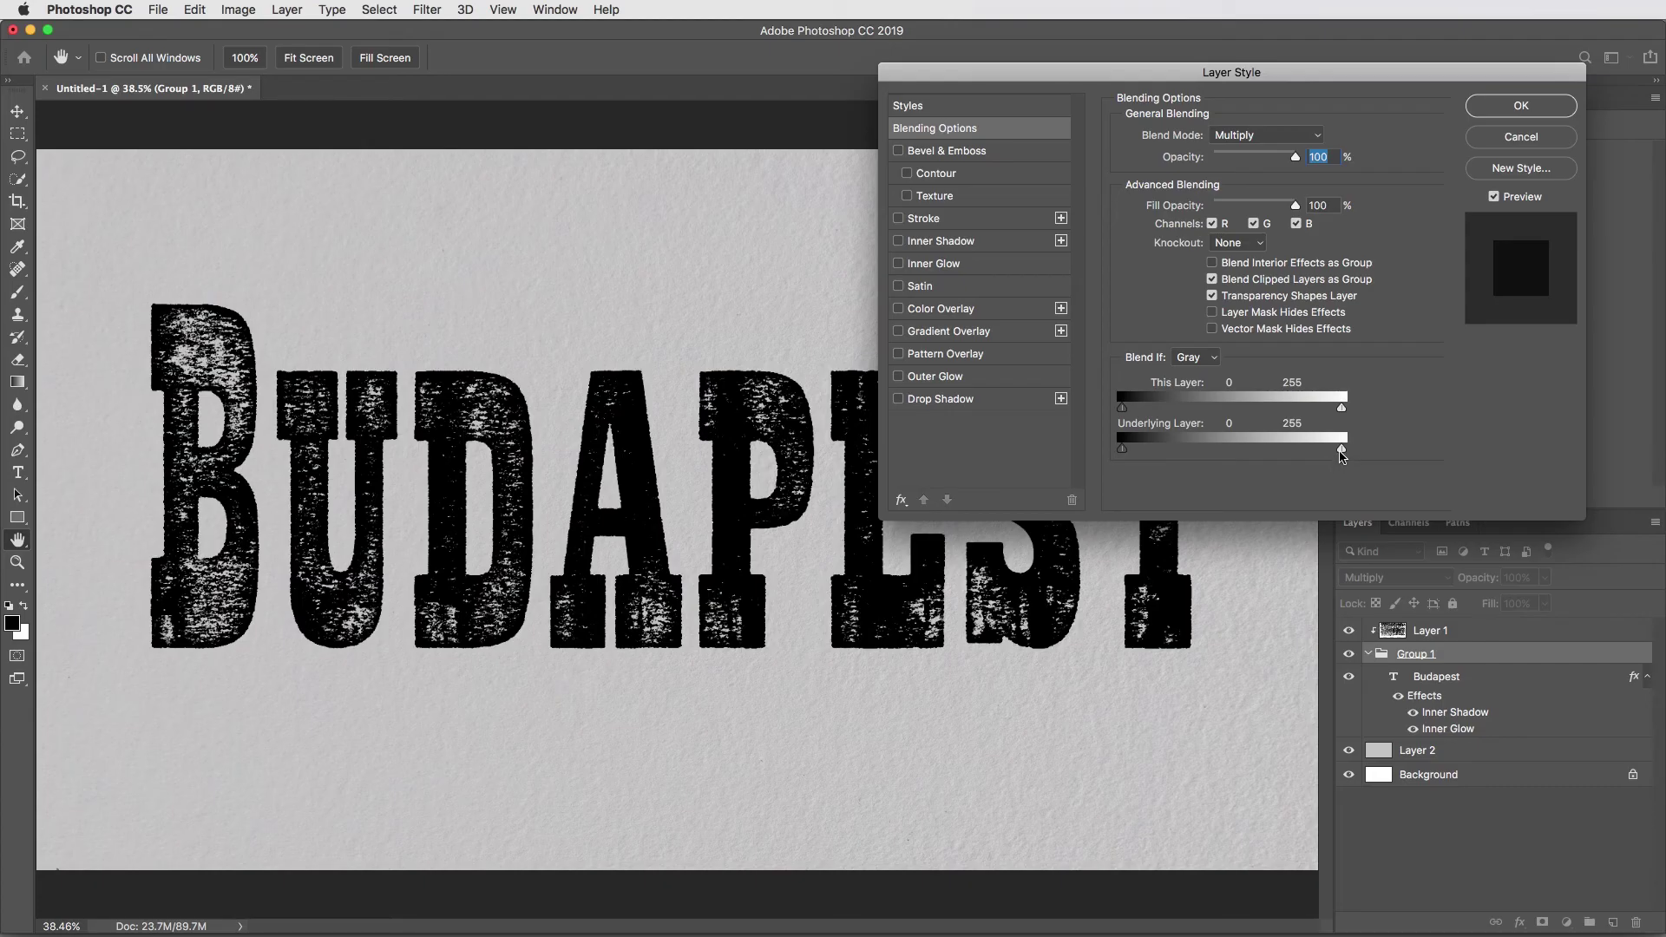
key(alt)
drag(1341, 451, 1288, 455)
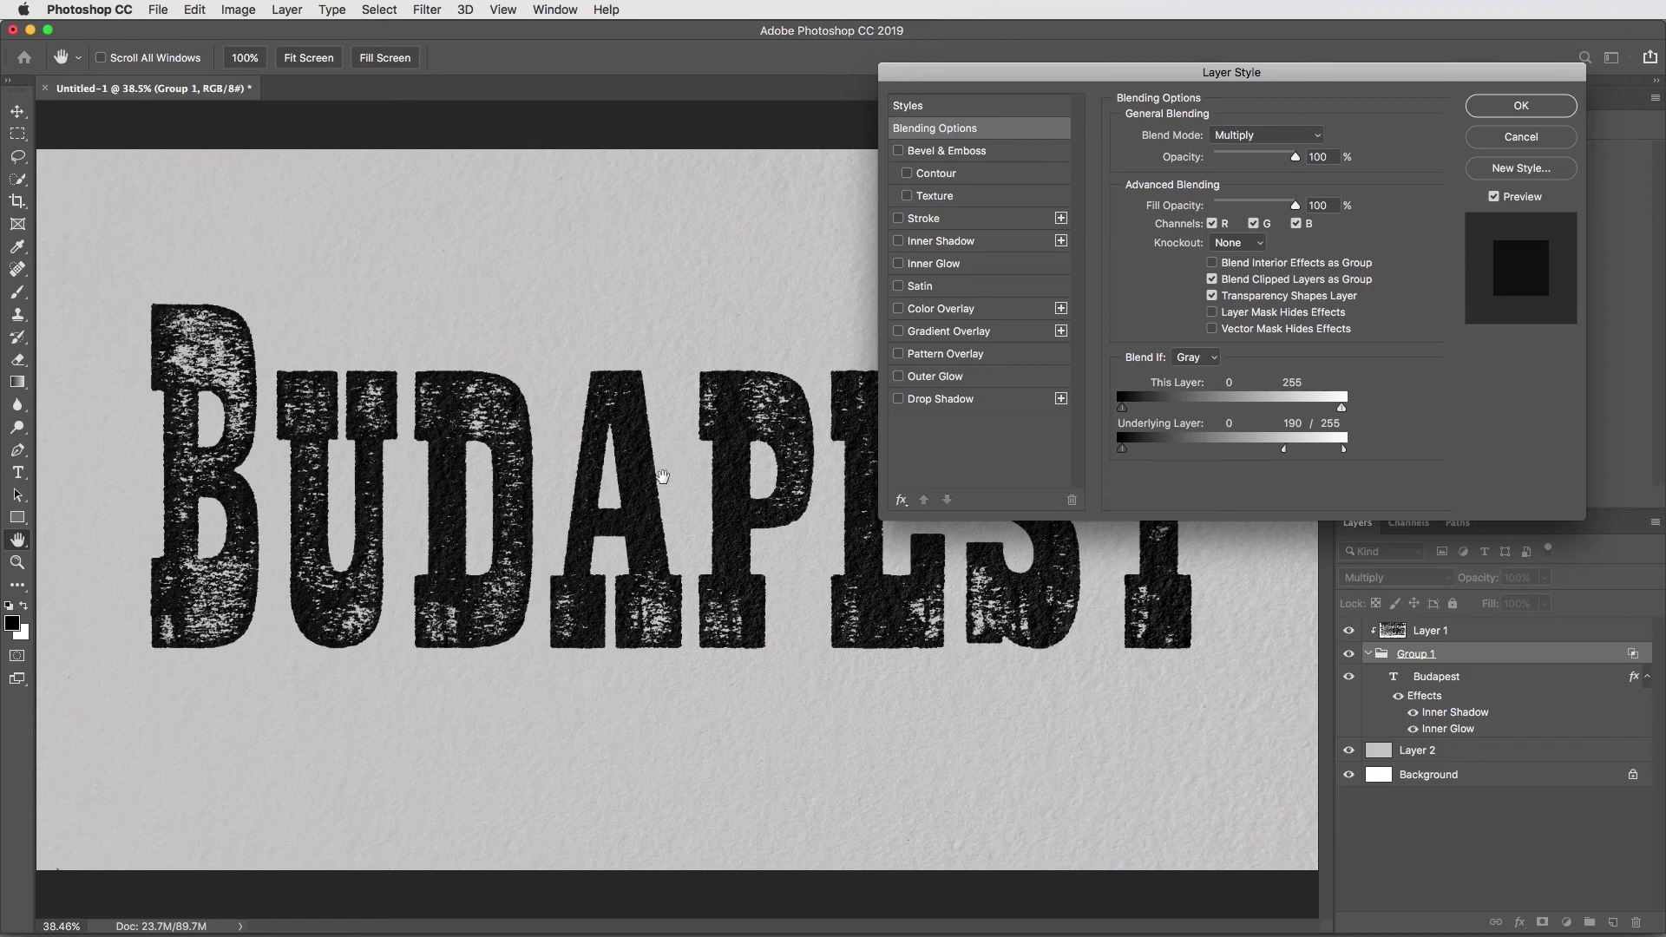
super+click(665, 488)
super+click(665, 489)
scroll(616, 498, left, 10)
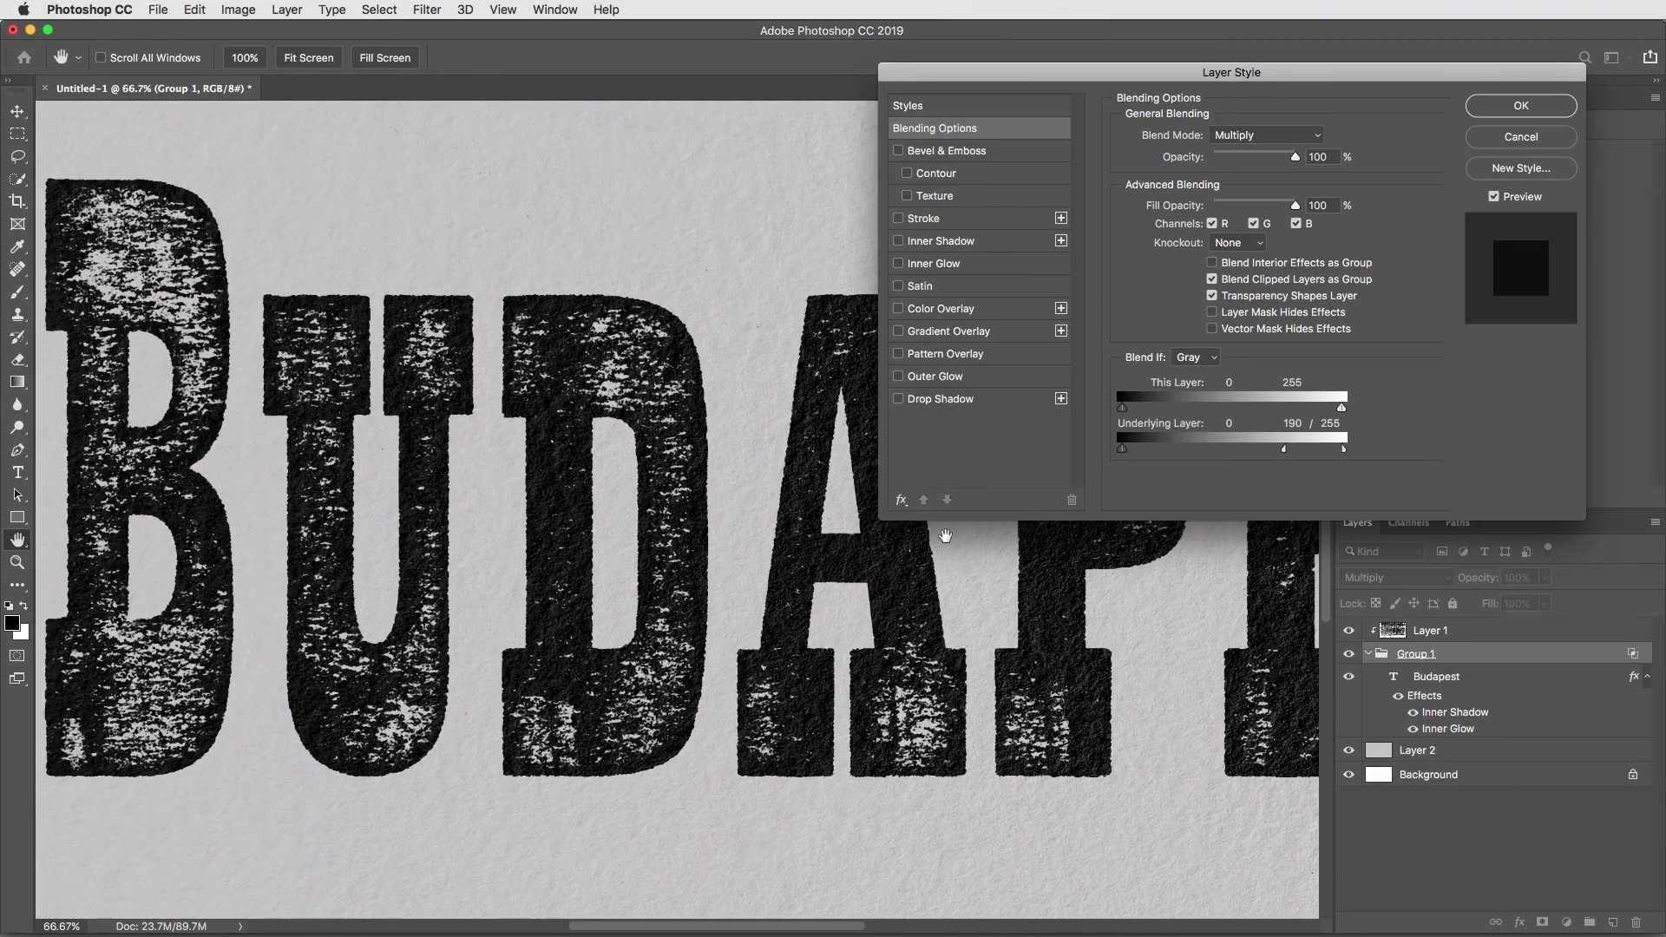
scroll(694, 585, right, 10)
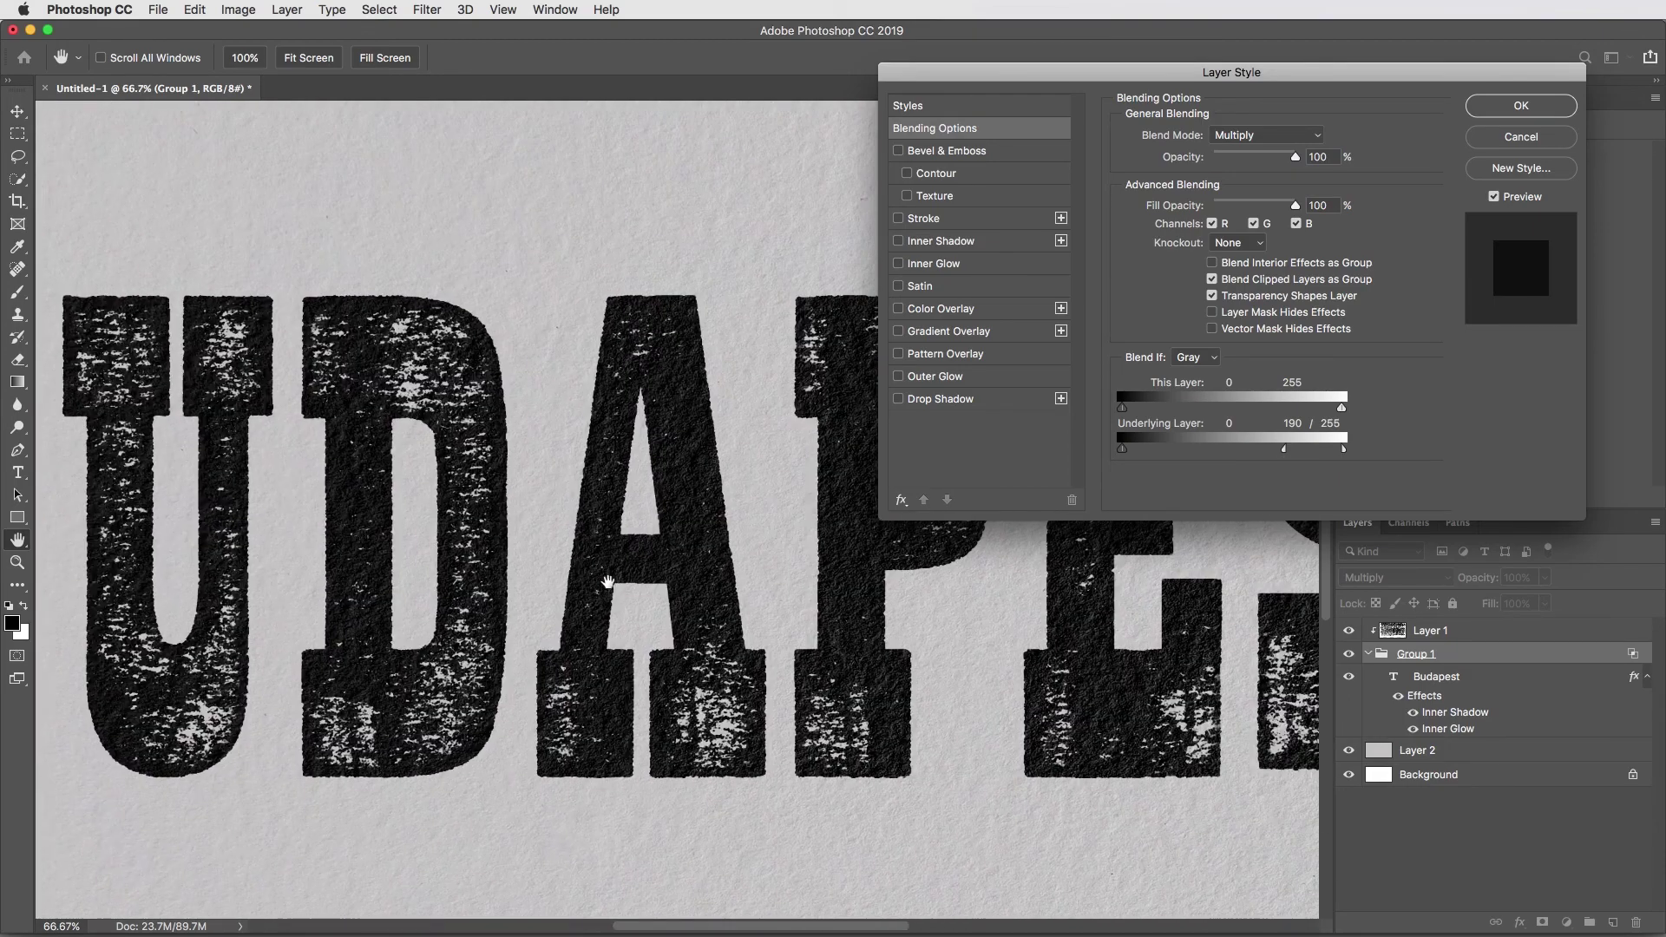
alt+super+click(696, 588)
alt+super+click(696, 589)
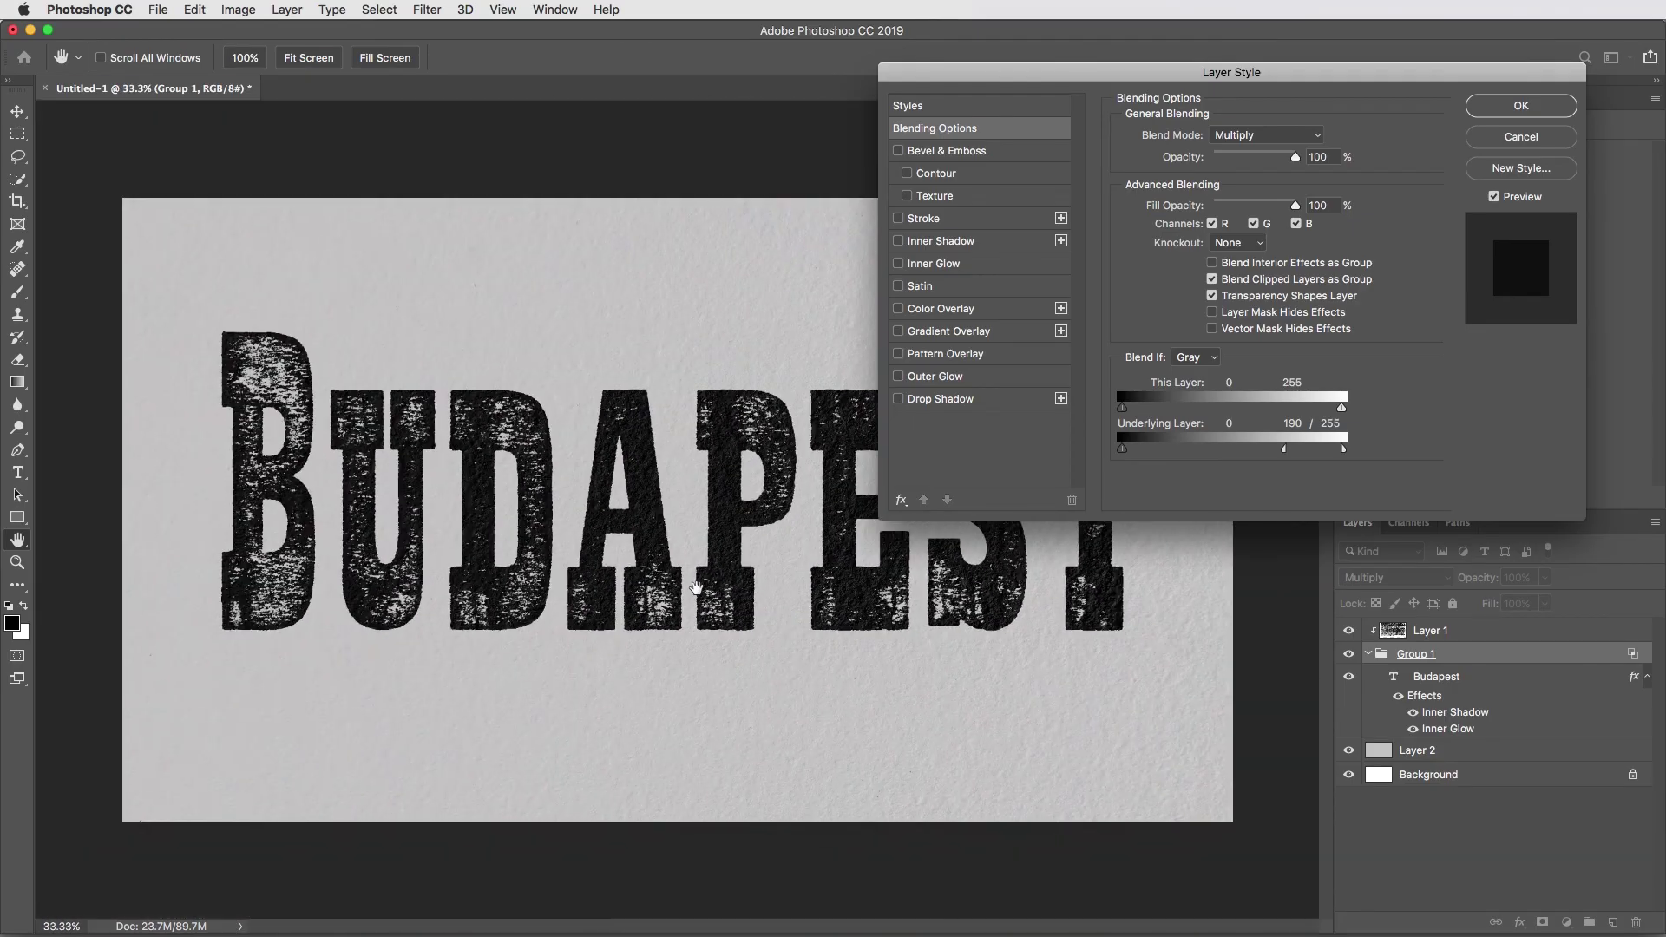
click(1505, 107)
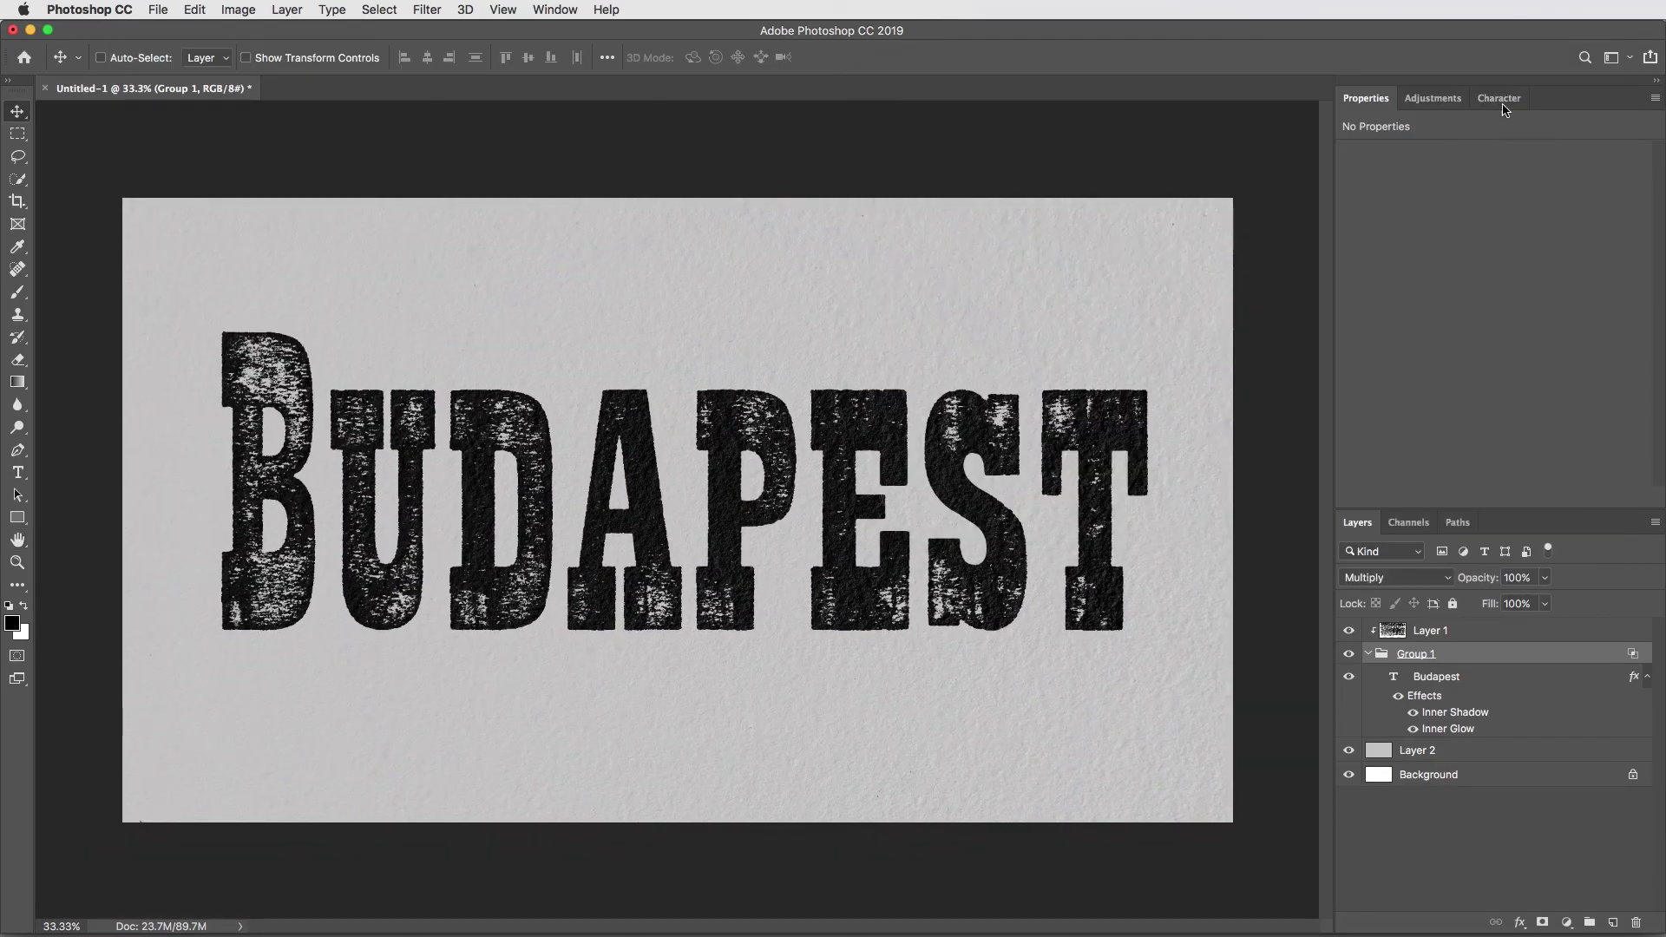
Add a Levels adjustment above Layer 1 with the white input point at 220
scroll(1092, 252, up, 2)
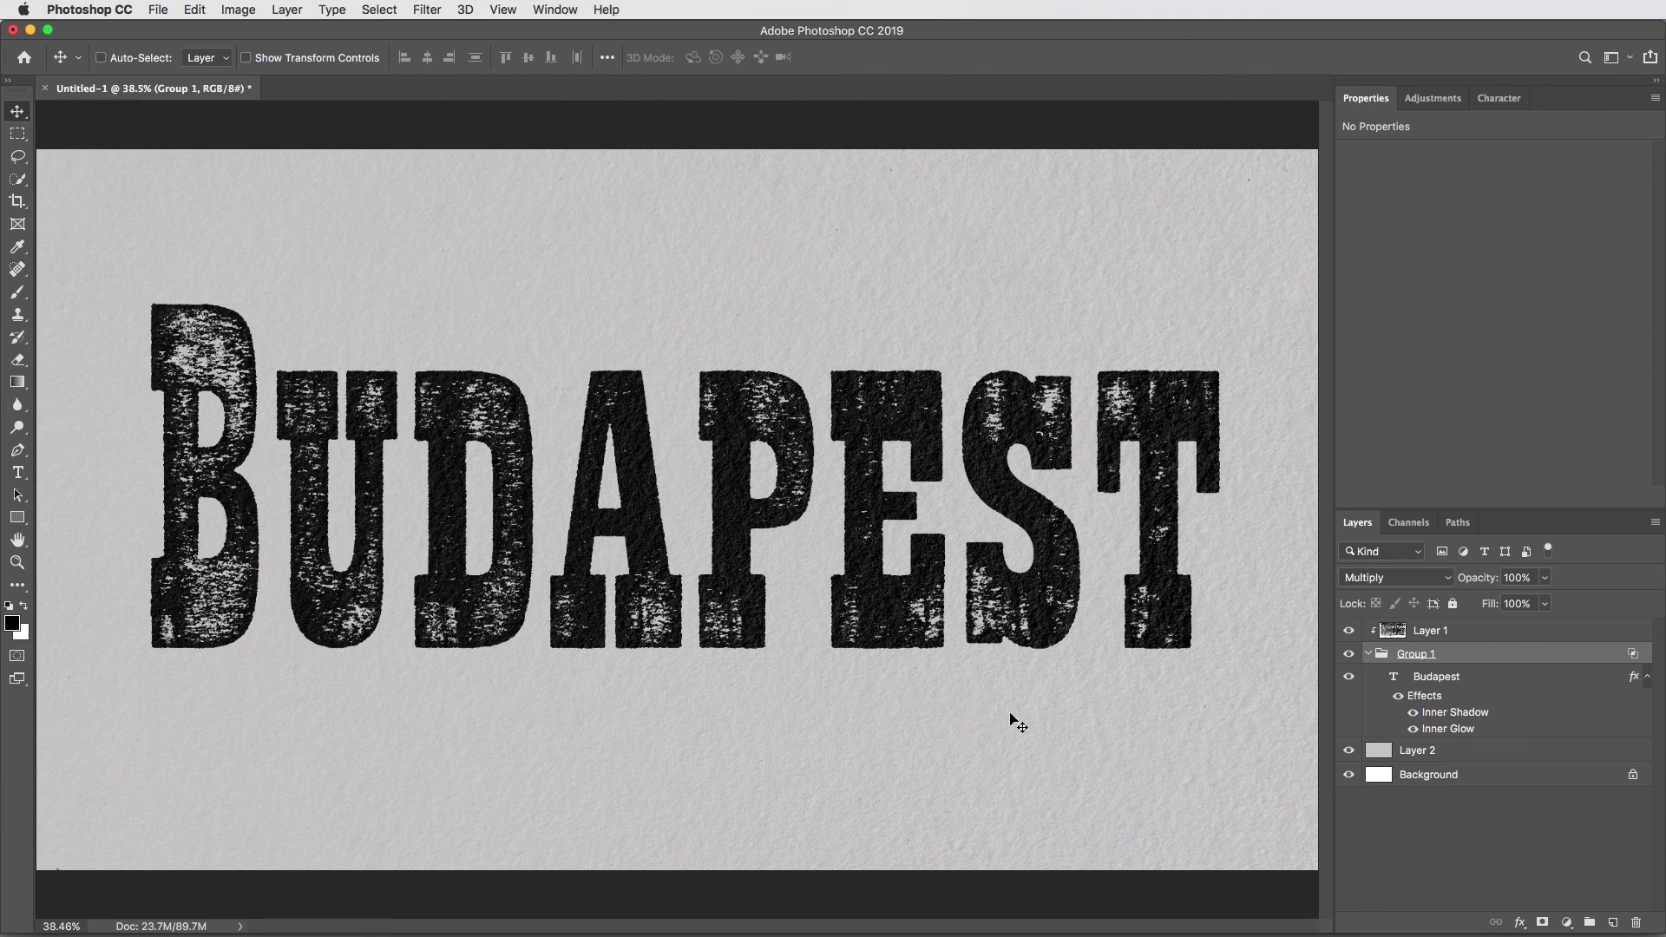
click(1474, 632)
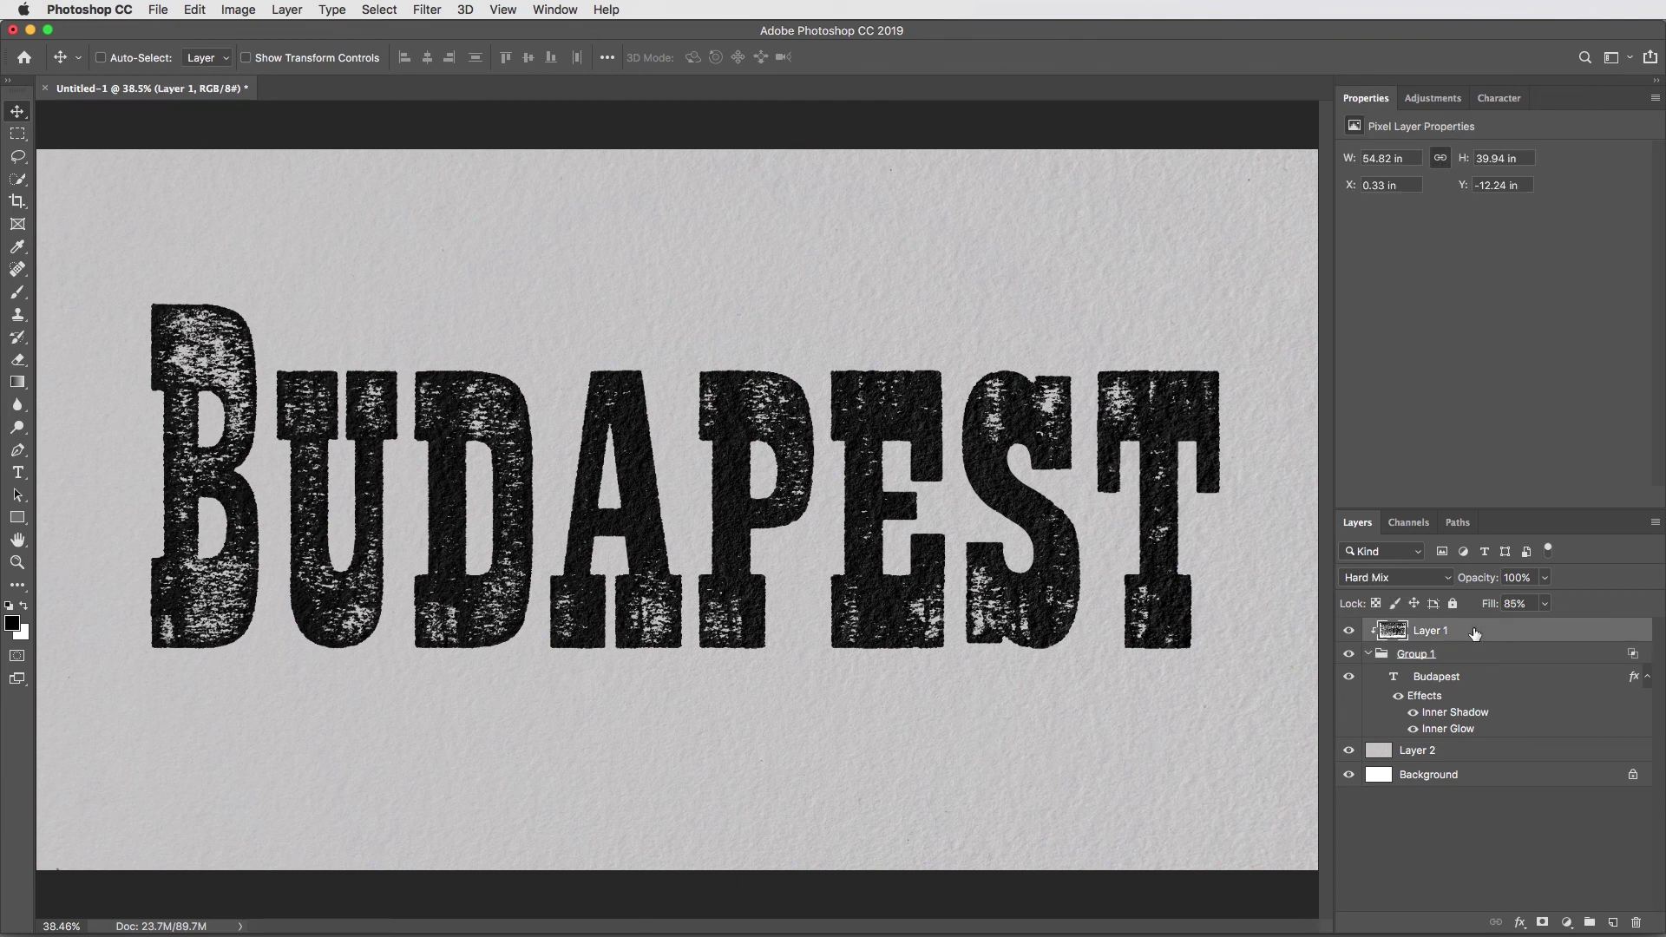
click(1567, 924)
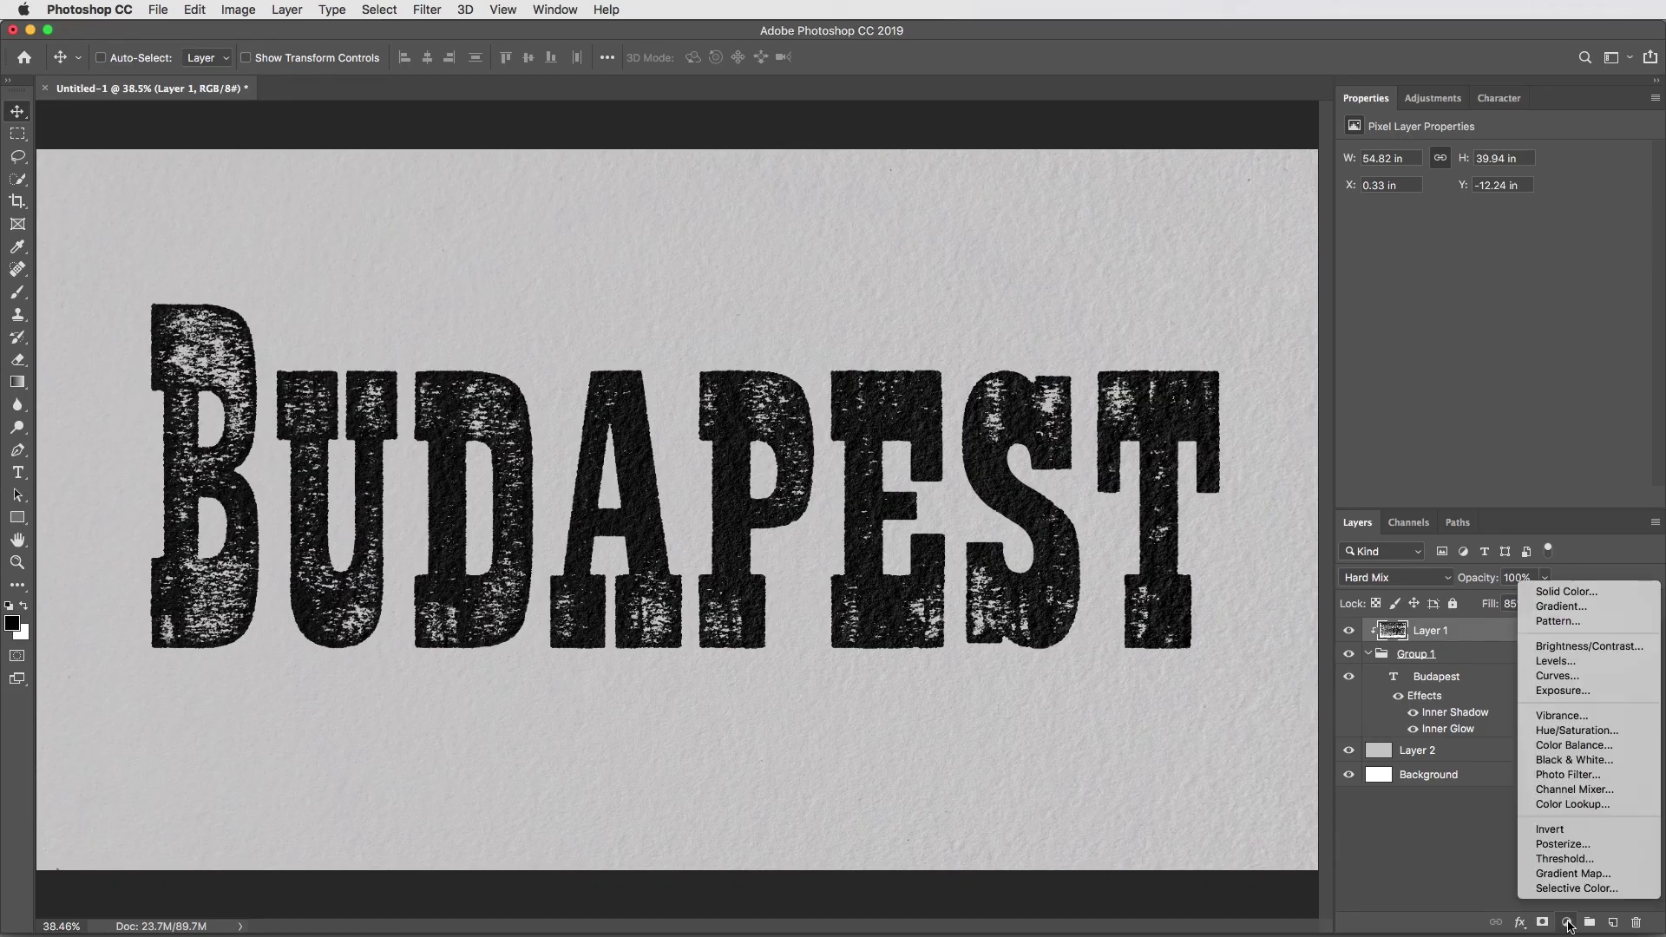
click(1553, 662)
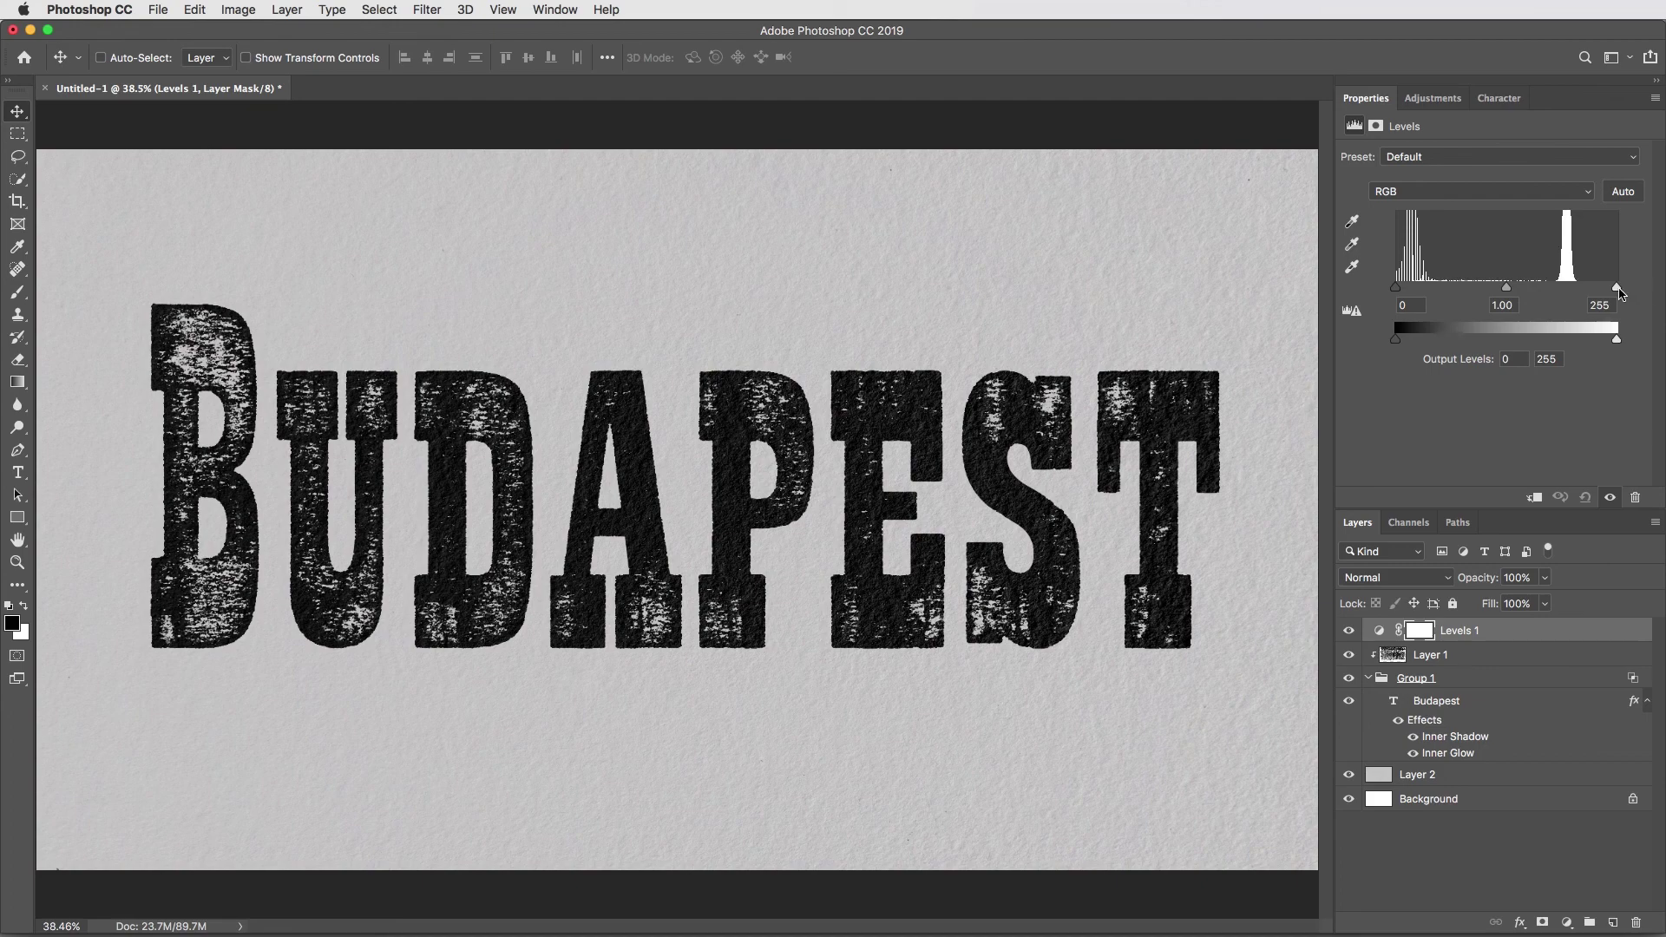
drag(1617, 292, 1594, 292)
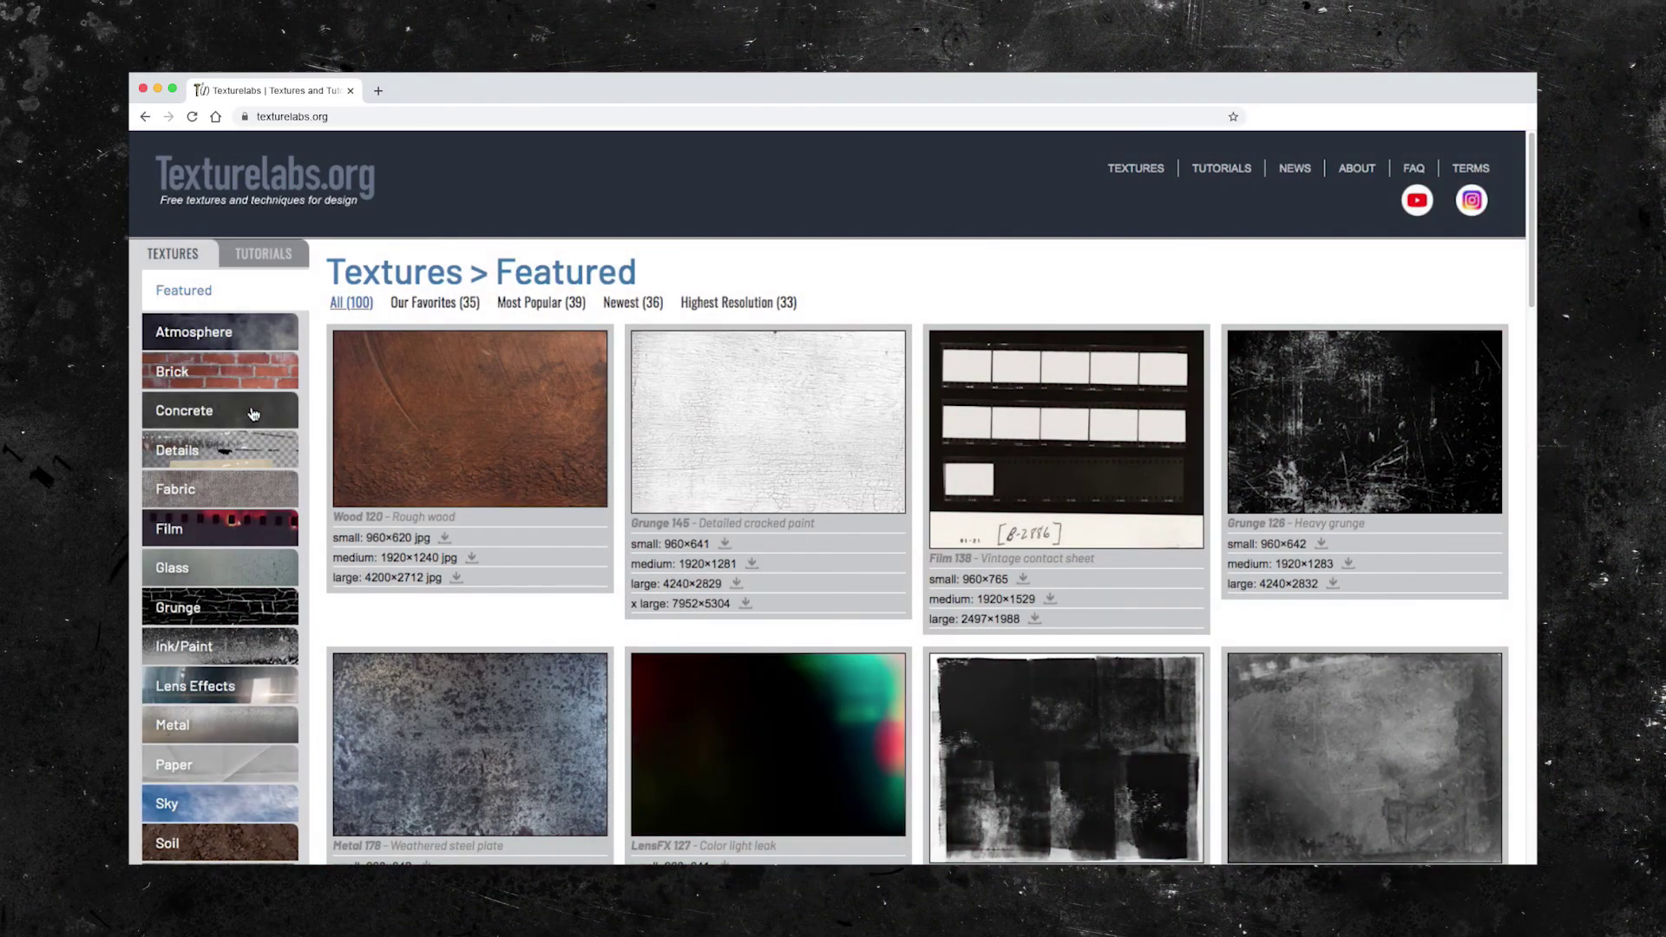
Browse the Concrete and Film categories, then open Grunge on Texturelabs.org
click(247, 409)
click(256, 533)
click(245, 607)
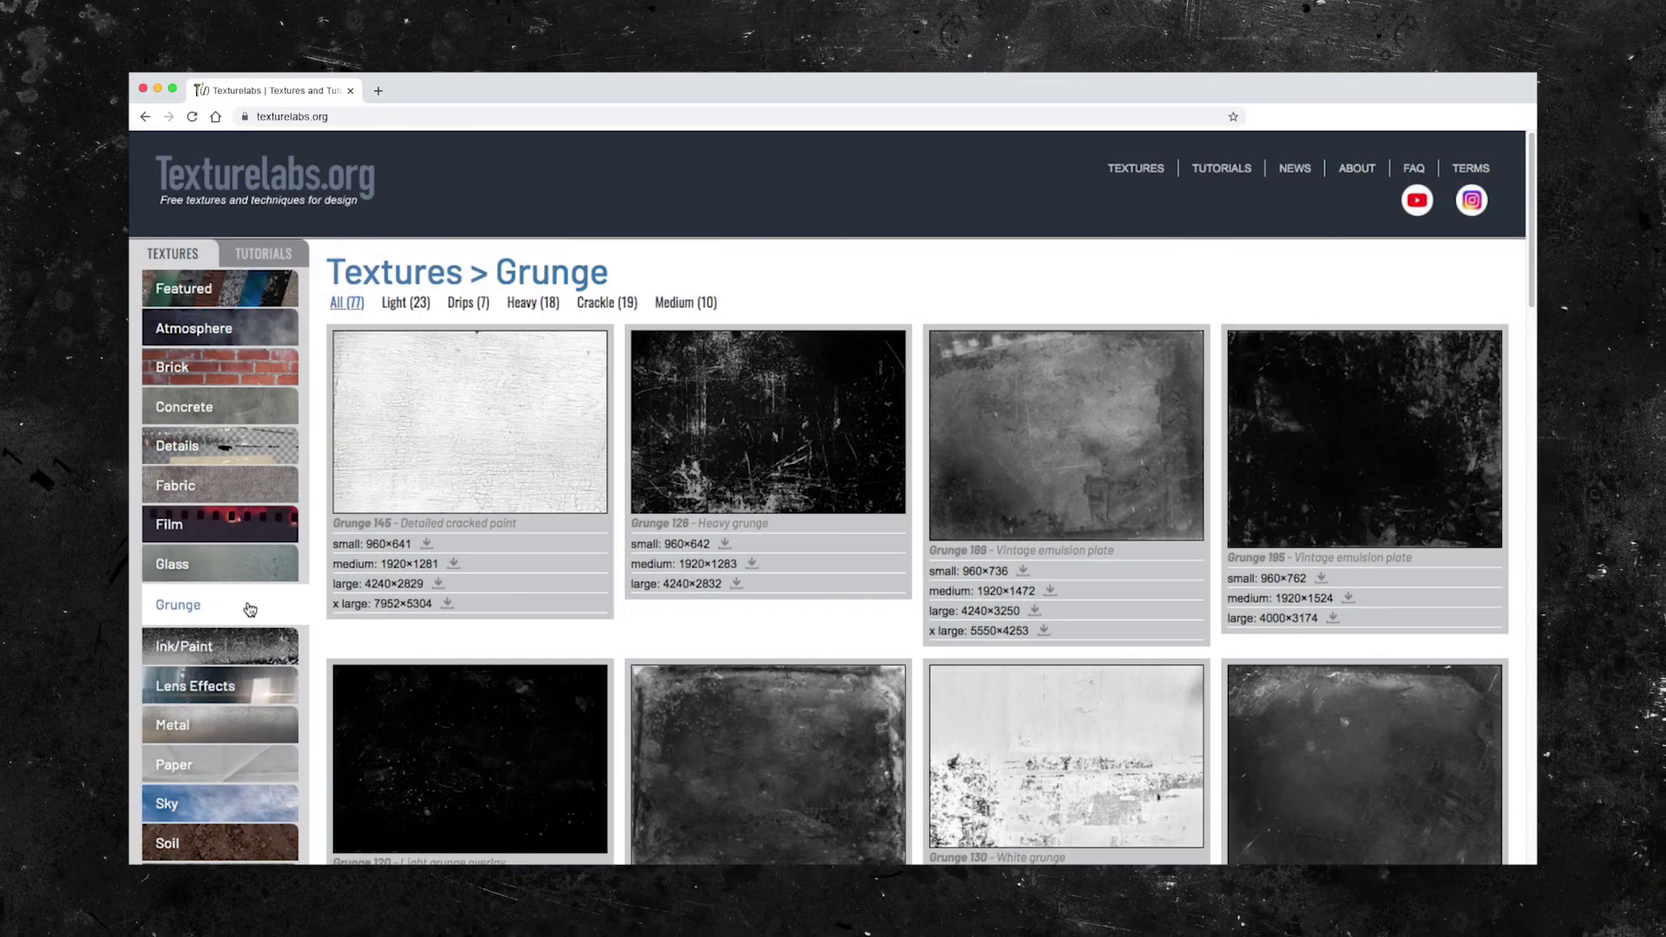